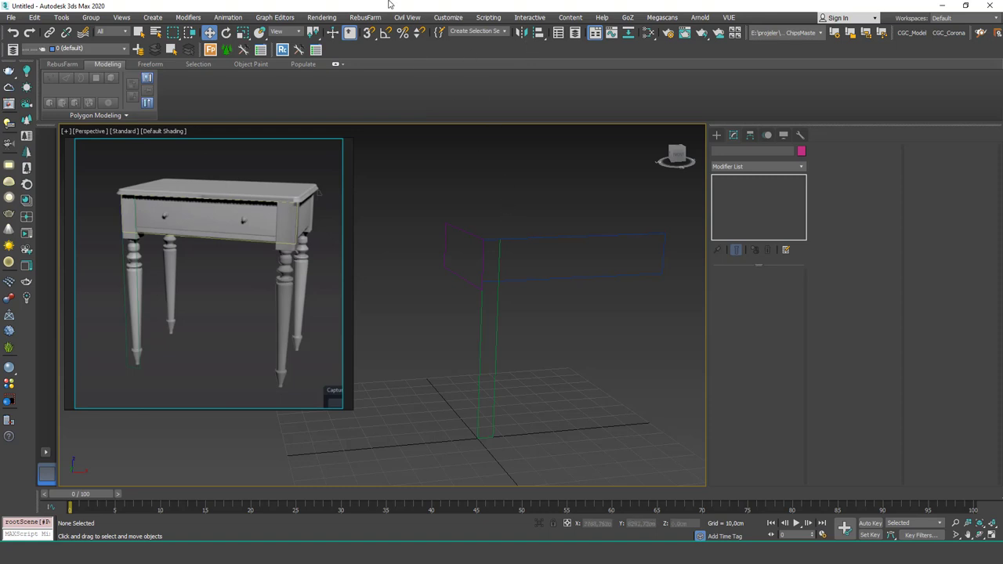
Step: Check the display unit scale and the system unit scale, keeping both settings as they are
click(453, 17)
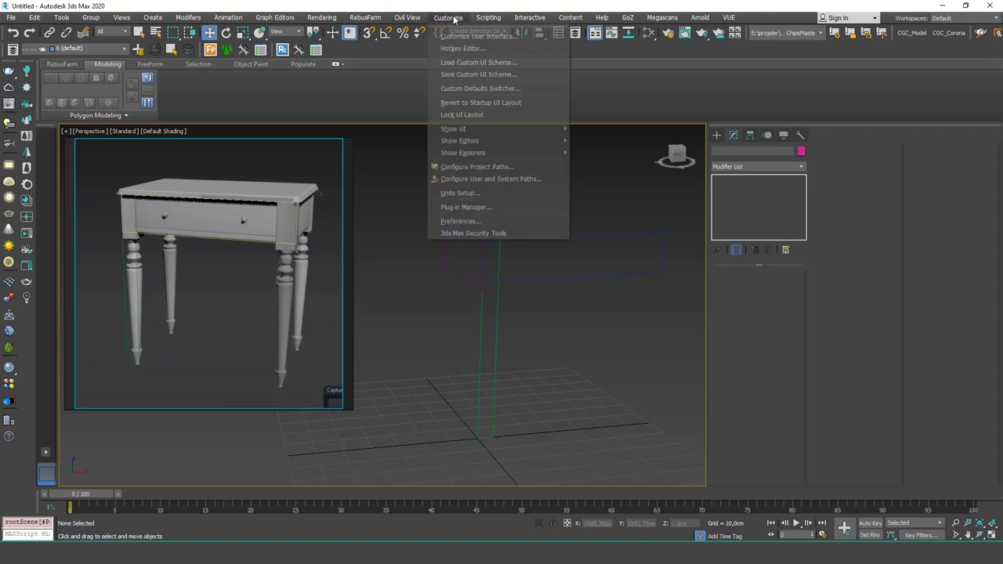
click(448, 194)
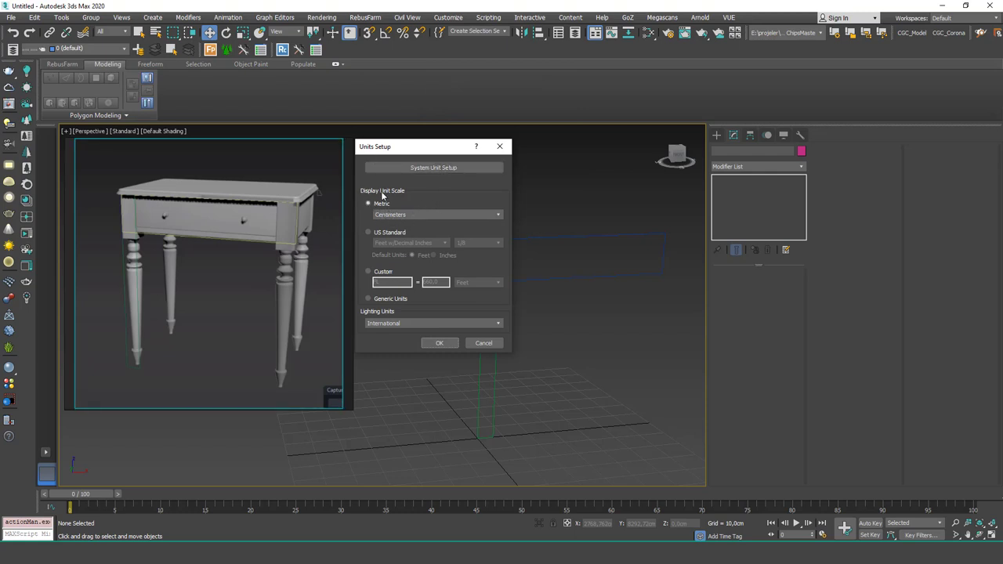
click(437, 168)
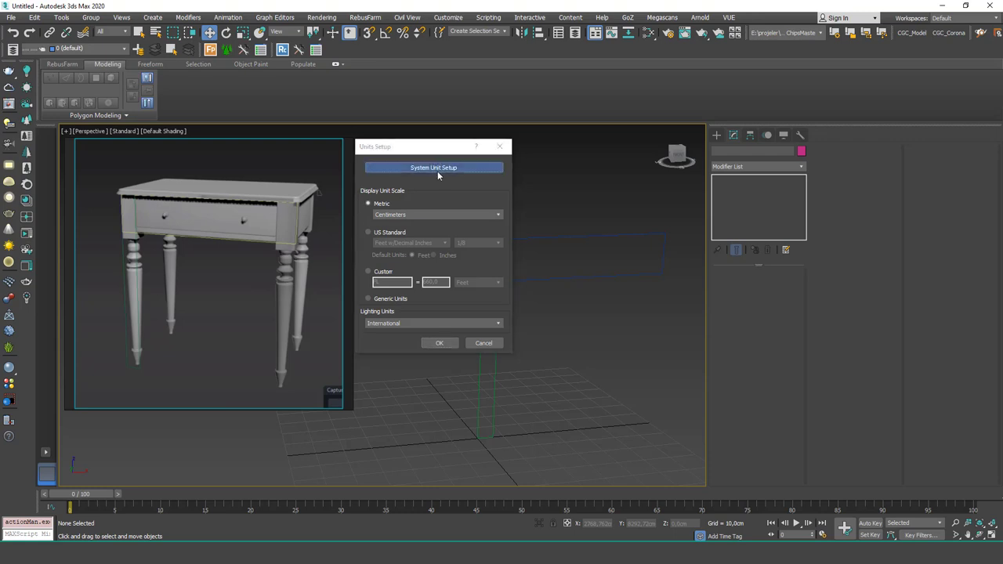
drag(453, 192, 601, 152)
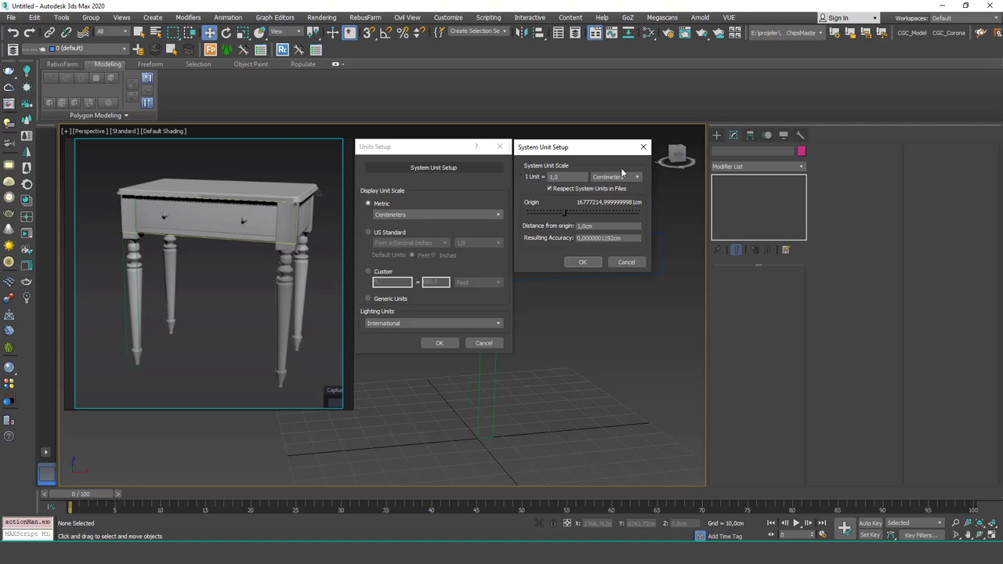
click(582, 262)
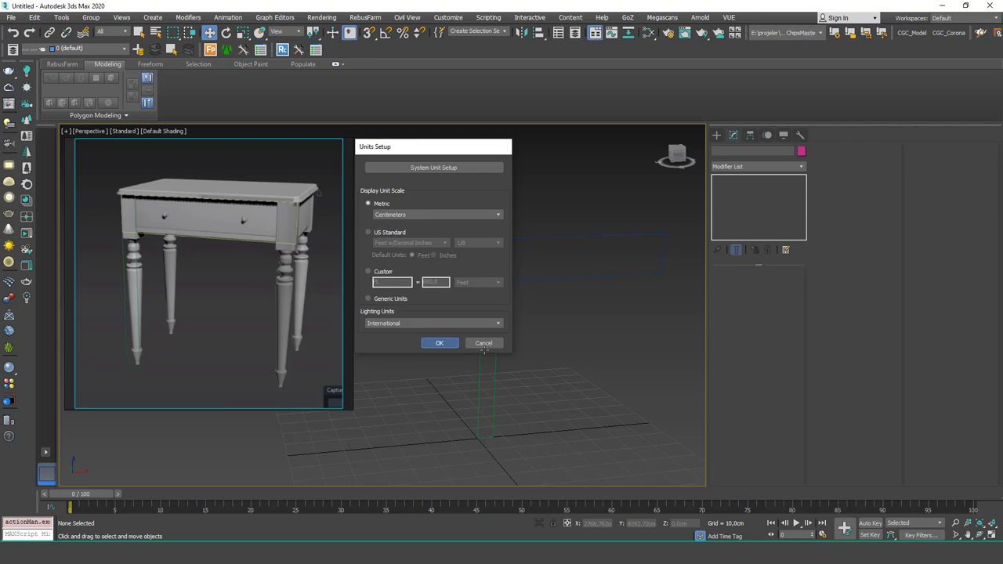
click(439, 342)
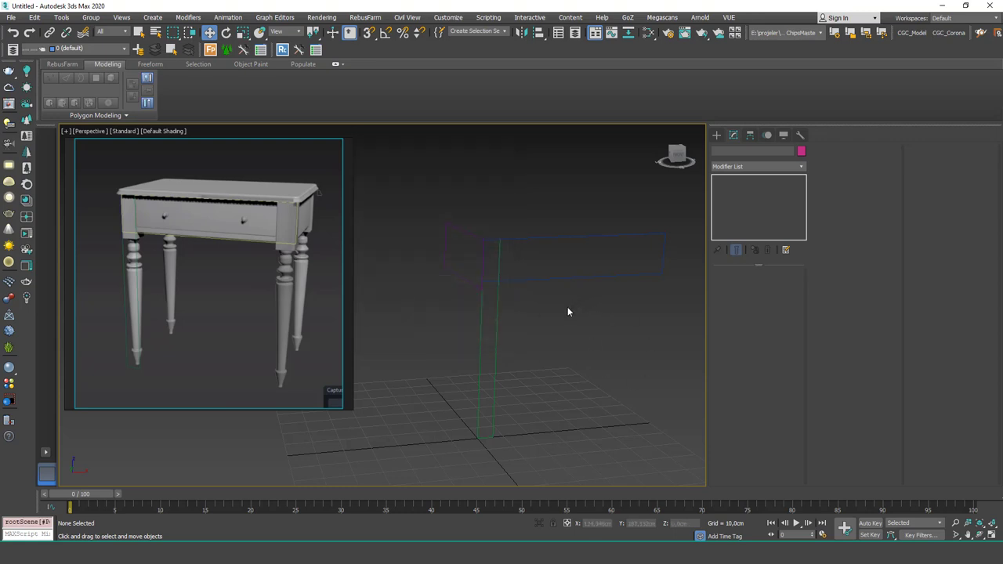
Step: Move the three existing guide rectangles together along the X axis, away from the grid origin
drag(572, 340, 470, 223)
scroll(534, 298, down, 5)
alt+middle_drag(534, 297, 515, 297)
drag(516, 302, 619, 280)
click(592, 205)
scroll(546, 265, up, 3)
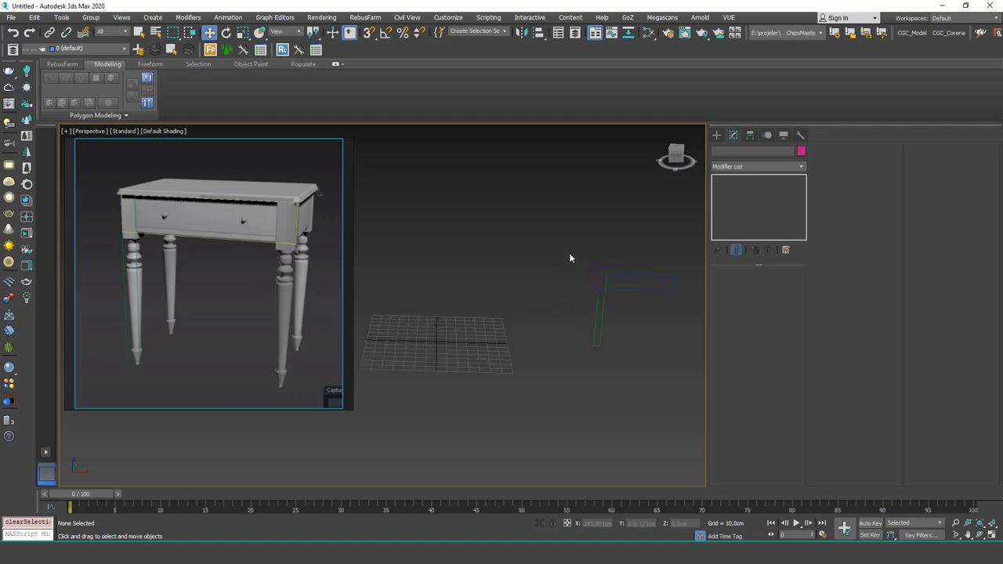
Step: In the front view without the grid, inspect the length and width of the narrow leg guide rectangle
key(f)
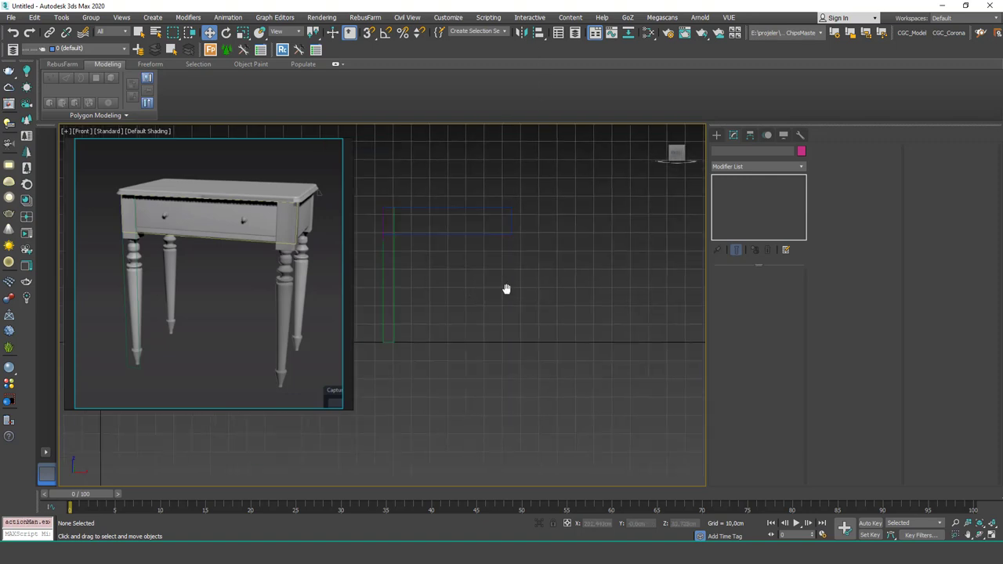
scroll(525, 256, down, 3)
middle_drag(492, 289, 503, 259)
key(g)
drag(492, 296, 495, 295)
click(593, 282)
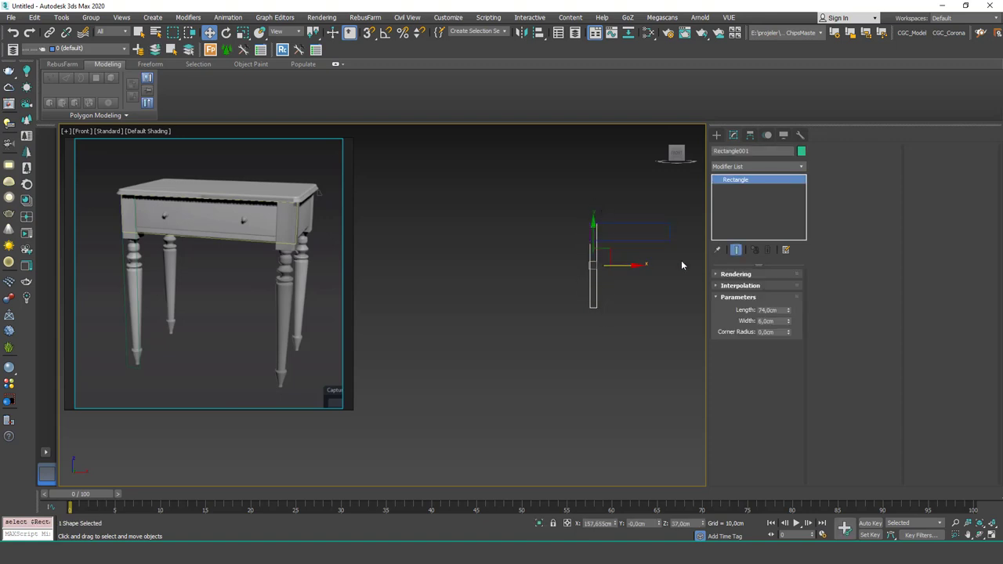
drag(779, 321, 723, 315)
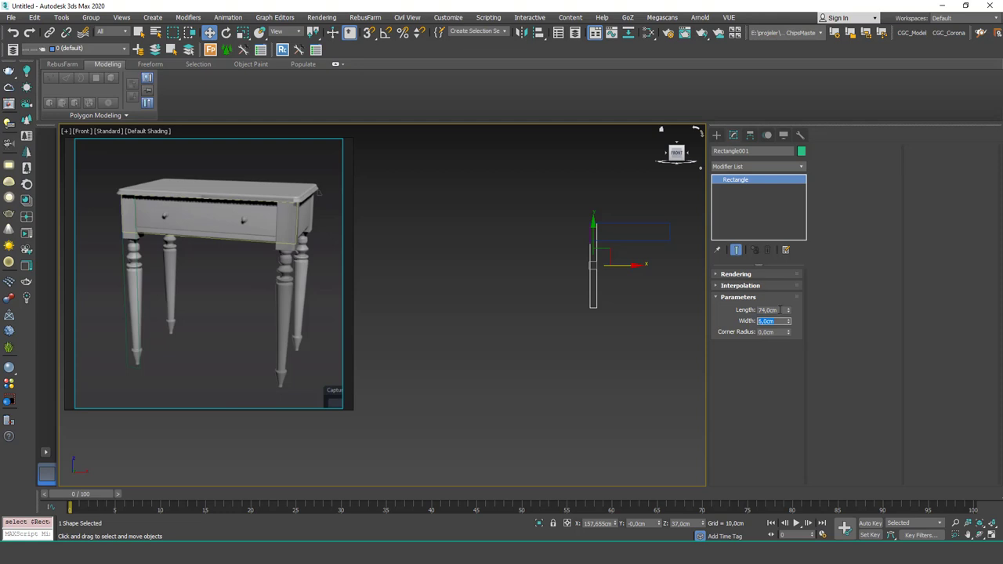
Step: Draw a new rectangle about 87 cm long and 47 cm wide in the front view, apart from the existing guides
click(716, 136)
click(776, 206)
drag(405, 299, 459, 199)
right_click(437, 225)
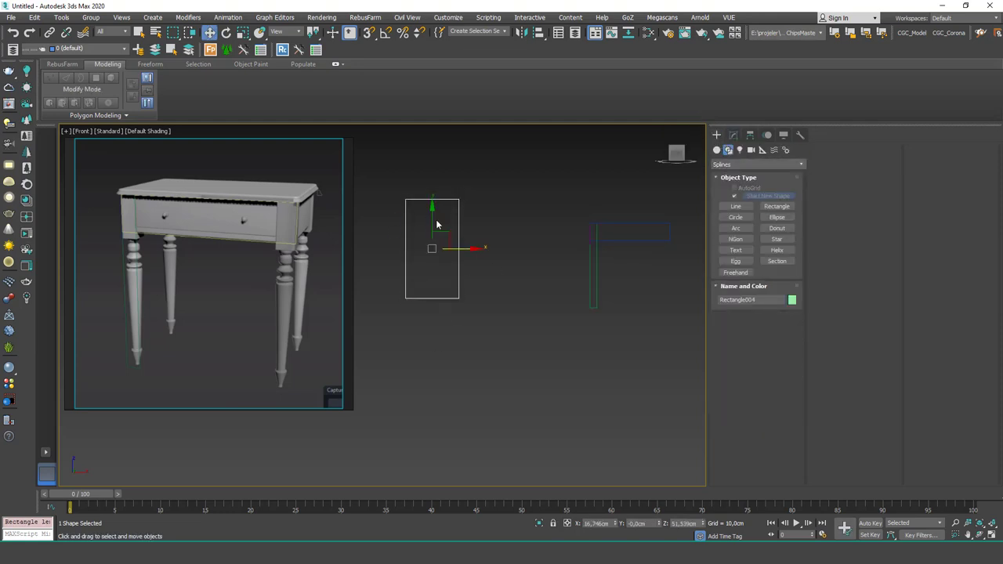
Step: Set the new rectangle's length to 74 cm and width to 6 cm
click(732, 135)
double_click(774, 310)
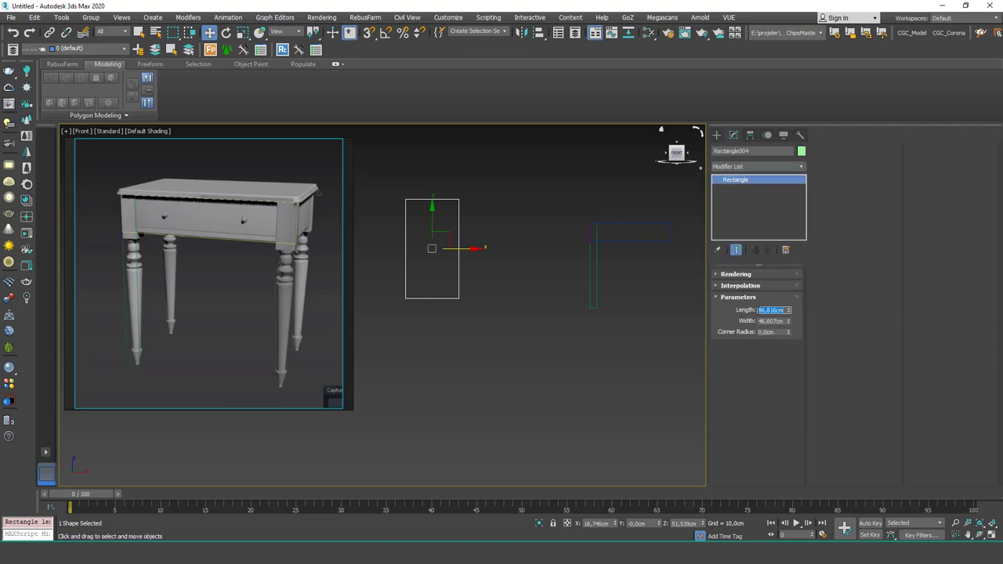
text(74)
key(Tab)
text(6)
key(Return)
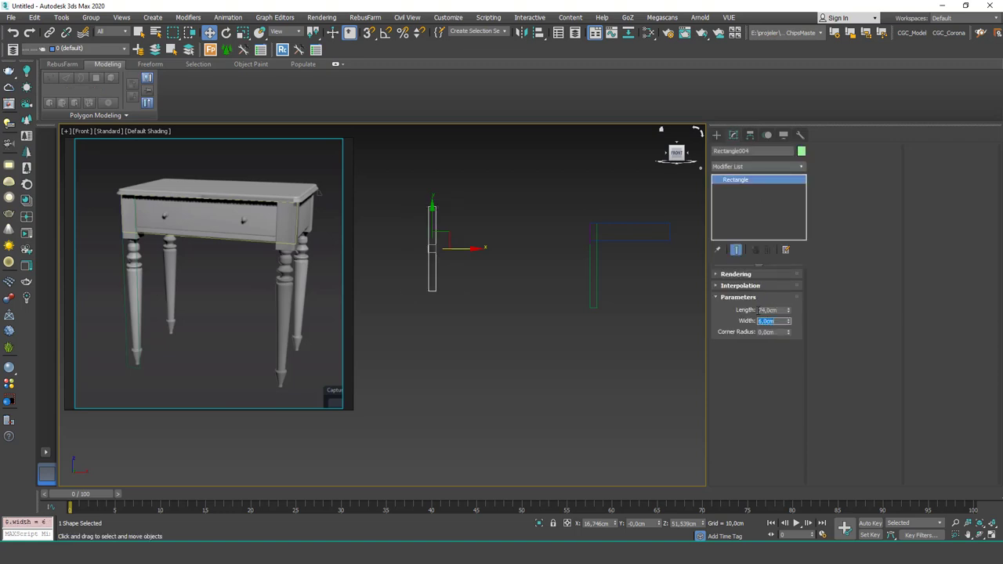
Step: Show the grid, enable snapping with grid points and vertices, and snap the leg rectangle's lower-left corner to the origin
middle_drag(459, 250, 477, 253)
scroll(459, 249, up, 2)
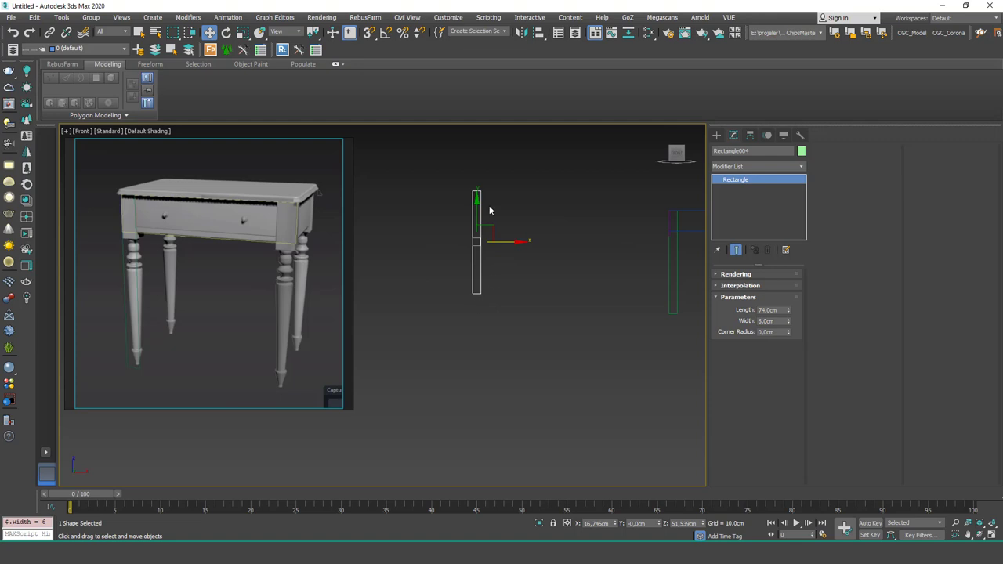
key(g)
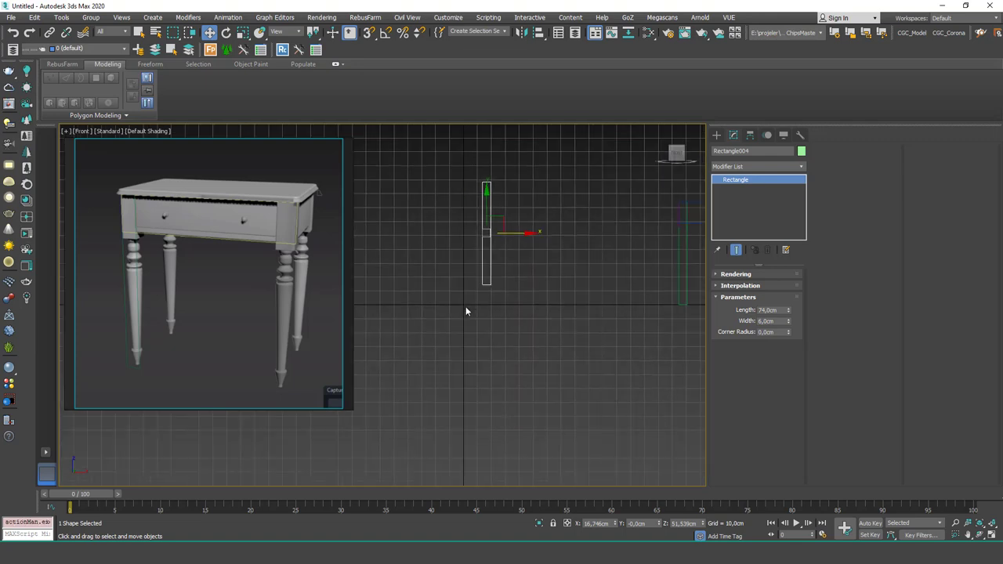
key(s)
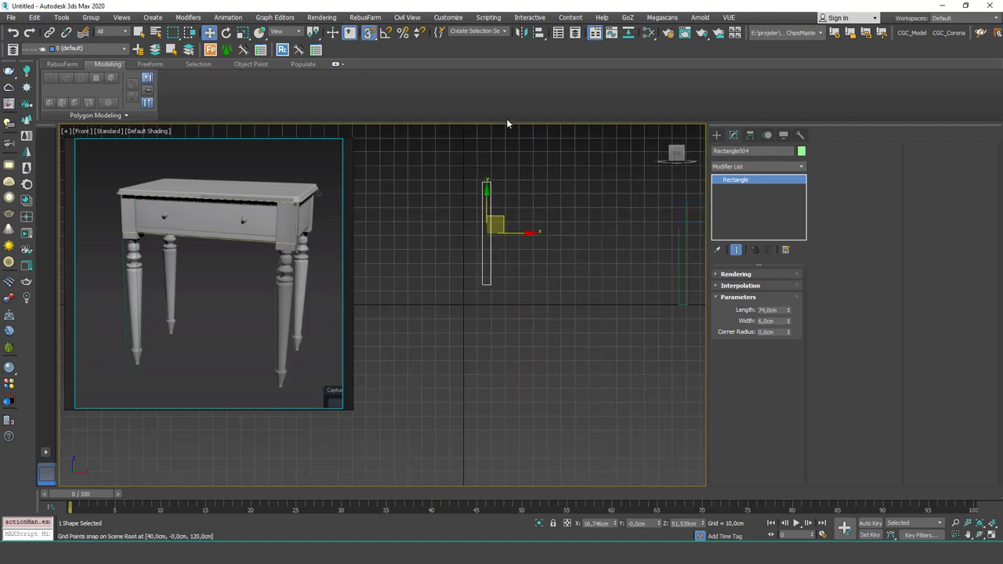
right_click(369, 32)
drag(499, 205, 618, 102)
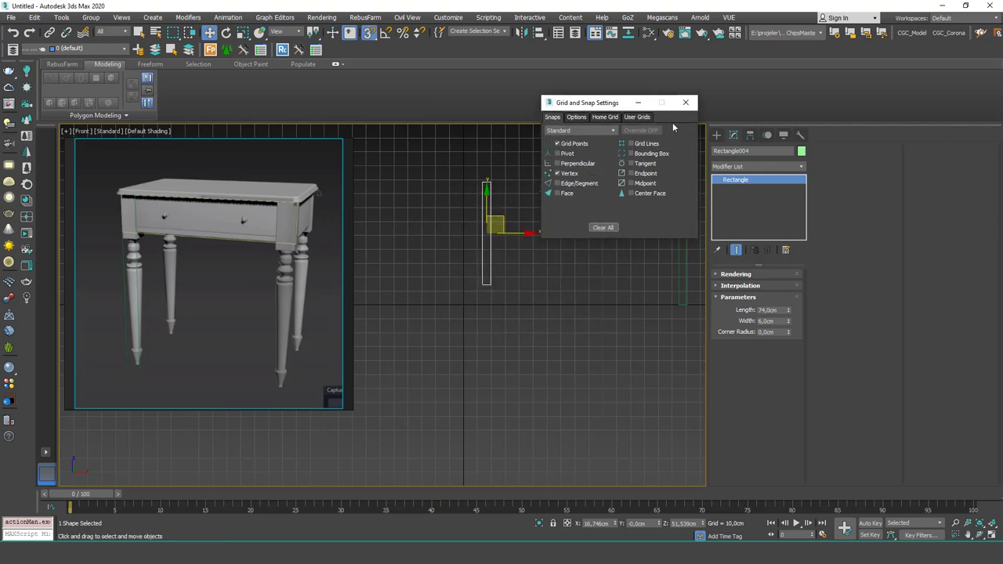
click(686, 103)
drag(482, 284, 467, 304)
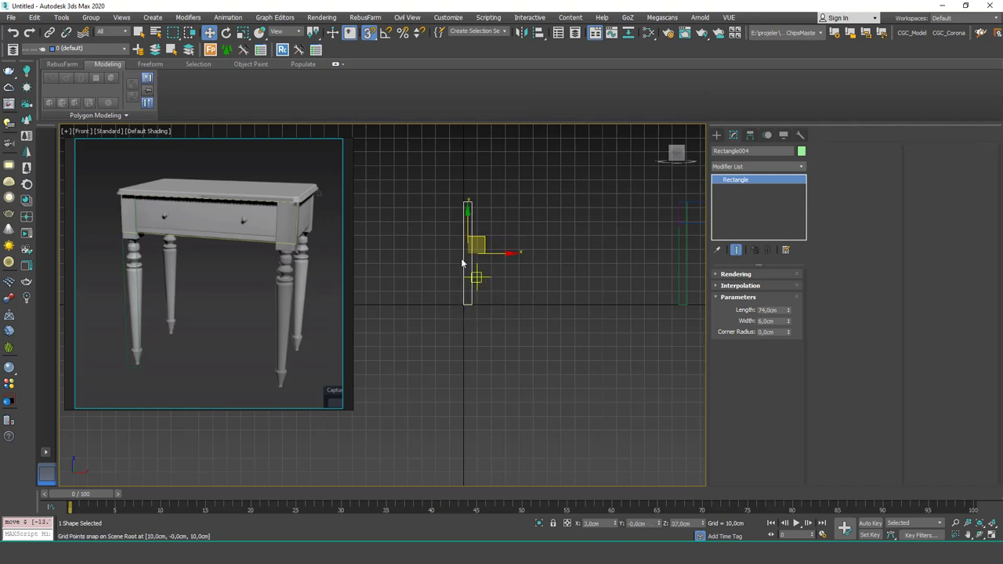
Step: Draw a wide horizontal rectangle for the table's front apron beside the top of the new leg rectangle
middle_drag(468, 257, 443, 274)
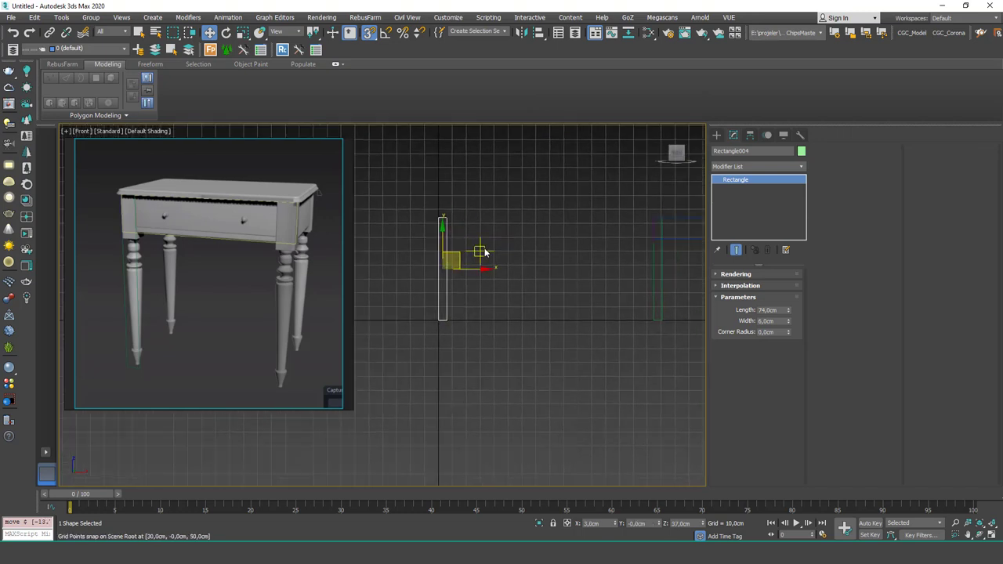
click(716, 135)
click(776, 206)
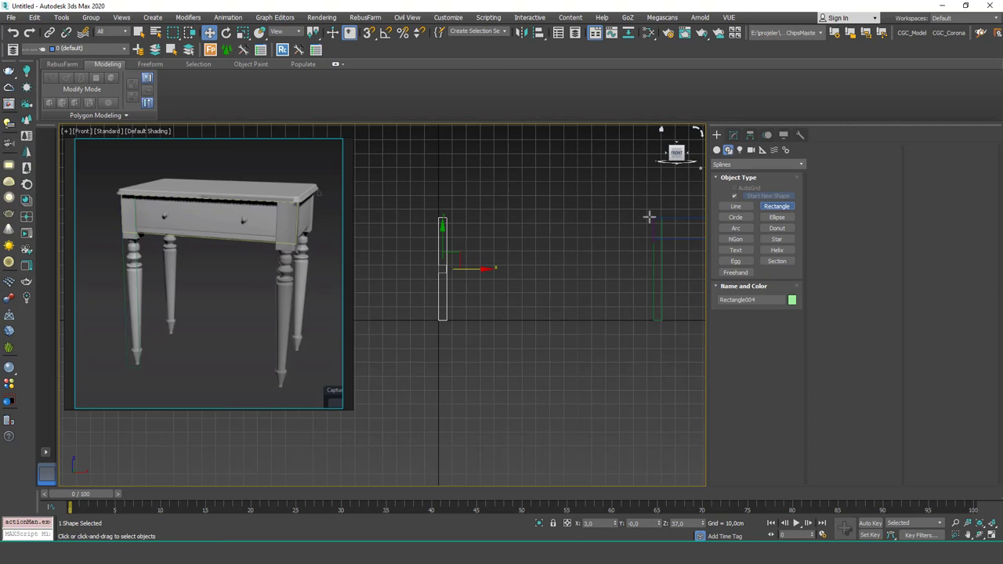
drag(469, 217, 550, 229)
right_click(550, 228)
Step: Check the original apron guide's size, then set the new apron rectangle's length to 15 cm and width to 70 cm
middle_drag(558, 214, 500, 229)
click(646, 233)
click(733, 135)
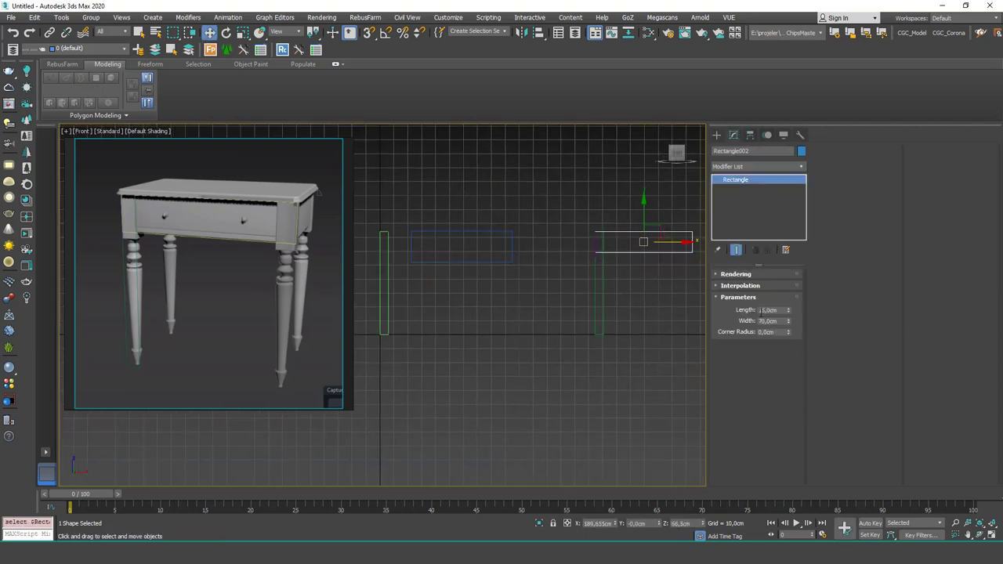
drag(473, 217, 492, 244)
double_click(770, 310)
text(15)
key(Tab)
text(70)
key(Return)
Step: Snap the front apron rectangle's corner onto the top corner of the leg rectangle
middle_drag(419, 256, 476, 222)
scroll(412, 220, up, 3)
key(u)
key(s)
drag(471, 235, 431, 230)
Step: In wireframe display, inspect the length and width of the original side guide rectangle
middle_drag(437, 302, 559, 295)
key(f)
key(z)
scroll(476, 248, down, 3)
key(g)
key(F3)
mouse_move(553, 257)
middle_down()
mouse_move(561, 275)
mouse_move(546, 260)
middle_up()
click(533, 262)
scroll(541, 239, up, 3)
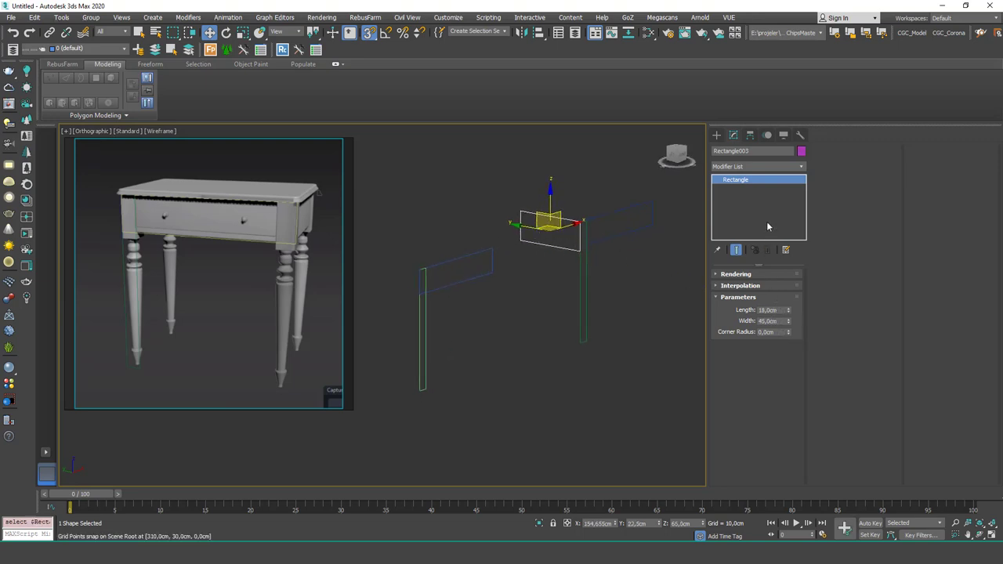
Step: Draw a rectangle for the table's side in the left view, next to the leg's upper end
key(l)
middle_drag(555, 265, 658, 250)
scroll(504, 243, down, 2)
click(716, 135)
click(763, 206)
drag(598, 182, 520, 221)
right_click(532, 211)
key(s)
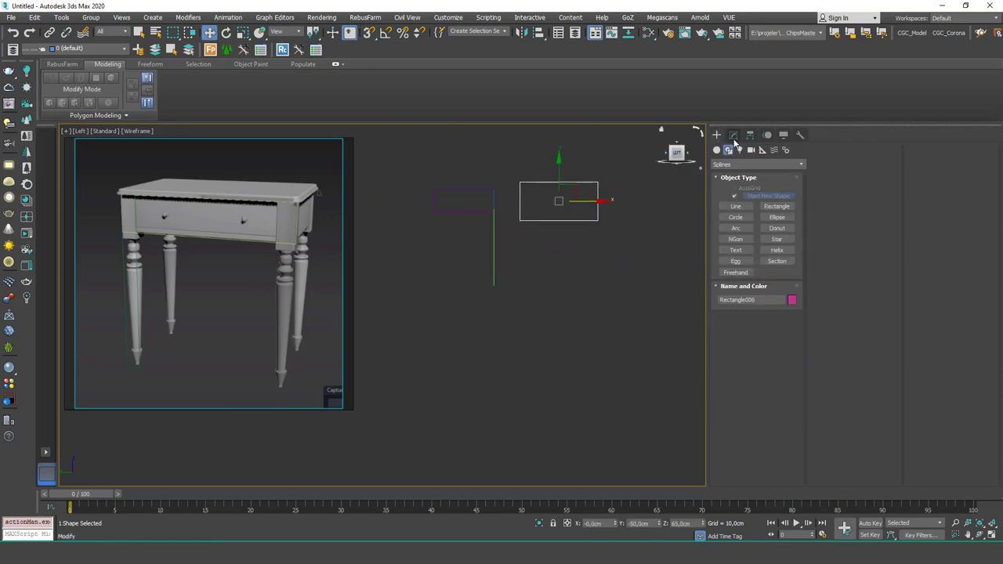
Step: Set the side rectangle's length to 18 cm and width to 45 cm
click(733, 135)
drag(462, 181, 481, 205)
drag(592, 166, 578, 189)
double_click(768, 309)
text(18)
key(Return)
key(Tab)
text(45)
key(Return)
Step: Snap the side rectangle's corner onto the top corner where the new leg and apron rectangles meet
click(463, 208)
alt+middle_drag(501, 228, 502, 384)
key(s)
drag(501, 380, 423, 346)
Step: Delete the three original guide rectangles and turn snapping off
drag(505, 278, 456, 226)
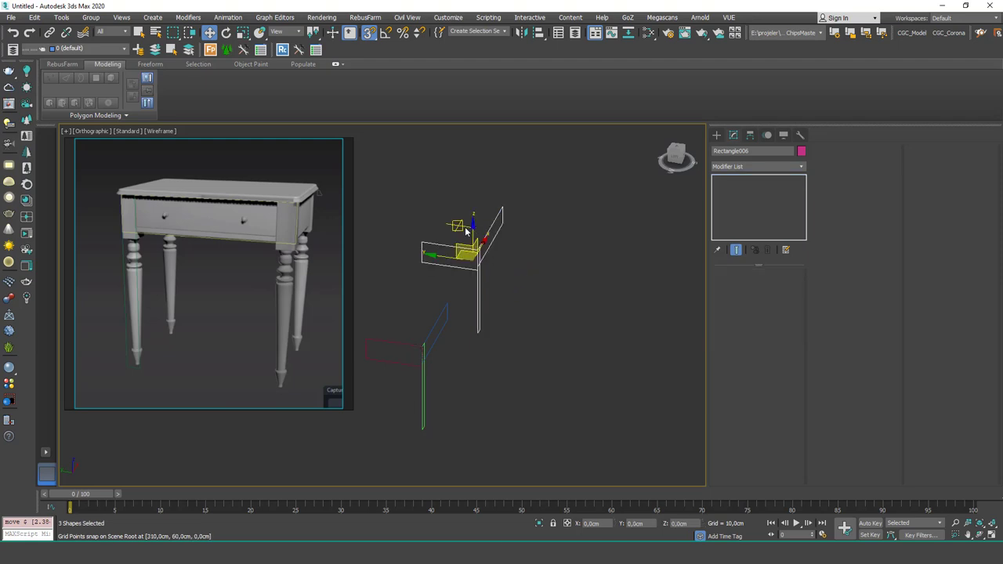
key(Delete)
middle_drag(512, 285, 578, 242)
mouse_move(548, 293)
alt+middle_down()
mouse_move(504, 302)
mouse_move(492, 287)
mouse_move(644, 282)
mouse_move(513, 296)
mouse_move(523, 270)
mouse_move(518, 303)
mouse_move(483, 296)
mouse_move(519, 305)
mouse_move(509, 294)
alt+middle_up()
key(p)
scroll(528, 263, down, 4)
key(s)
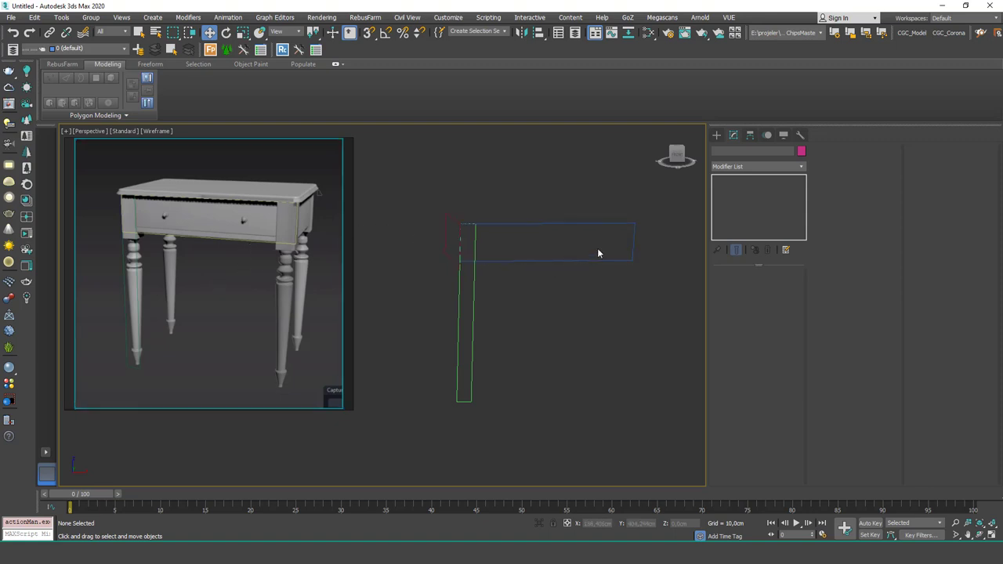
Step: Draw a test zigzag line with alternating corner points beside the leg rectangle in the front view
key(f)
middle_drag(523, 252, 619, 254)
scroll(597, 255, down, 2)
scroll(475, 259, up, 3)
scroll(486, 264, down, 1)
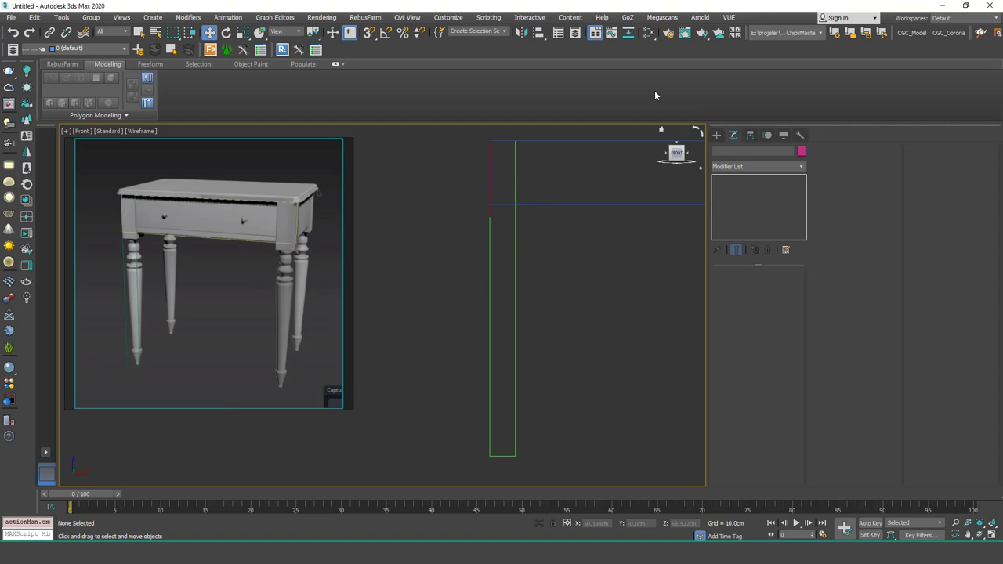
click(716, 135)
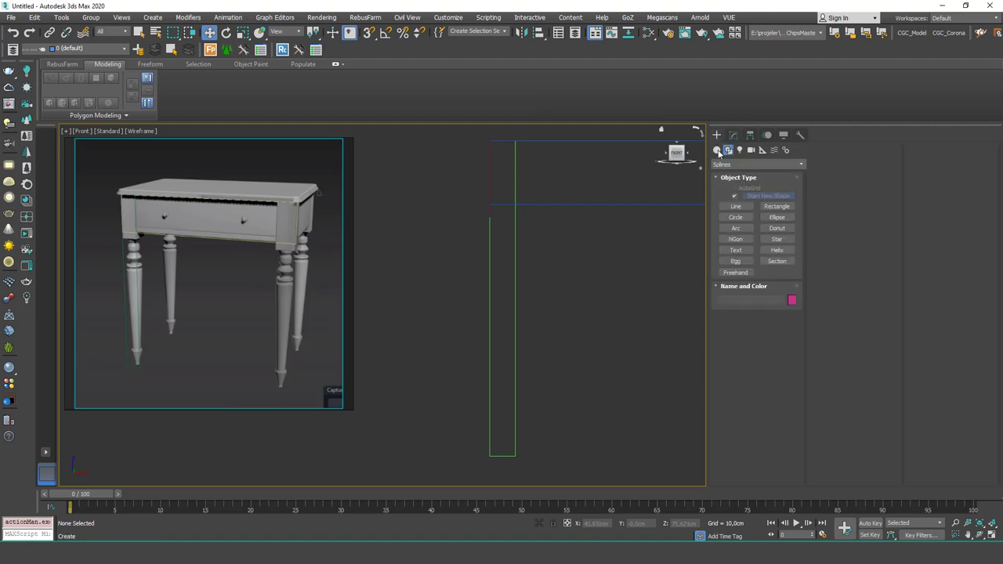
click(736, 206)
click(570, 235)
click(555, 264)
click(571, 302)
click(559, 325)
click(574, 360)
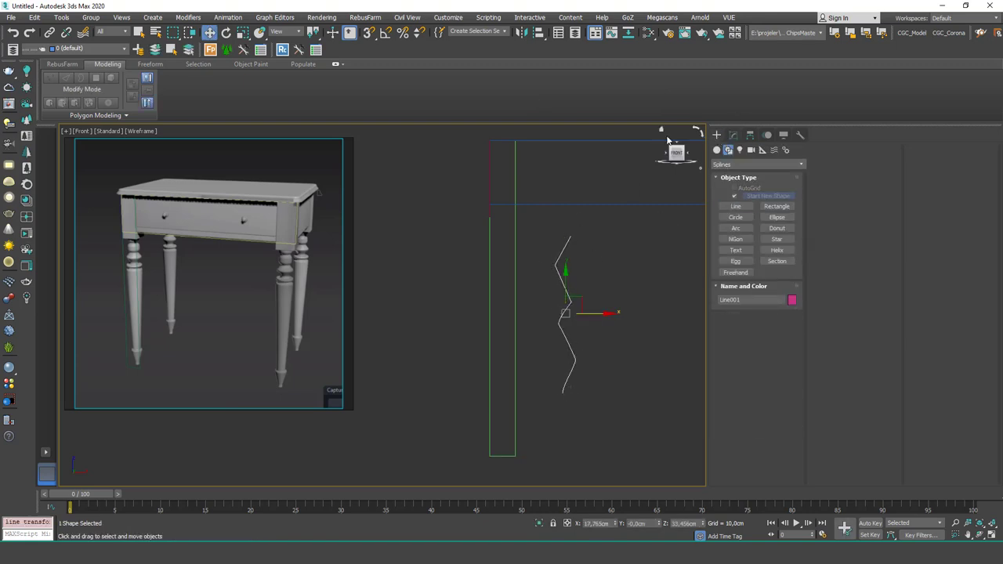
Step: Apply a Lathe modifier to the zigzag line and move its axis along X to about 21.2 cm
click(733, 135)
click(752, 165)
key(l)
key(Return)
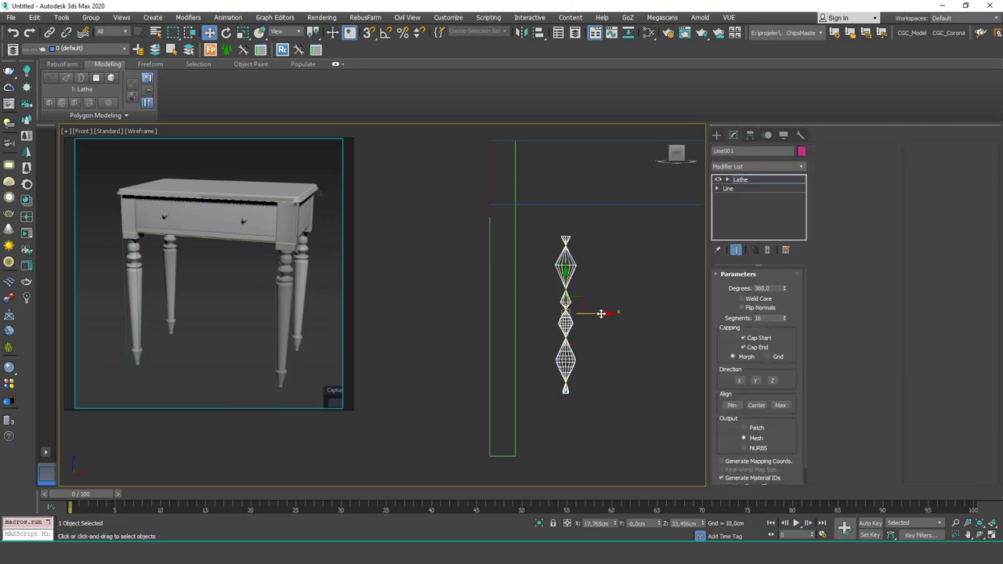
drag(600, 313, 615, 312)
Step: In shaded display, compare the zigzag profile with its lathed result by toggling the Lathe modifier off and on
mouse_move(587, 254)
alt+middle_down()
mouse_move(554, 293)
mouse_move(521, 269)
alt+middle_up()
key(F3)
scroll(533, 272, up, 2)
click(716, 179)
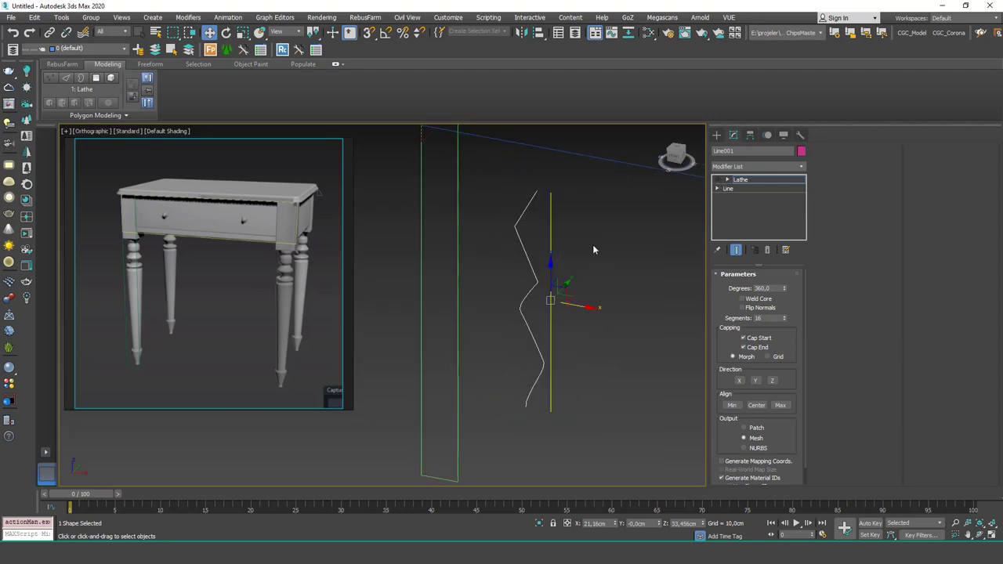
click(718, 179)
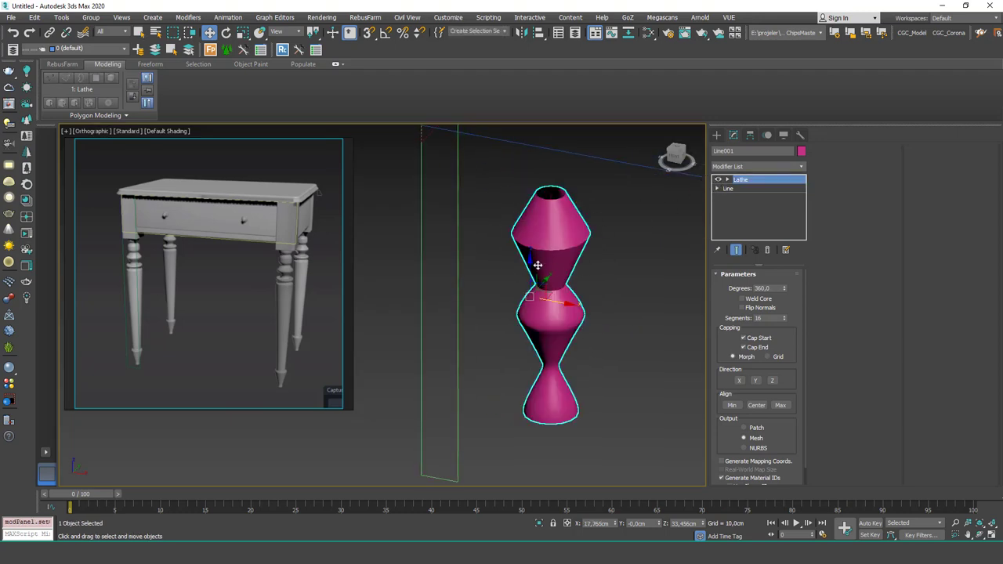
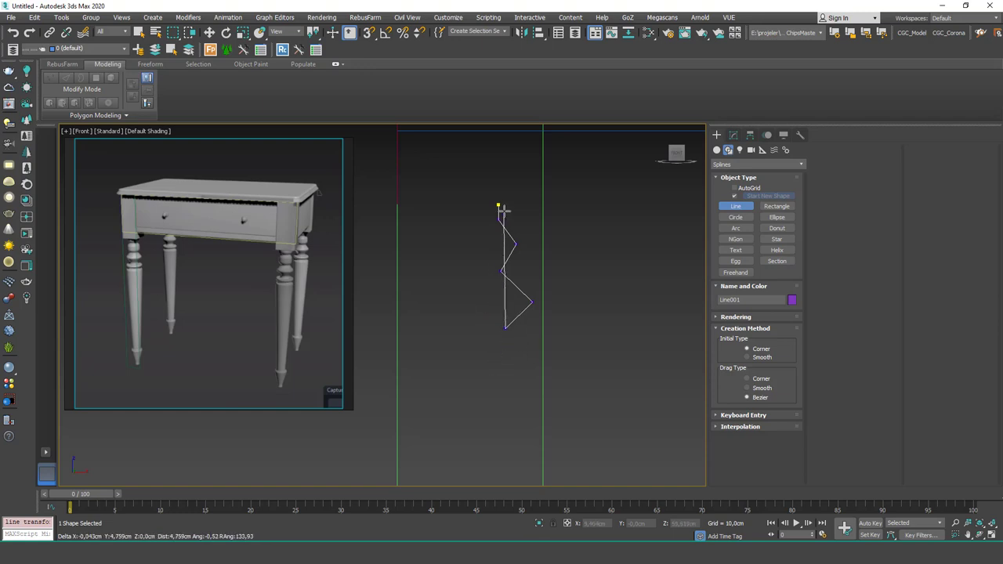
Step: Extend the leg profile line below its second ring with a small outward ridge that returns to the shaft's top
middle_drag(500, 327, 481, 286)
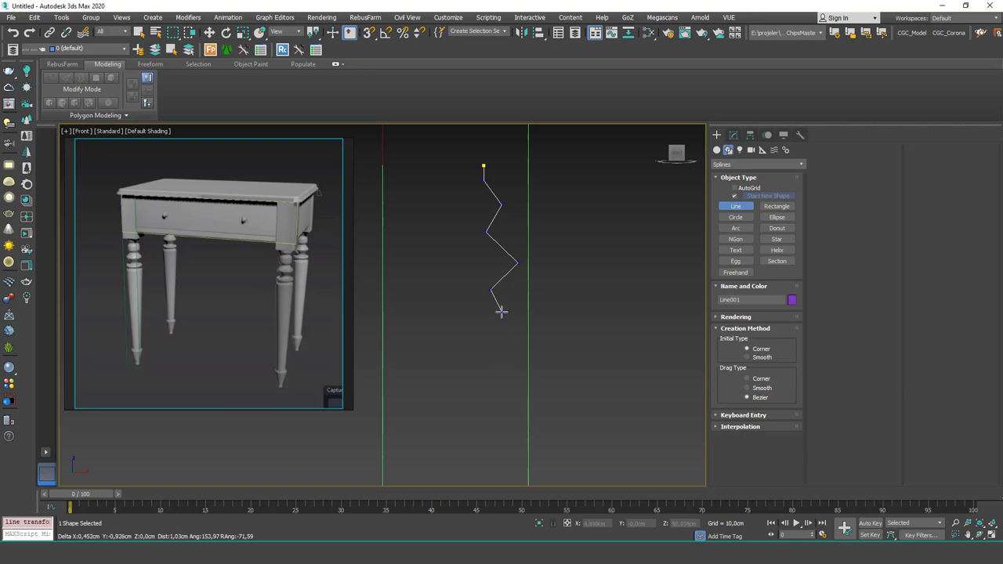
click(507, 291)
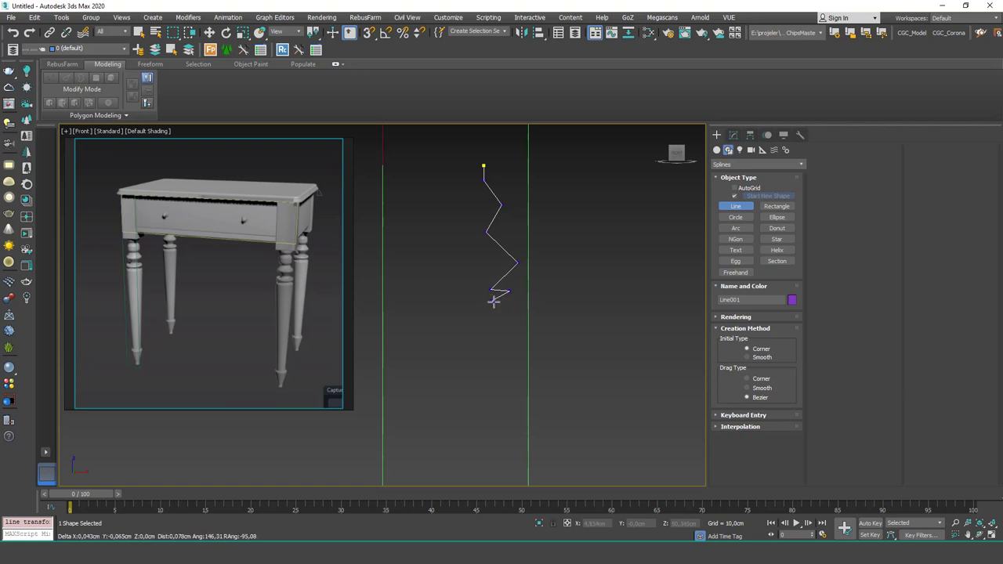
click(500, 305)
Step: Continue the profile down as a long inward-tapering shaft, step it outward near the foot, and end it at the leg rectangle's base
middle_drag(523, 428, 495, 222)
scroll(495, 222, down, 3)
middle_drag(496, 368, 493, 214)
scroll(488, 342, down, 3)
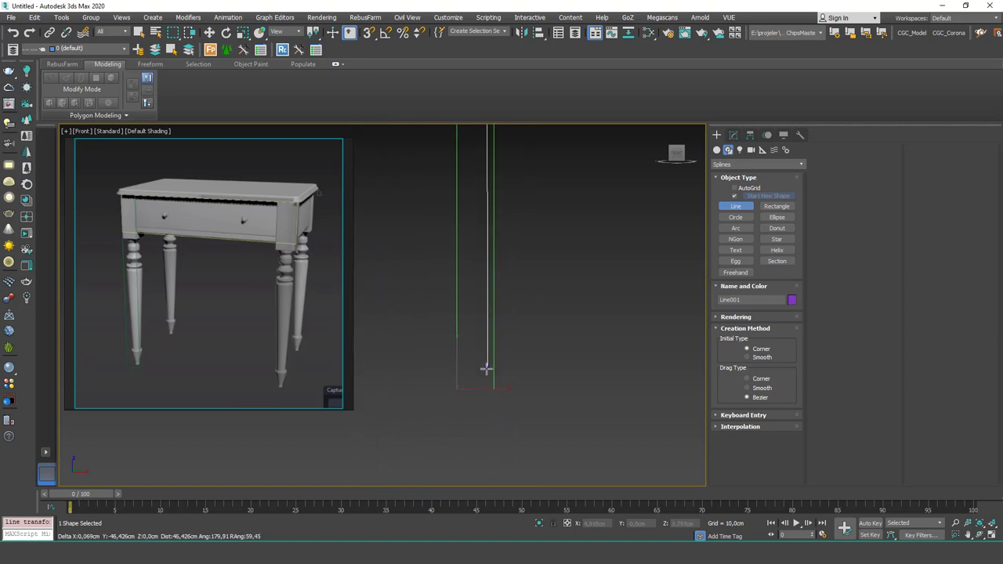
click(481, 346)
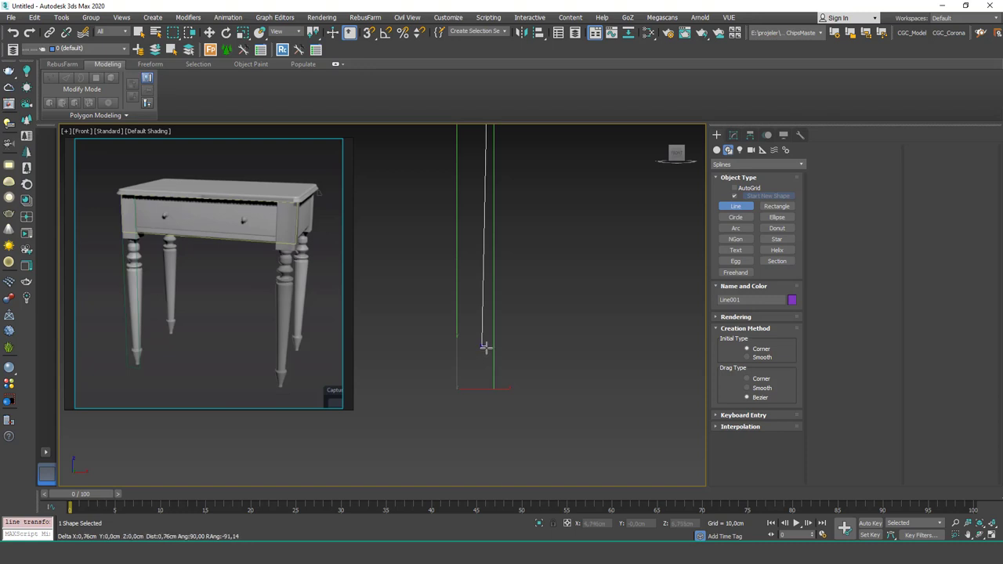
click(485, 347)
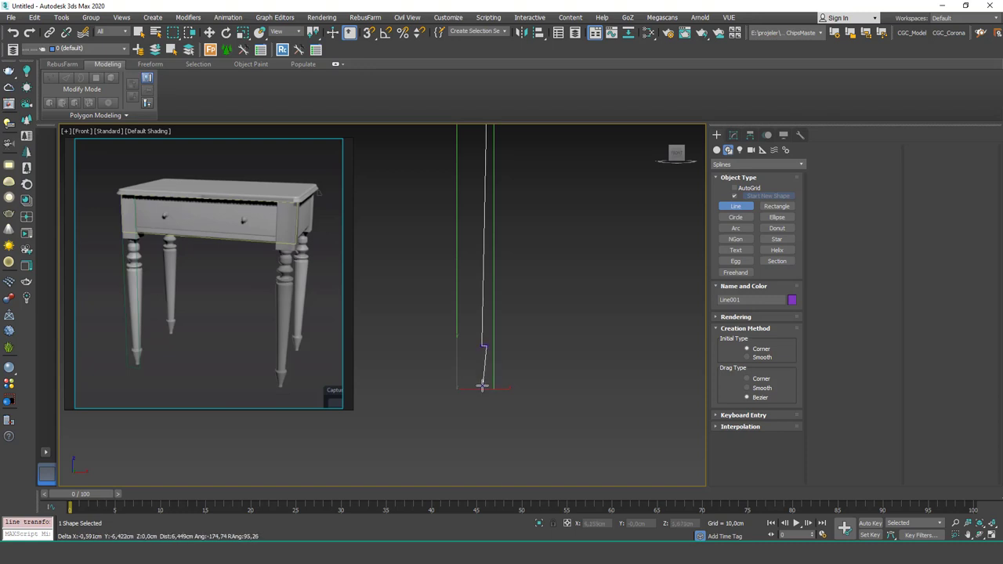
click(482, 389)
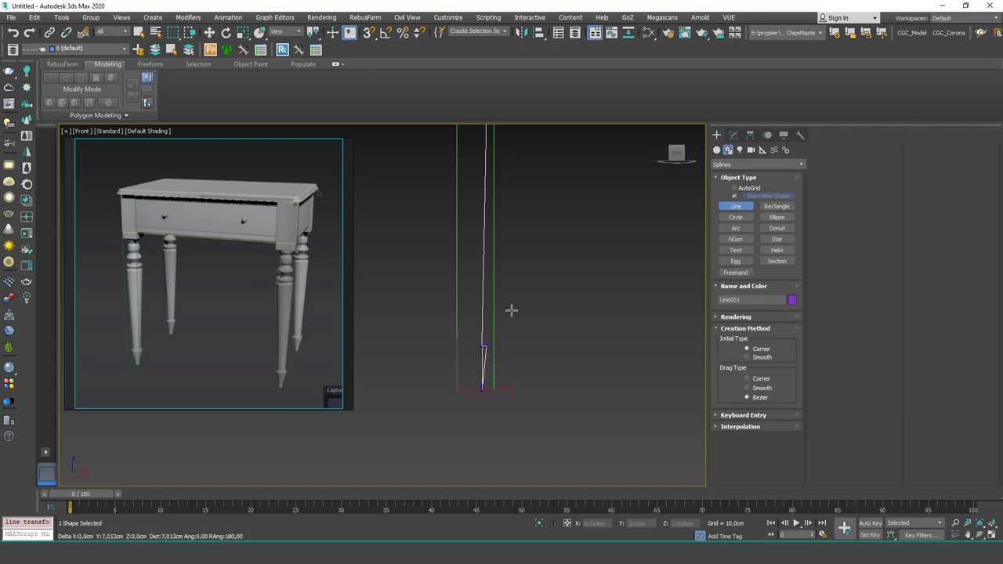
right_click(519, 299)
right_click(522, 295)
Step: Apply a Lathe modifier to the finished leg profile line
scroll(497, 321, up, 5)
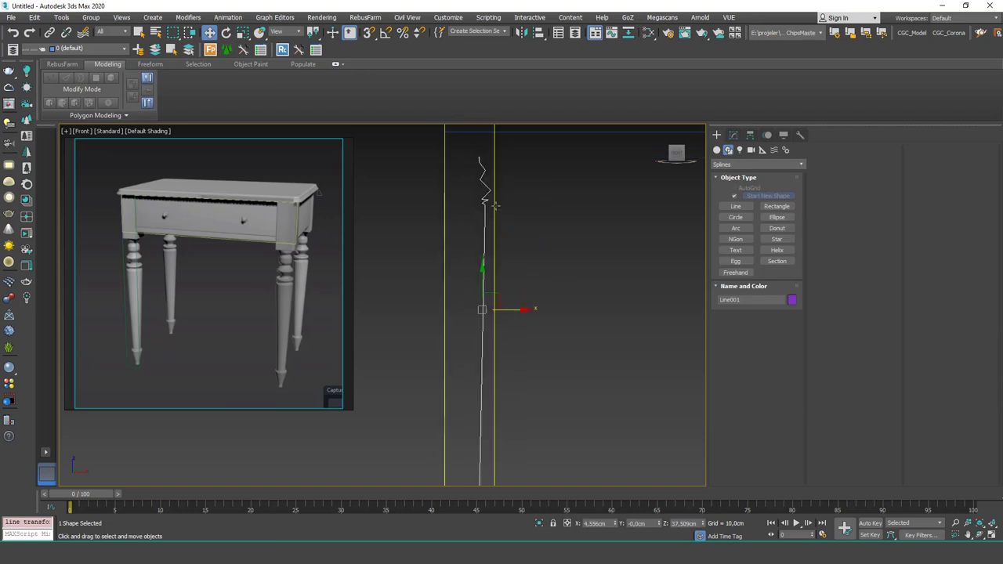
scroll(494, 236, down, 2)
middle_drag(494, 235, 494, 191)
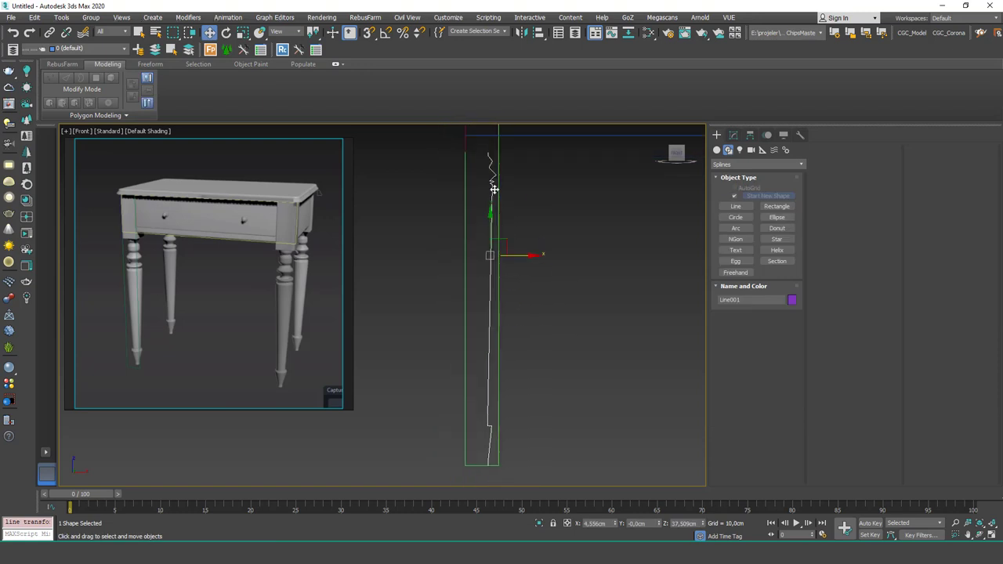
click(733, 135)
click(744, 165)
text(l)
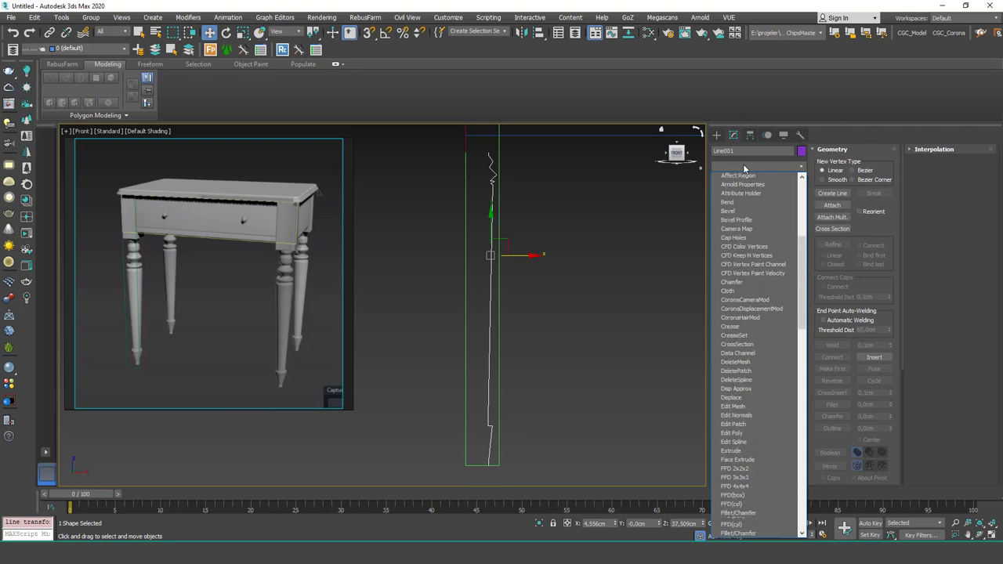
key(Return)
middle_drag(557, 216, 562, 212)
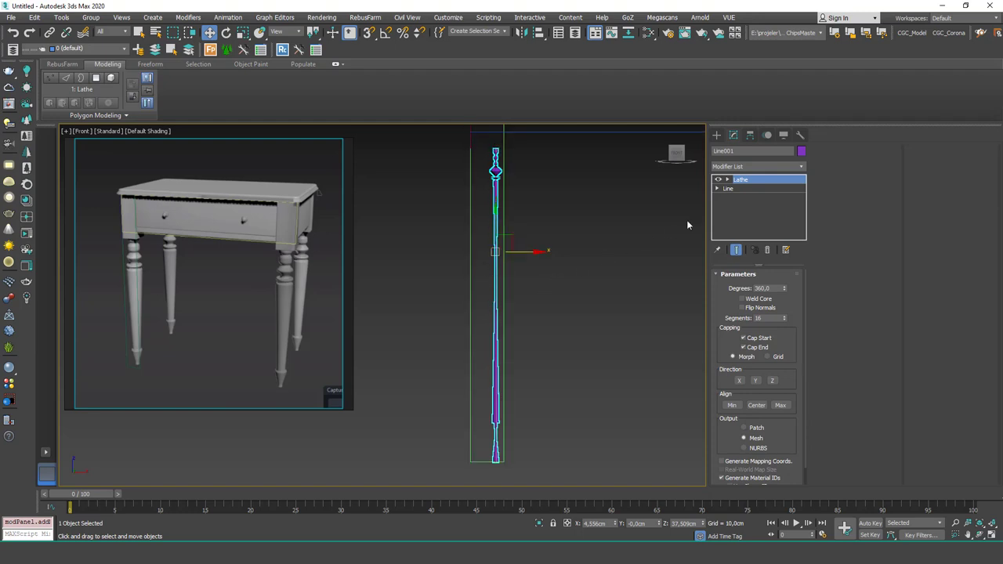
Step: Move the Lathe axis along X to about 2.8 cm, widening the leg within its guide rectangle
click(726, 181)
click(757, 189)
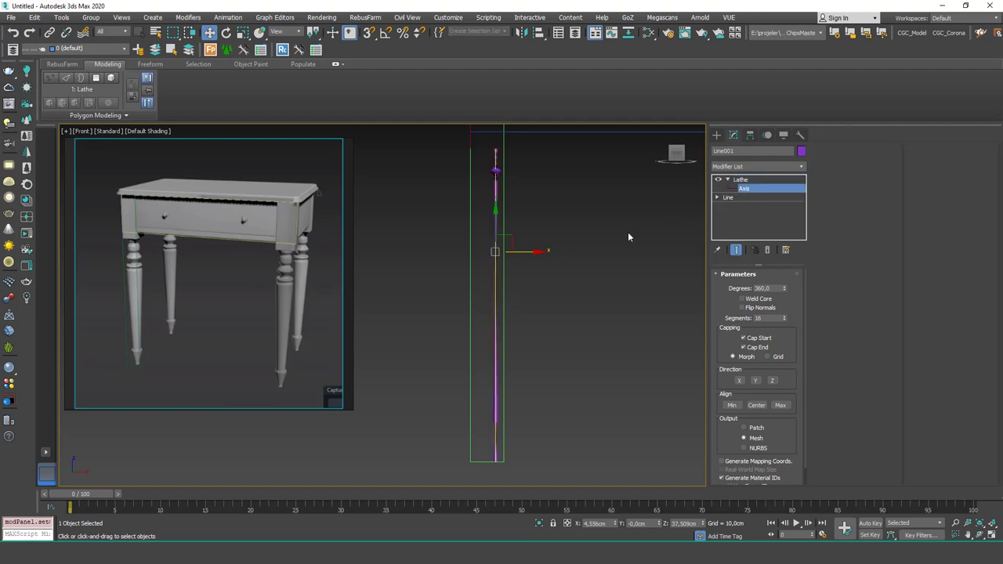
drag(519, 252, 513, 251)
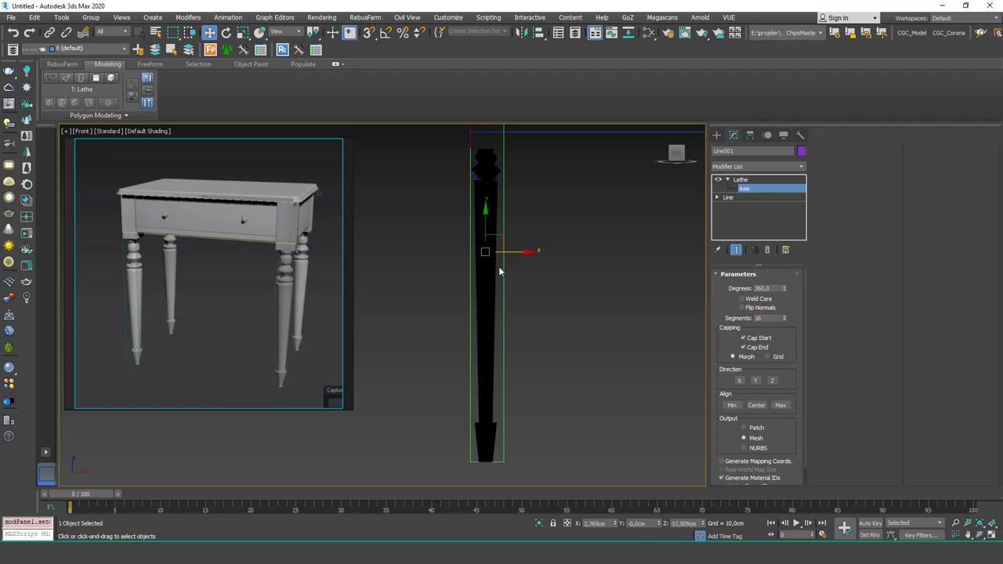
Step: Enable Flip Normals on the Lathe and shift its axis along X to about 3.1 cm to thicken the leg
scroll(752, 313, down, 1)
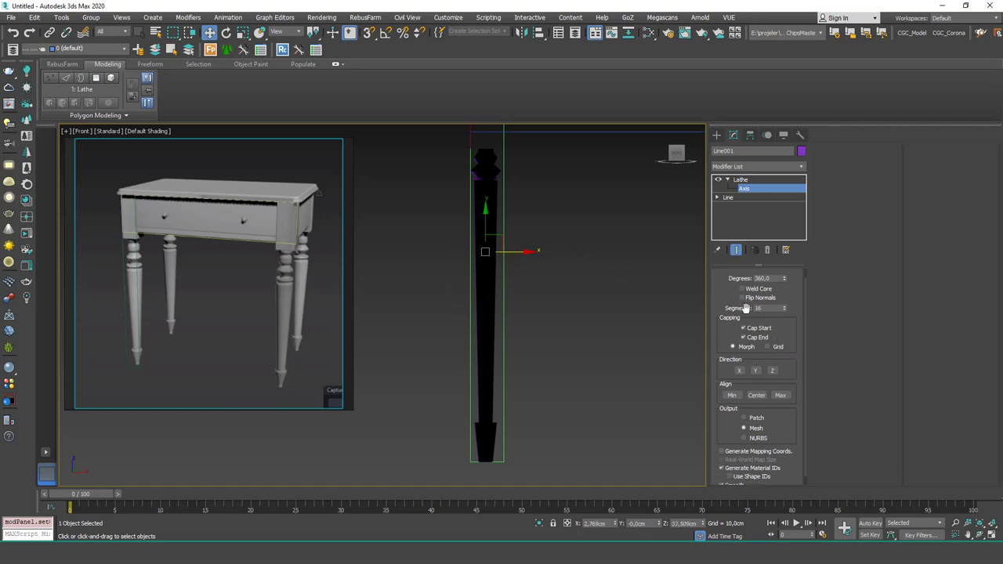
click(738, 298)
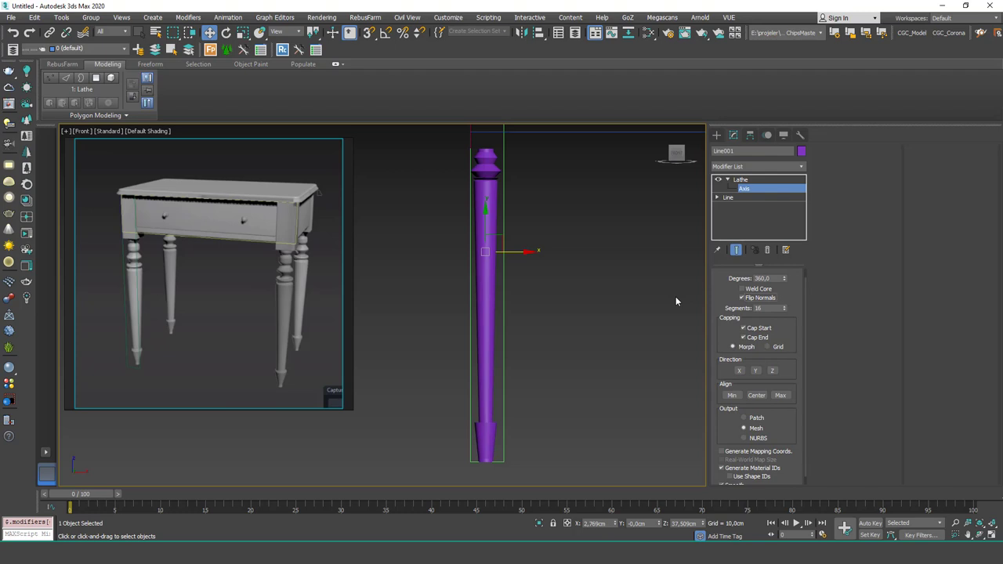
click(759, 298)
click(763, 300)
drag(517, 252, 526, 253)
key(1)
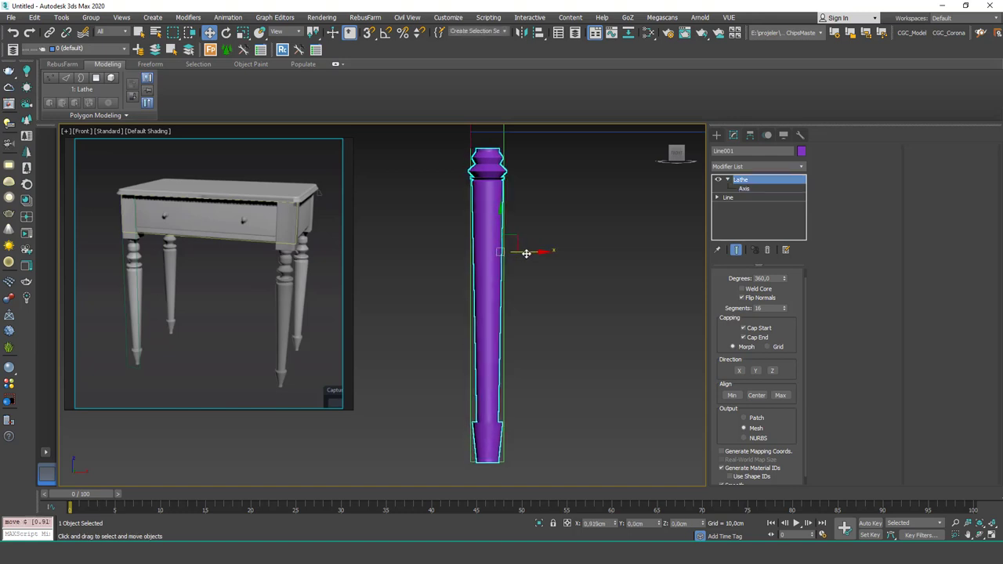
click(748, 190)
key(1)
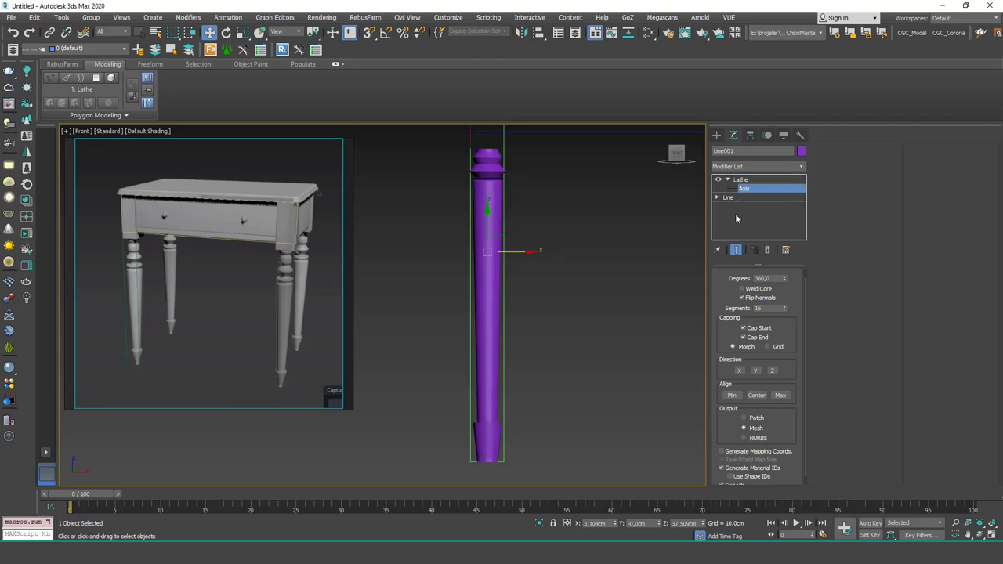
click(743, 192)
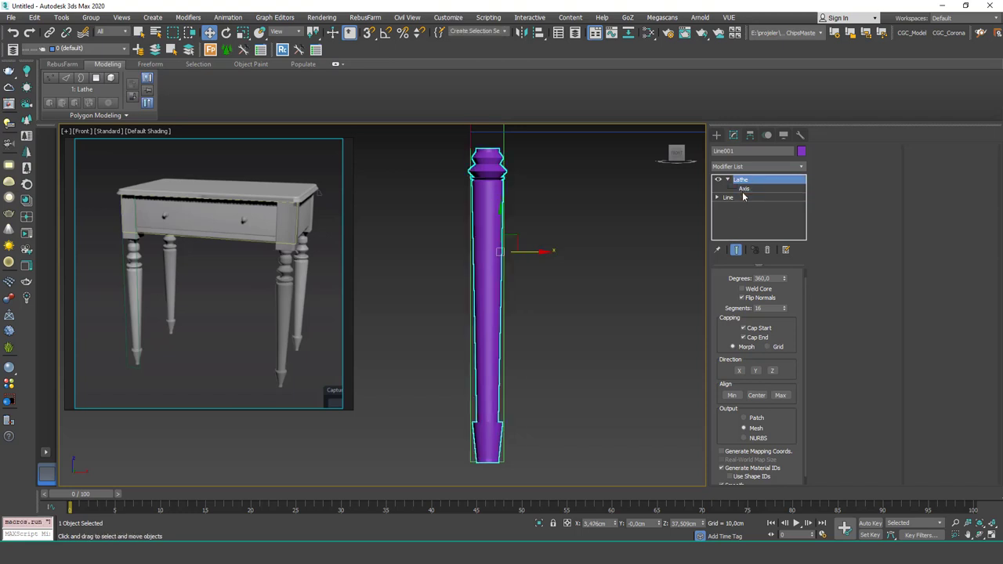
click(743, 191)
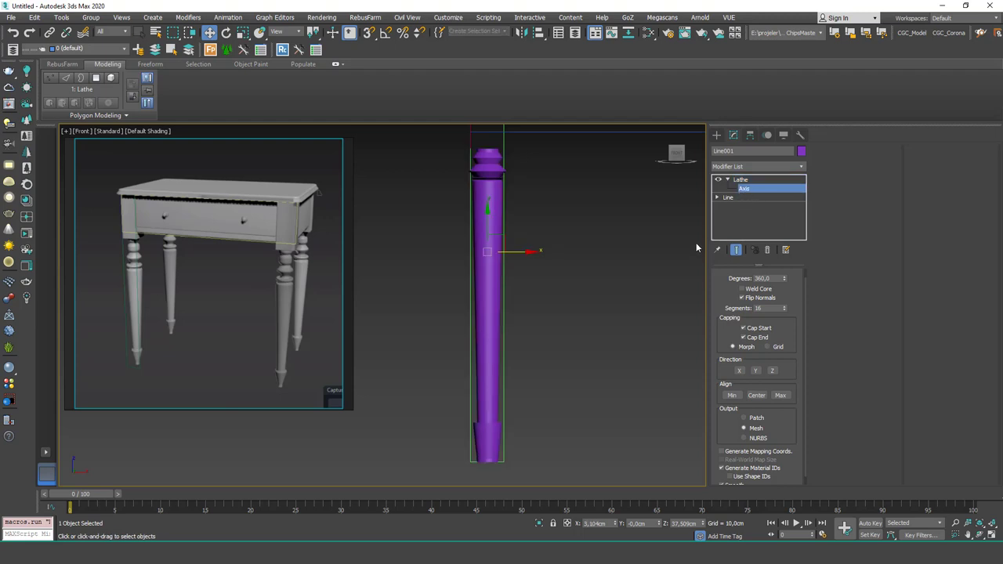
key(1)
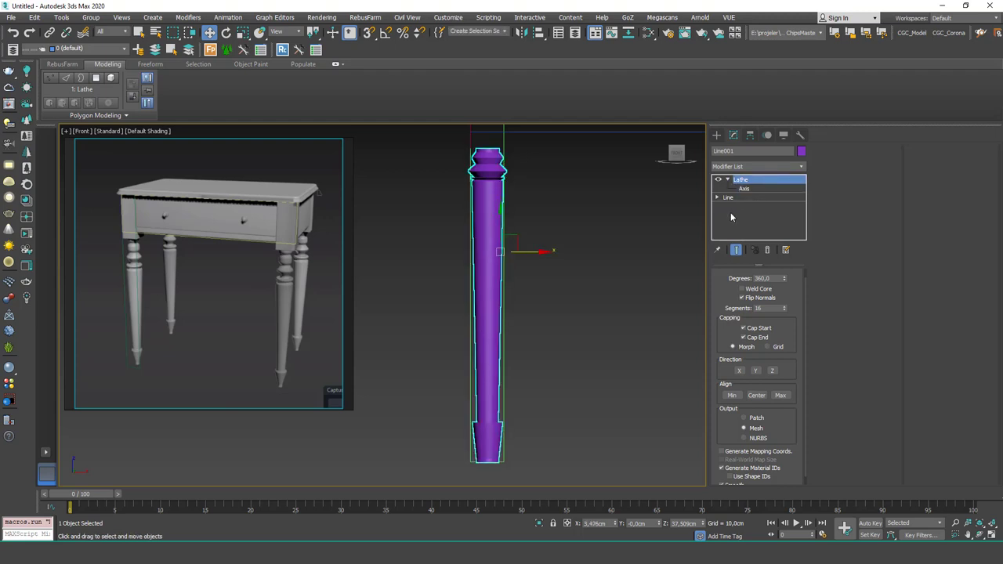
scroll(489, 195, up, 2)
scroll(488, 235, down, 4)
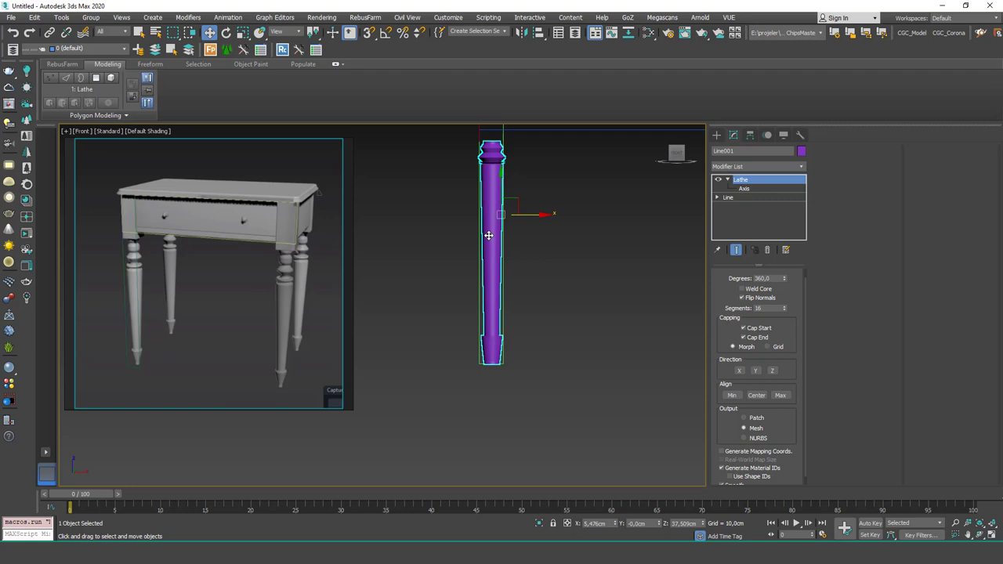
Step: Enter vertex editing of the base Line with the lathed end result kept visible
click(737, 197)
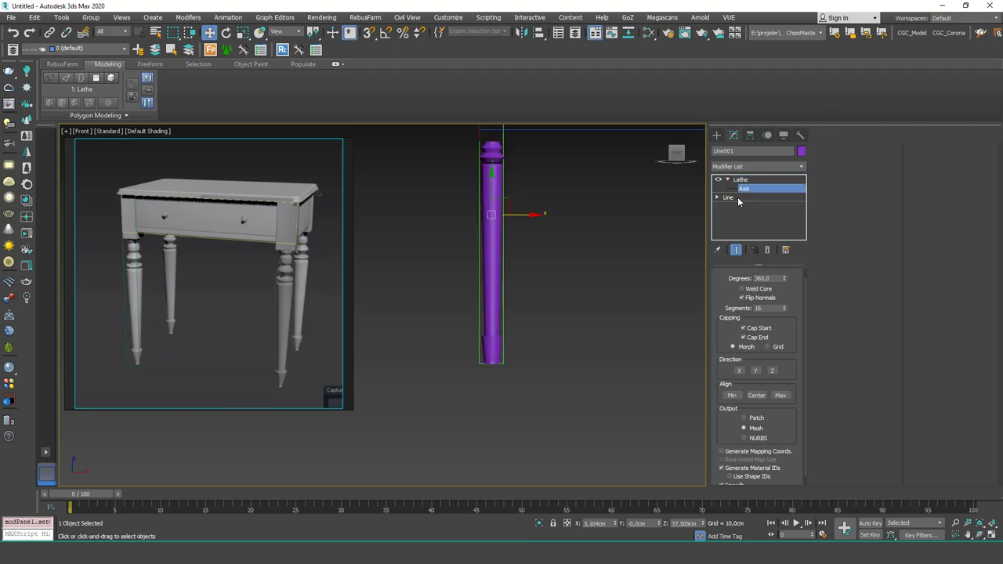
click(737, 251)
scroll(525, 133, up, 5)
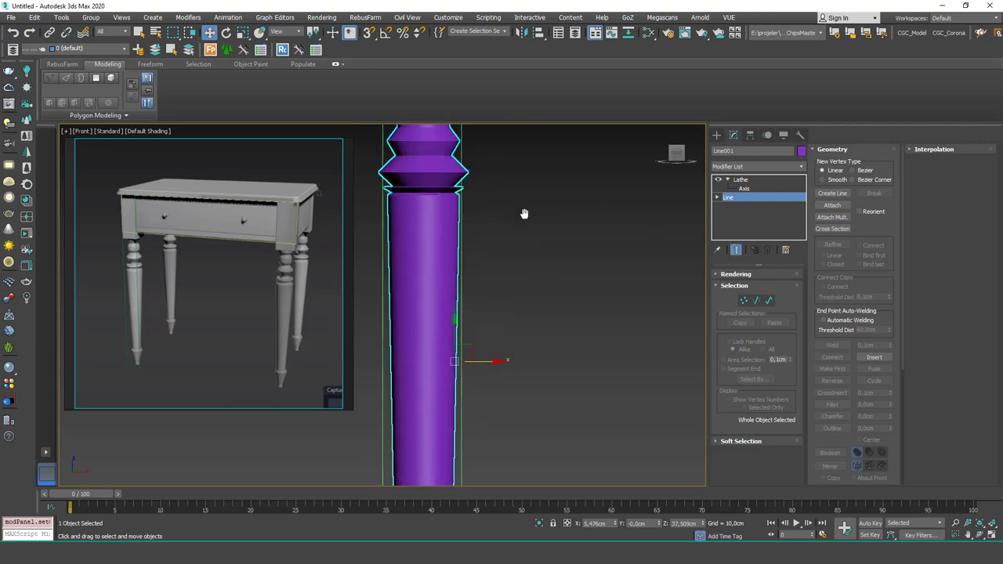
scroll(462, 204, up, 4)
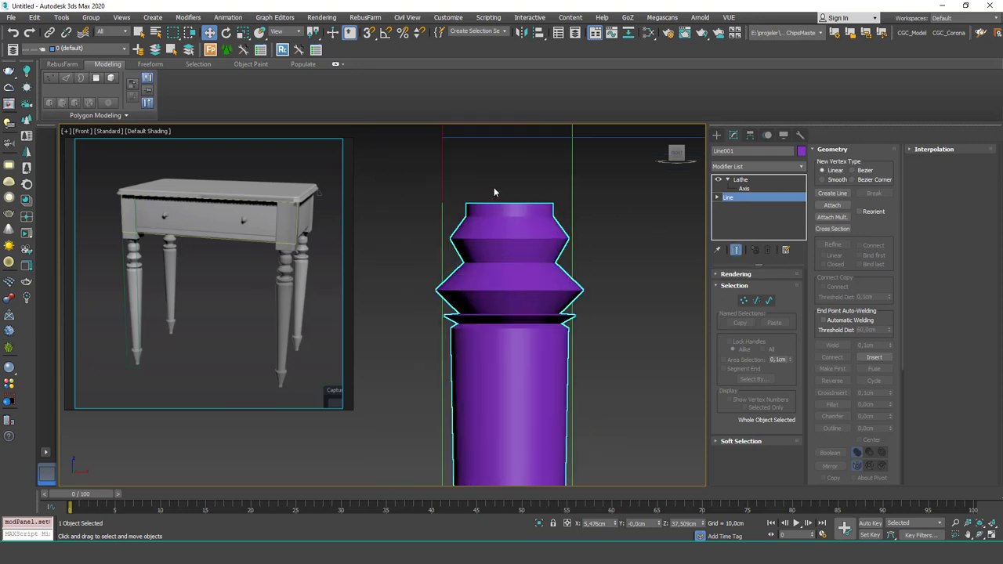
click(716, 197)
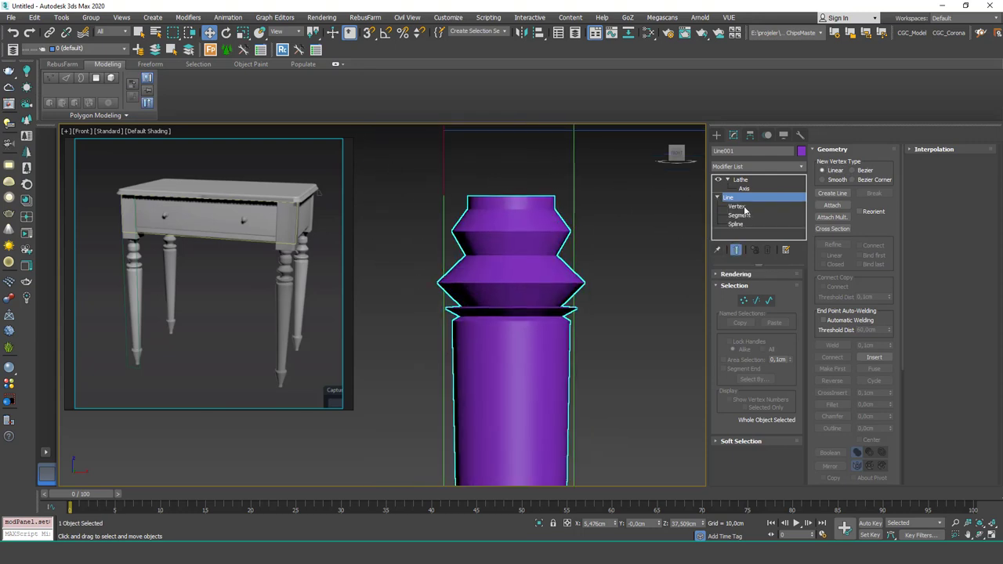
click(736, 206)
Step: Convert the outer vertex of the topmost ring to Bezier and adjust its tangent handles to round the ring
click(570, 230)
drag(593, 217, 571, 212)
right_click(569, 229)
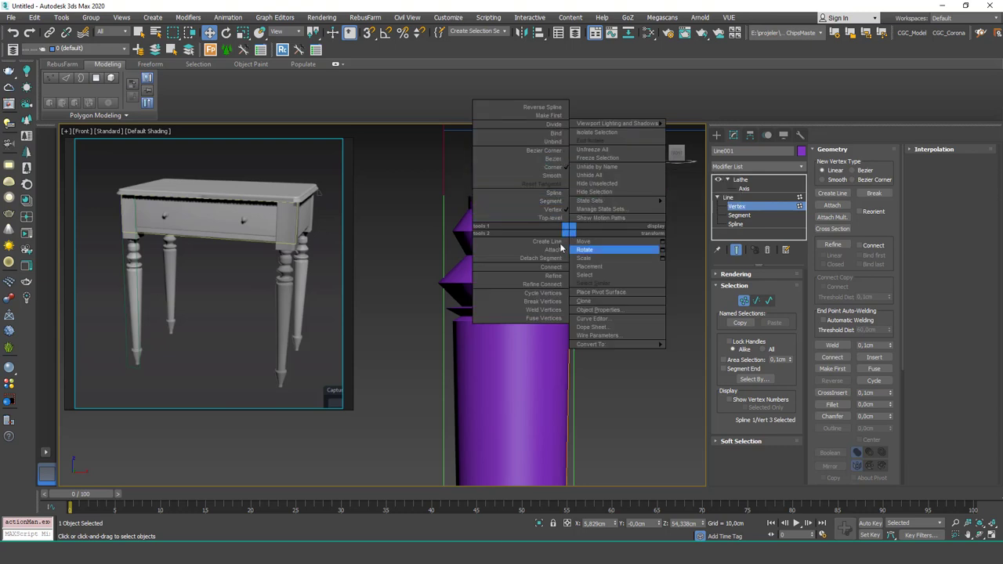
click(548, 158)
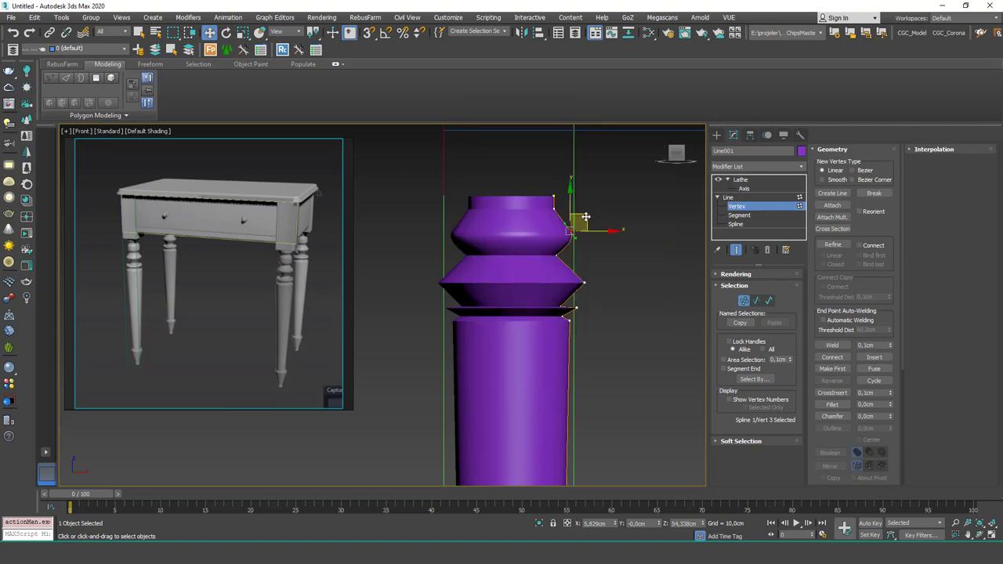
drag(574, 238, 569, 250)
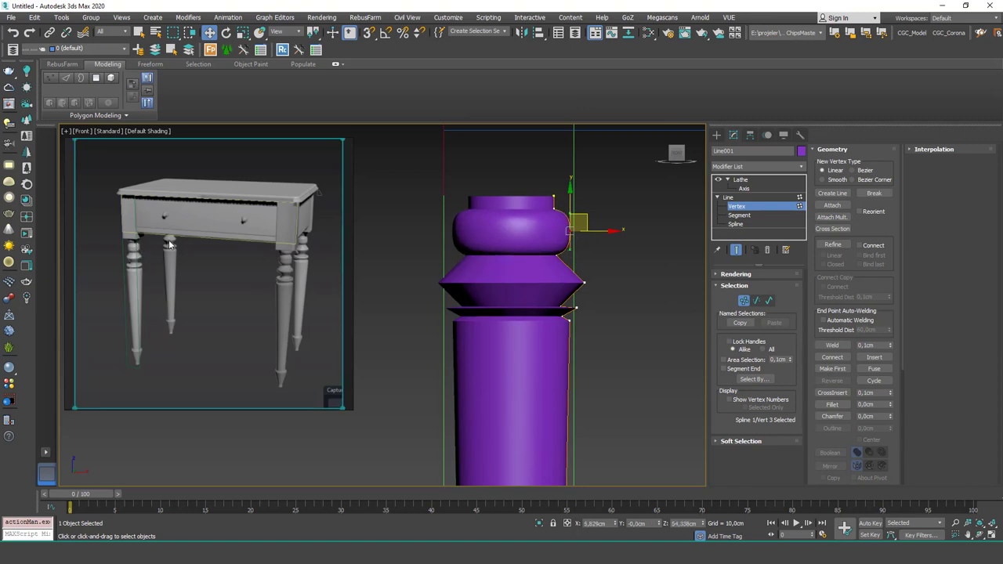
Step: Fillet the pointed outer vertex of the second ring on the leg profile
click(583, 283)
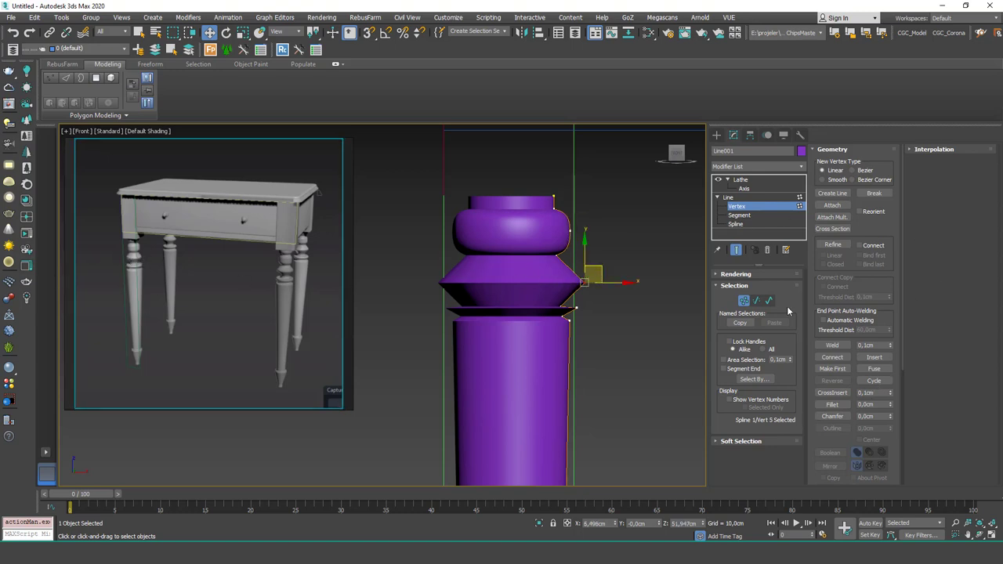
drag(890, 404, 893, 398)
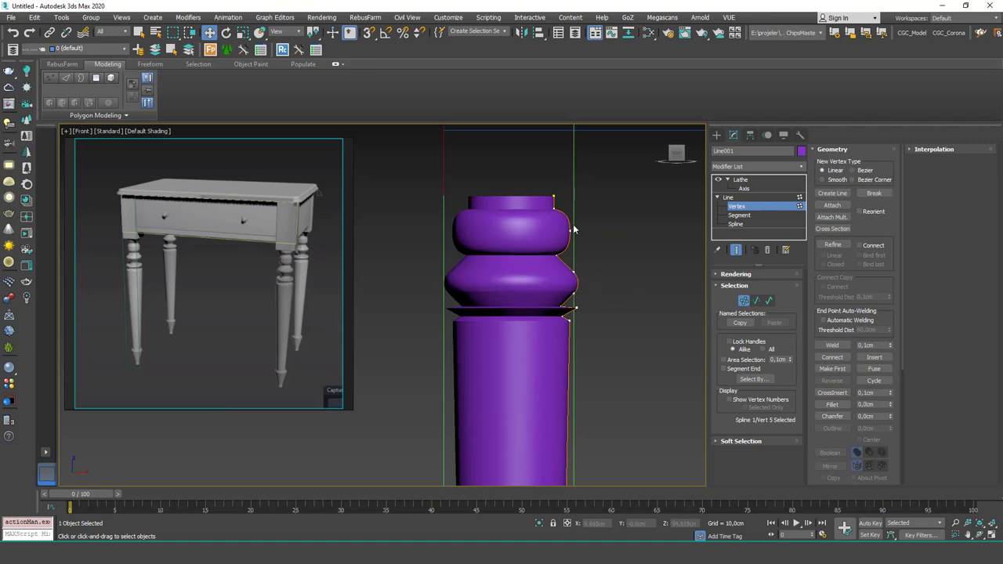
middle_drag(570, 231, 572, 220)
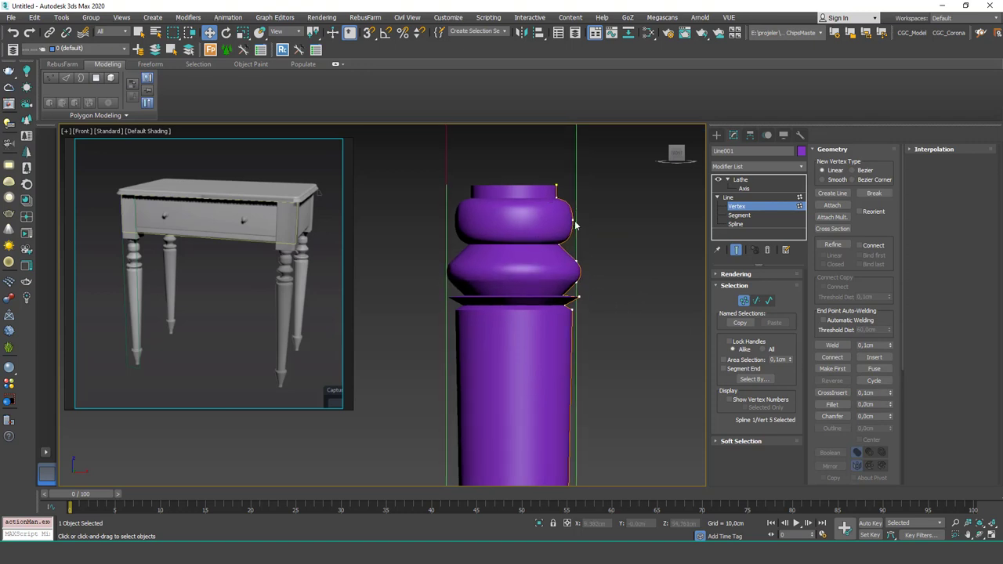
click(573, 221)
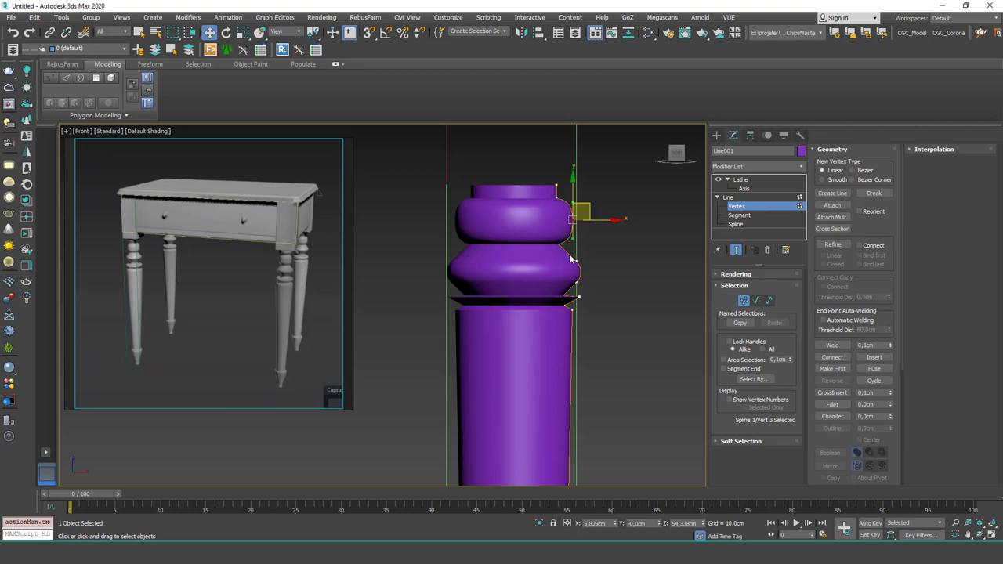
Step: Move the two vertices at the shaft's top down, then lower the ridge's outer vertex midway to shape a third pointed ring
click(576, 261)
ctrl+click(577, 281)
ctrl+click(578, 297)
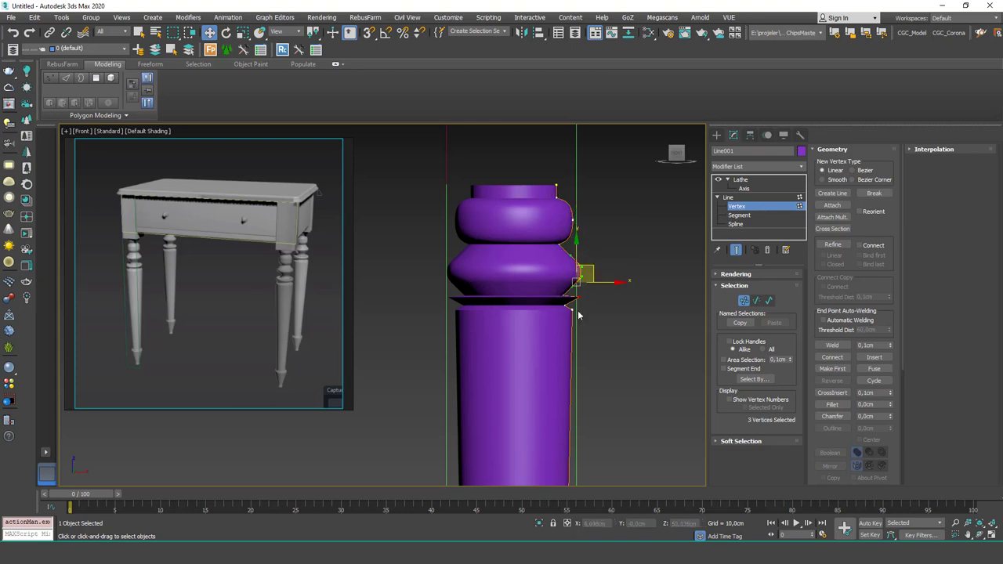
drag(581, 304, 563, 317)
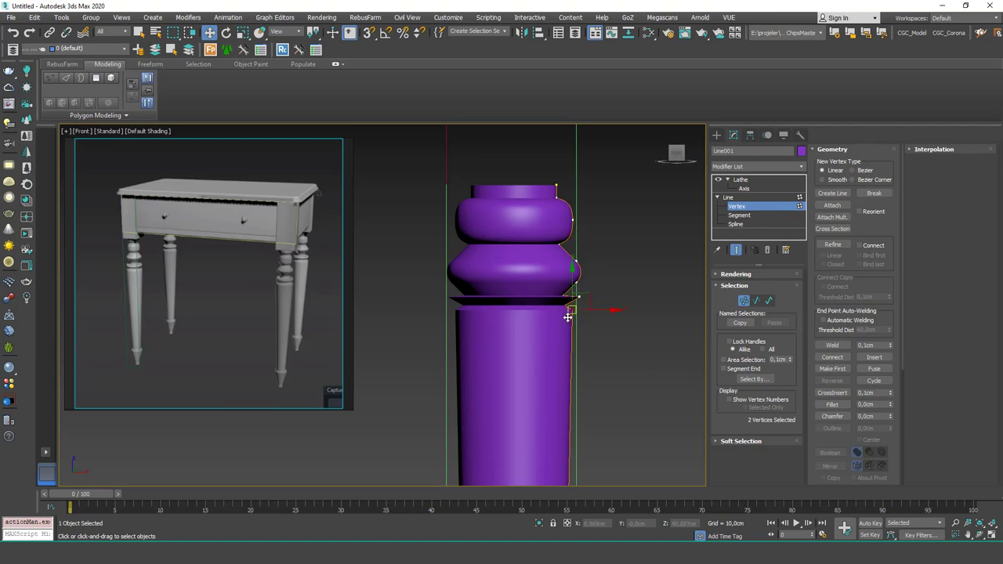
middle_drag(568, 316, 569, 298)
drag(573, 264, 574, 328)
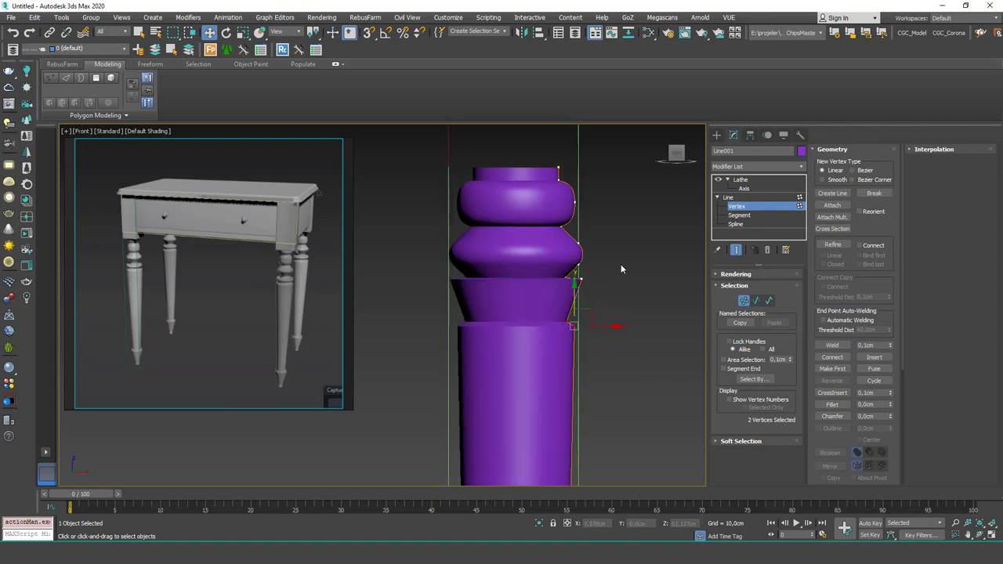
click(581, 280)
drag(582, 250, 584, 271)
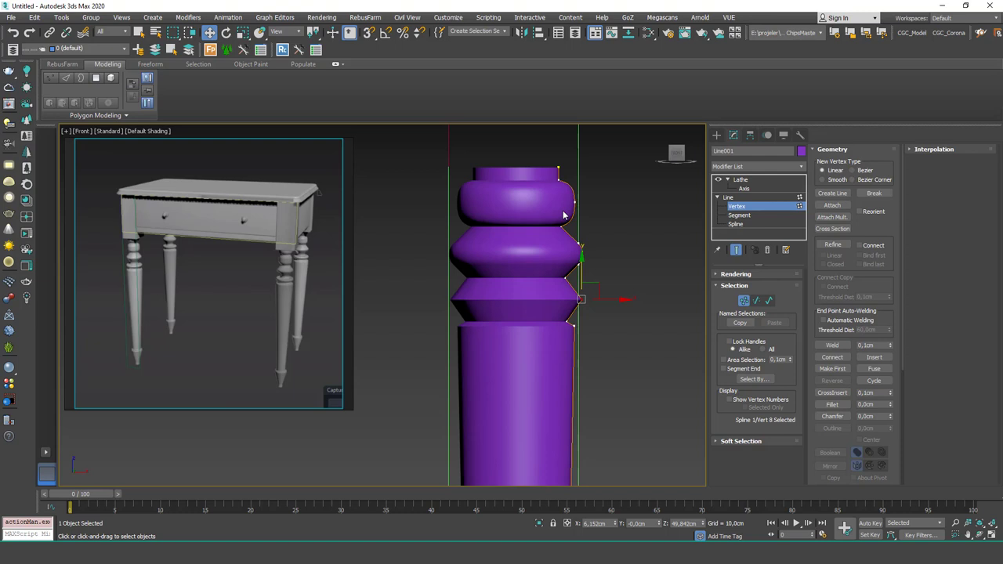
Step: Convert the third ring's outer vertex to Bezier, straighten its tangent handles and move it outward to widen and round the ring
right_click(565, 298)
click(595, 292)
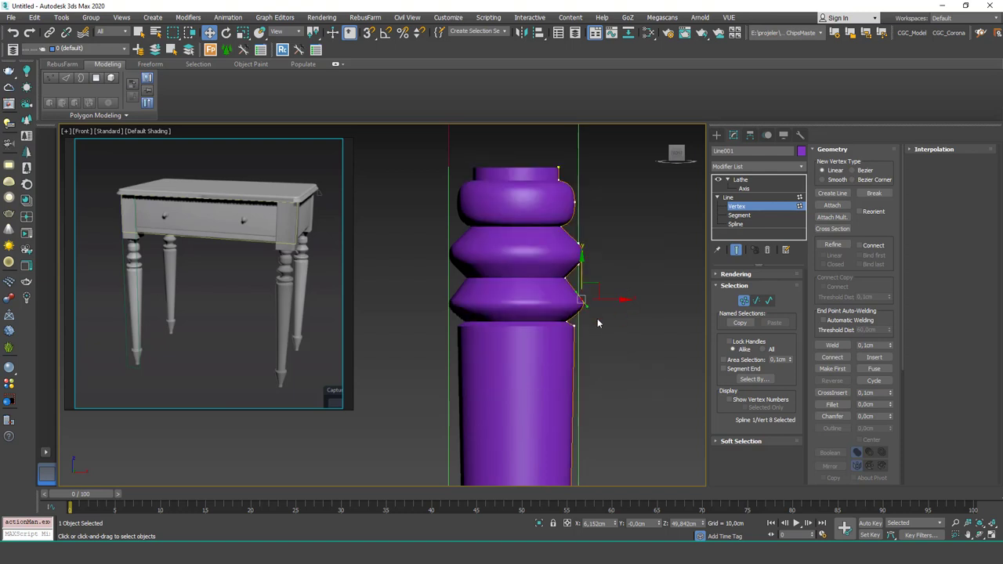
drag(587, 309, 621, 300)
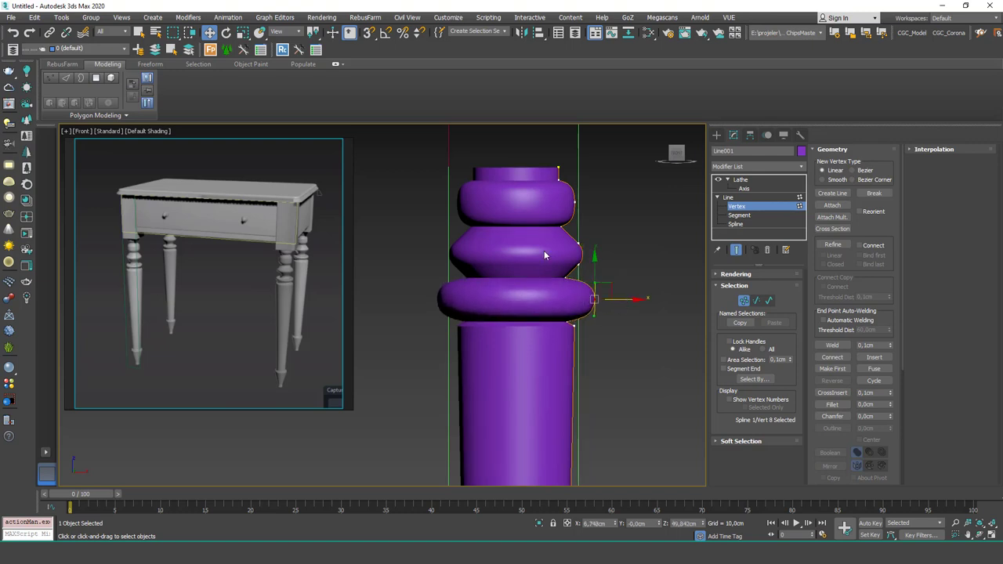
Step: Move the outer vertex at the top of the shaft down and outward to form a sloped shoulder below the third ring
scroll(565, 307, down, 2)
middle_drag(566, 307, 549, 233)
click(556, 250)
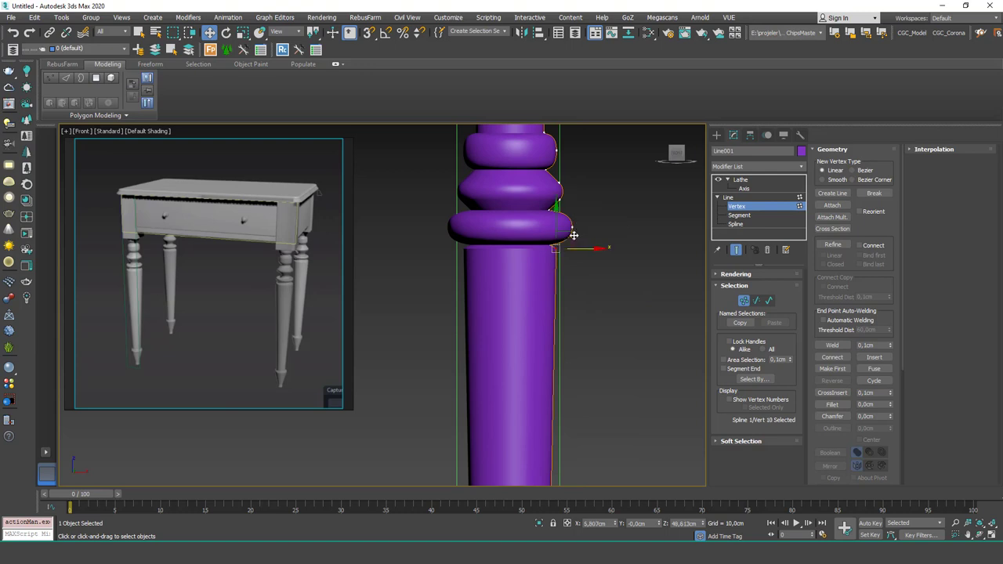
drag(573, 233, 578, 250)
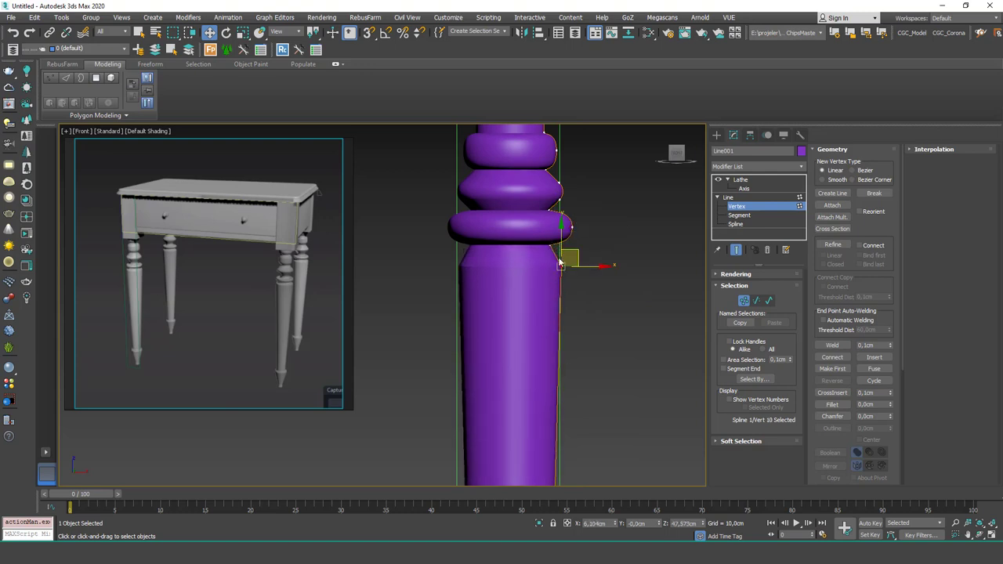
scroll(543, 196, down, 4)
scroll(545, 198, up, 2)
scroll(539, 161, up, 1)
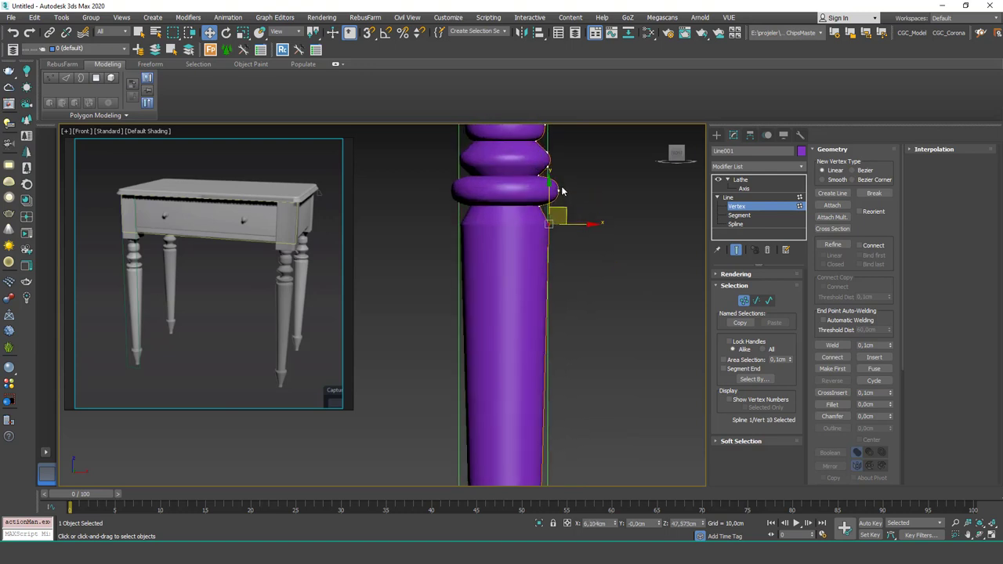
Step: Move the third ring's outer vertex slightly inward and bring the vertices directly below and above it closer to thin the ring
click(555, 190)
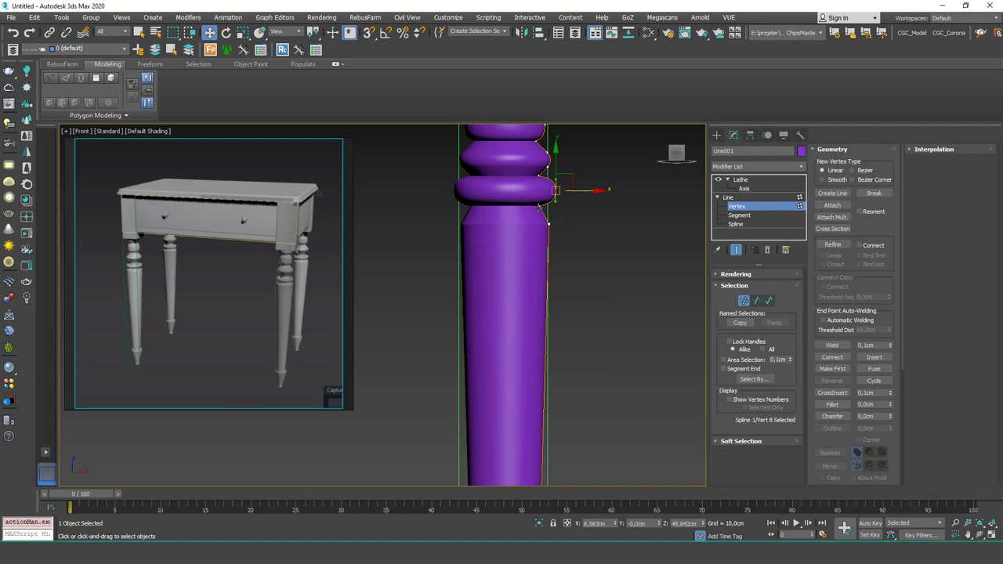
click(539, 206)
click(537, 176)
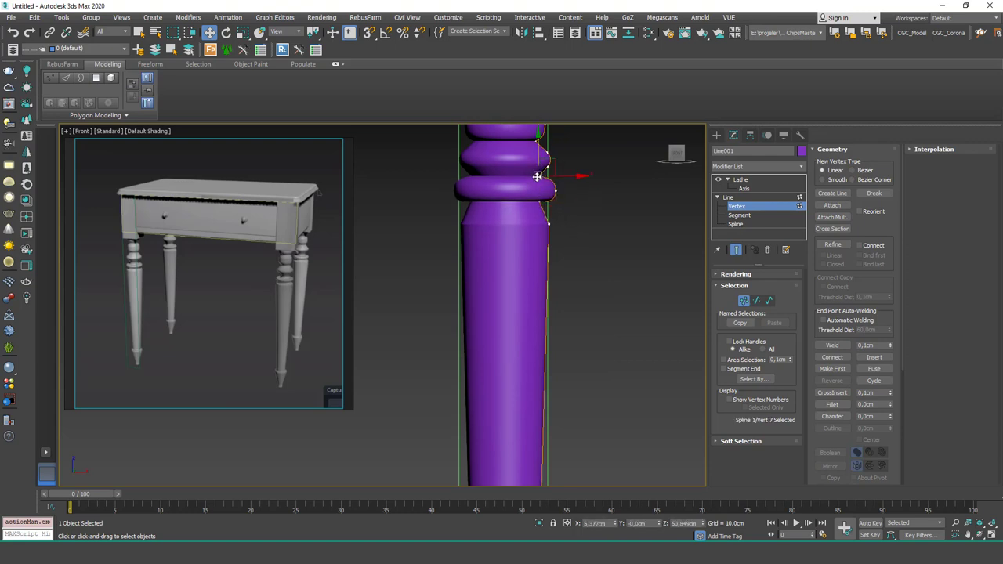
scroll(533, 168, down, 4)
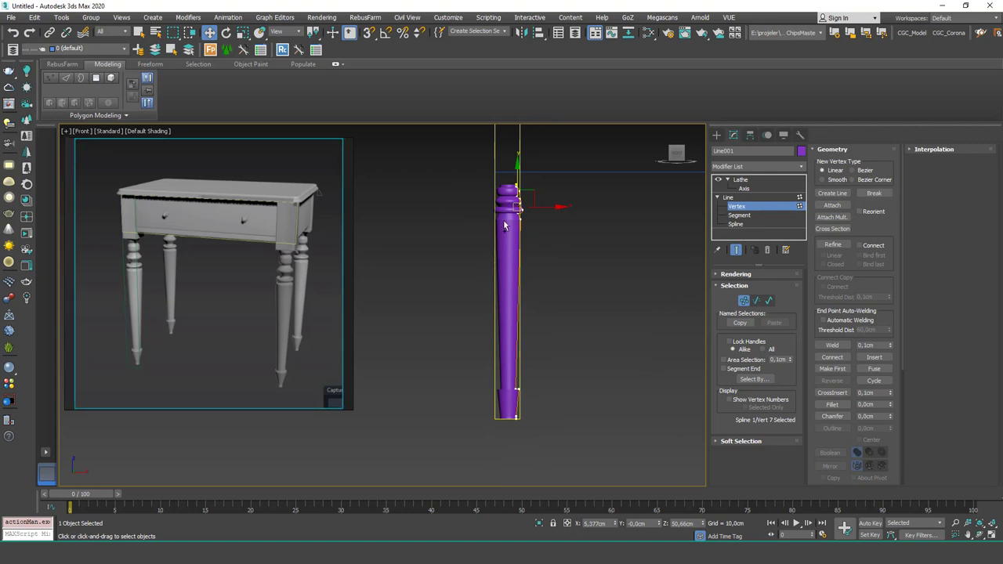
Step: Move the top ring's vertices slightly inward, lower the vertex beneath it, and lower the second ring's outer vertices
scroll(515, 184, up, 5)
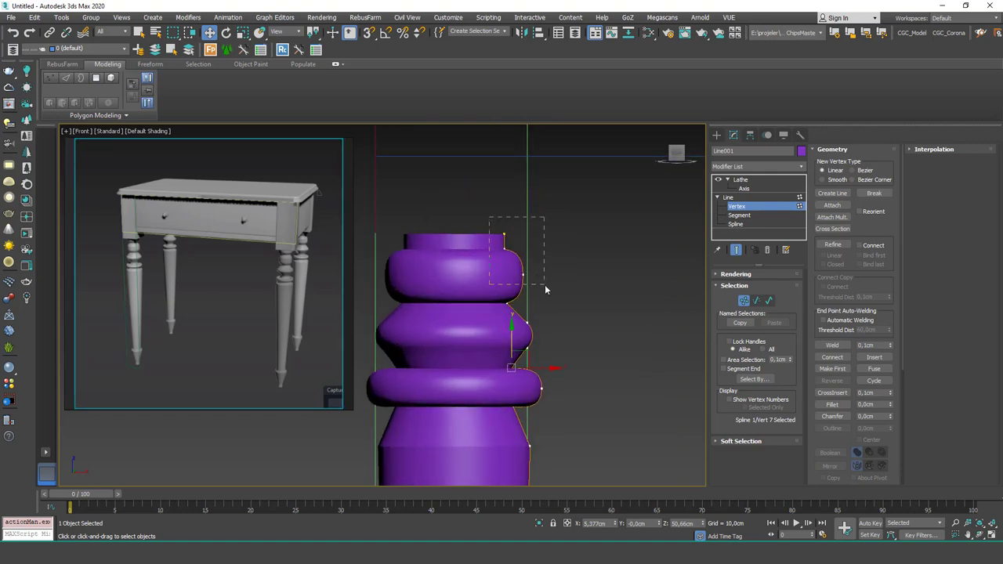
drag(544, 285, 517, 319)
click(485, 298)
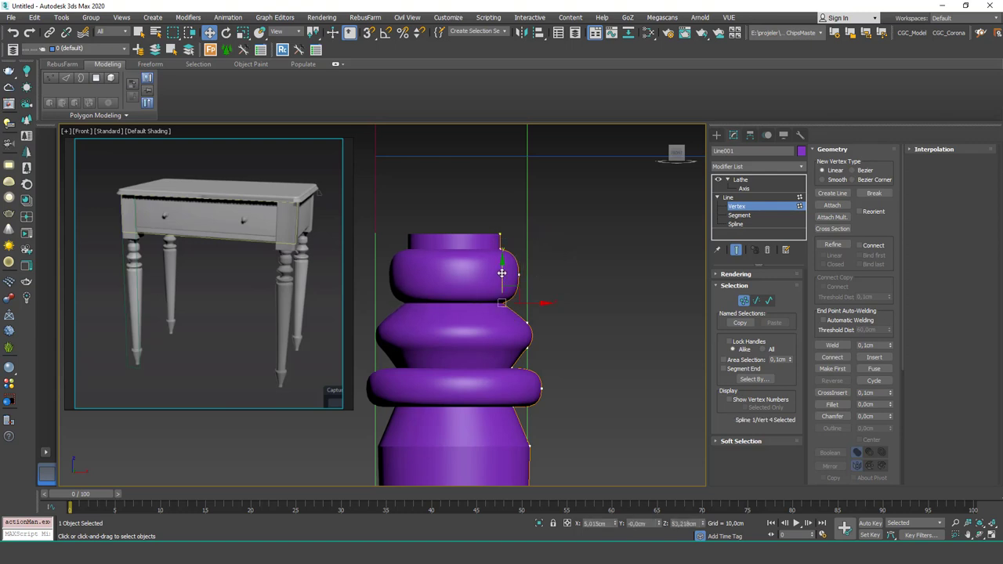
drag(502, 274, 502, 280)
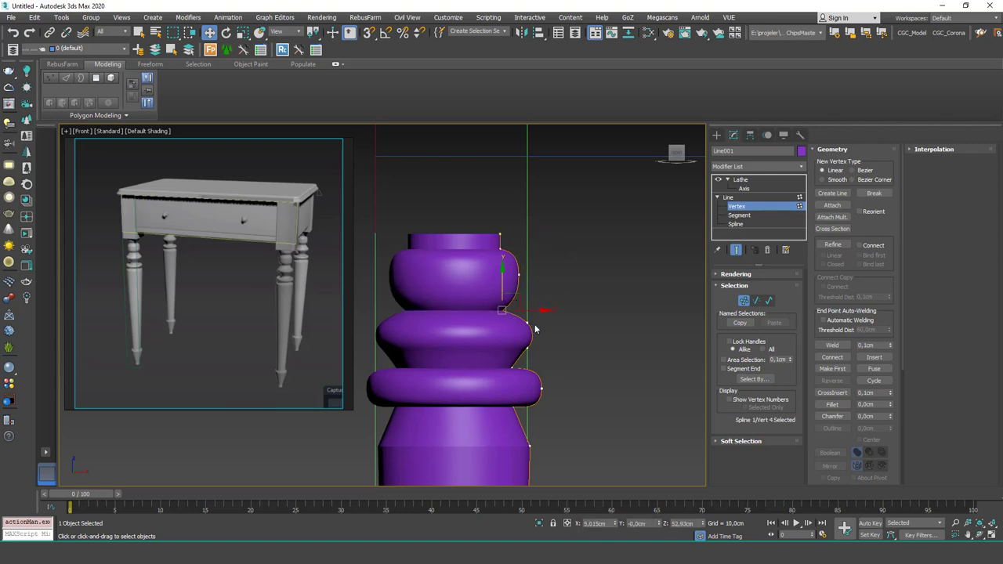
drag(519, 354, 528, 301)
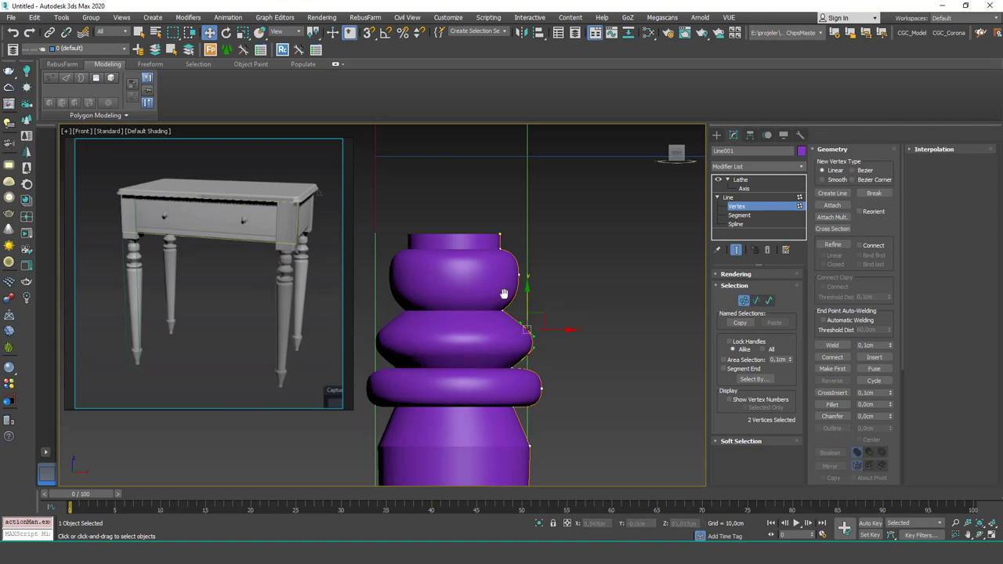
Step: Move the two bottom vertices of the foot inward to taper the tip, then narrow the foot's flared upper edge slightly
scroll(504, 293, down, 5)
scroll(508, 303, up, 5)
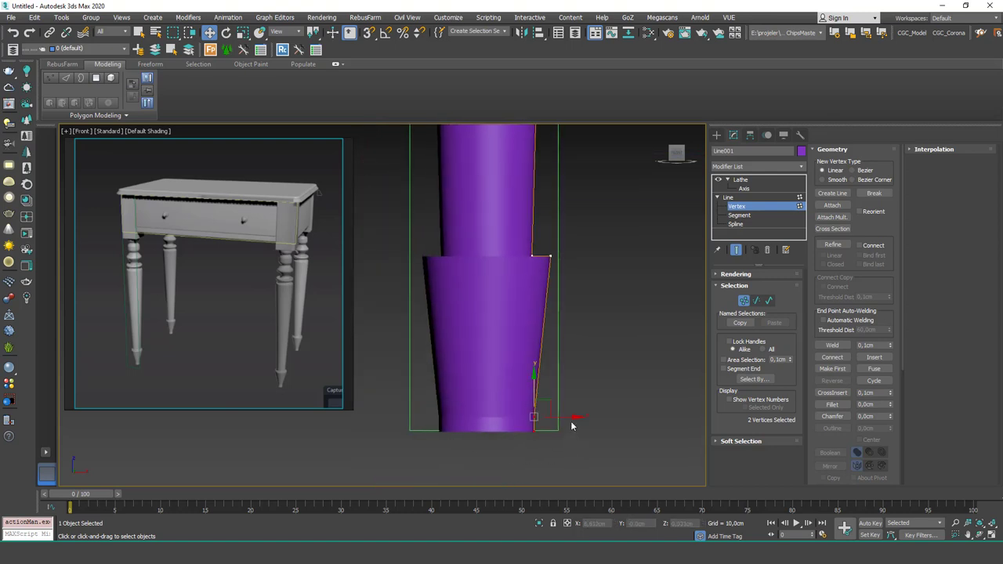
drag(571, 425, 539, 350)
click(550, 256)
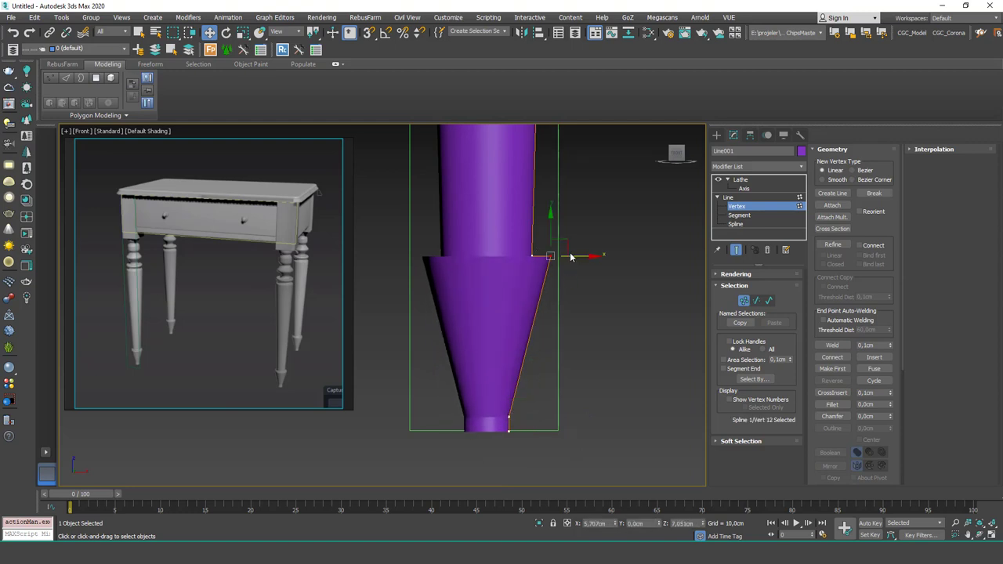
drag(578, 257, 572, 256)
scroll(535, 259, down, 5)
middle_drag(537, 264, 539, 317)
ctrl+click(531, 308)
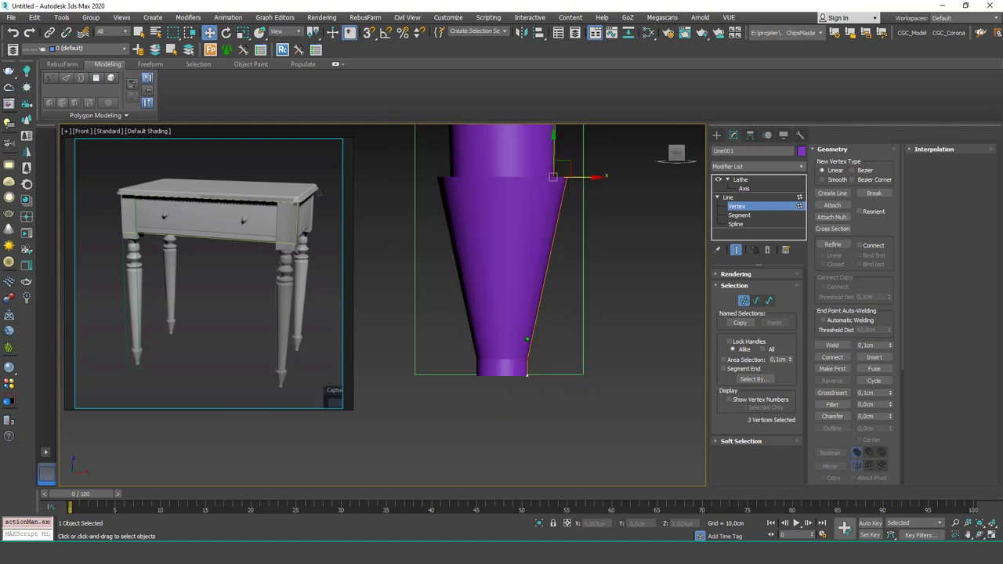
scroll(527, 235, down, 3)
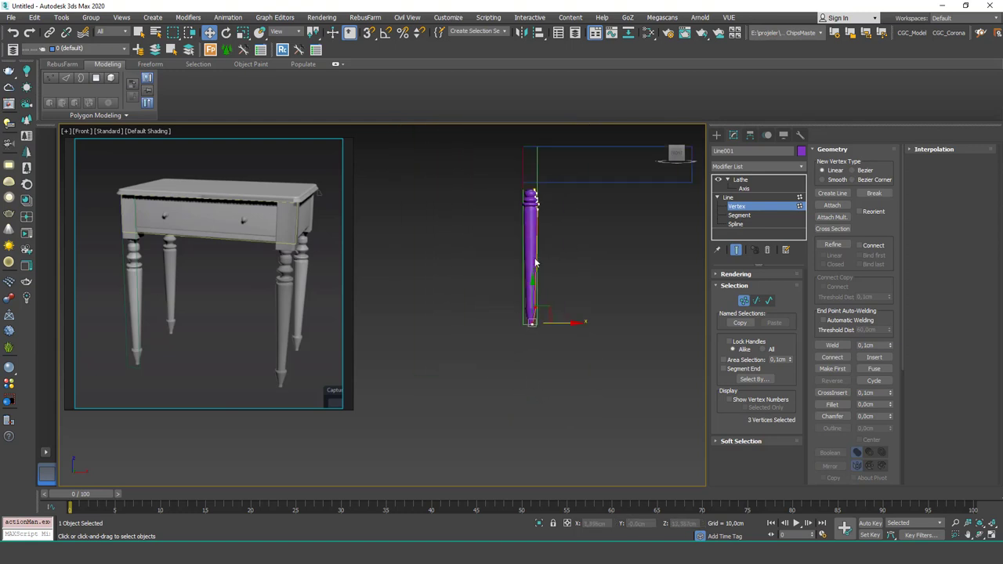
scroll(524, 225, up, 4)
scroll(524, 225, up, 8)
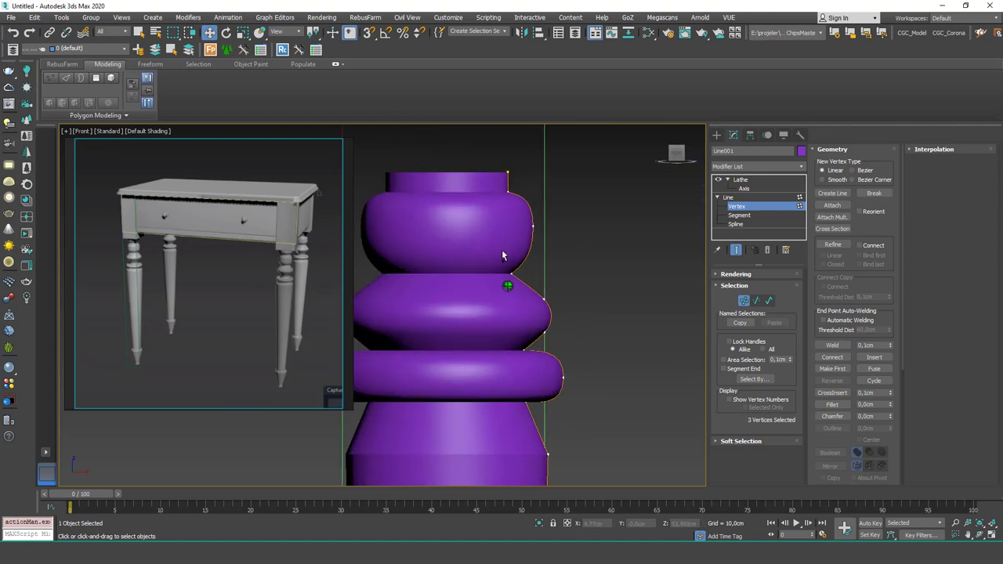
ctrl+drag(515, 280, 516, 282)
ctrl+drag(499, 179, 512, 193)
middle_drag(510, 262, 502, 195)
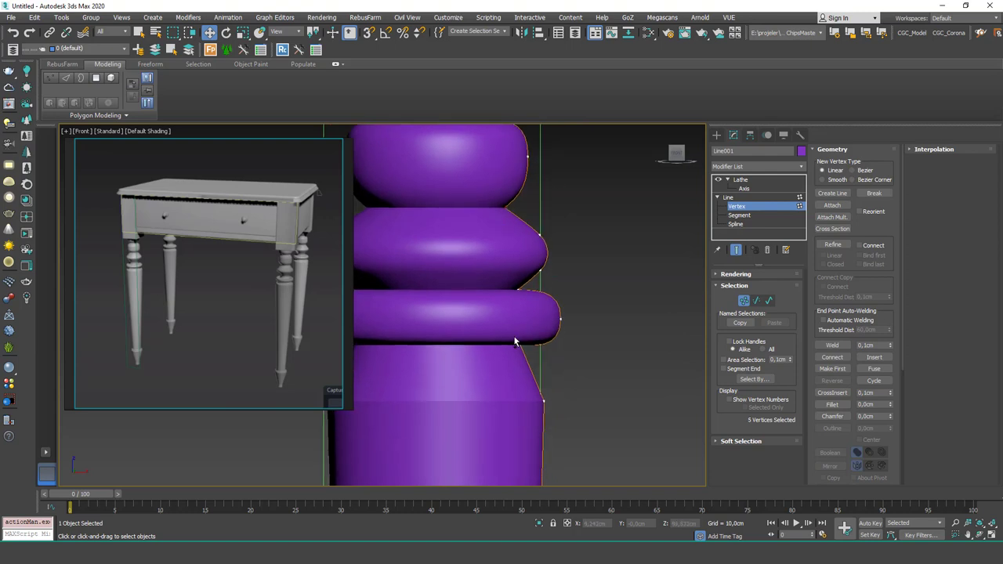
scroll(520, 258, down, 6)
middle_drag(537, 310, 507, 254)
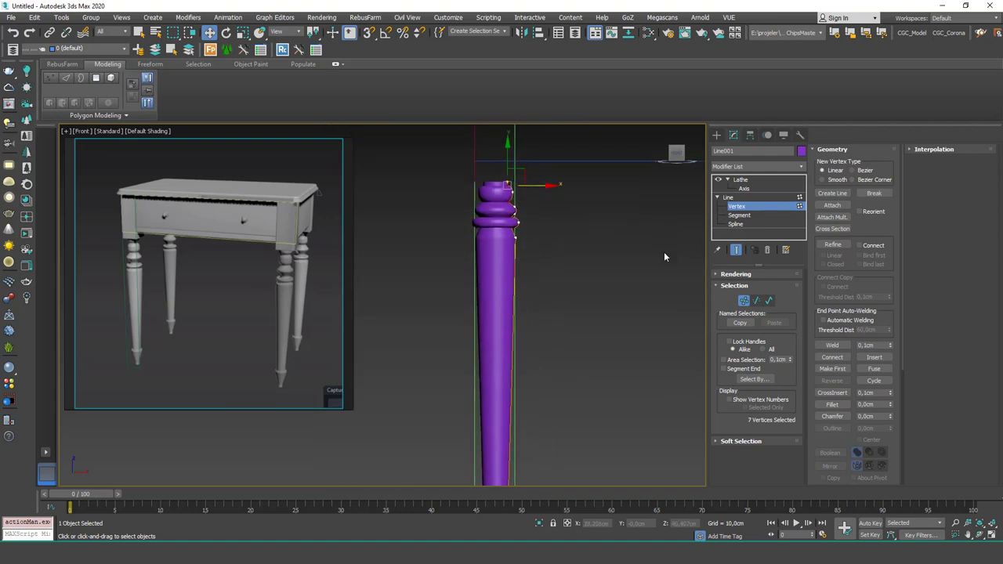
middle_drag(663, 252, 643, 219)
click(532, 239)
scroll(517, 336, up, 4)
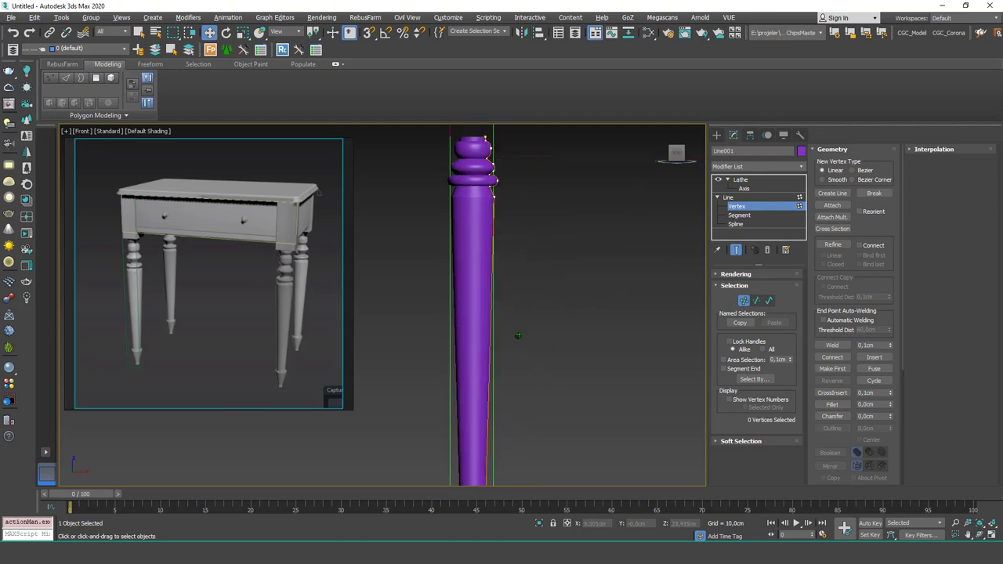
Step: Select the two vertices where the shaft meets the foot and move them inward about 0.4 cm to slim the lower leg
scroll(515, 301, down, 8)
middle_drag(498, 333, 495, 318)
scroll(493, 323, up, 5)
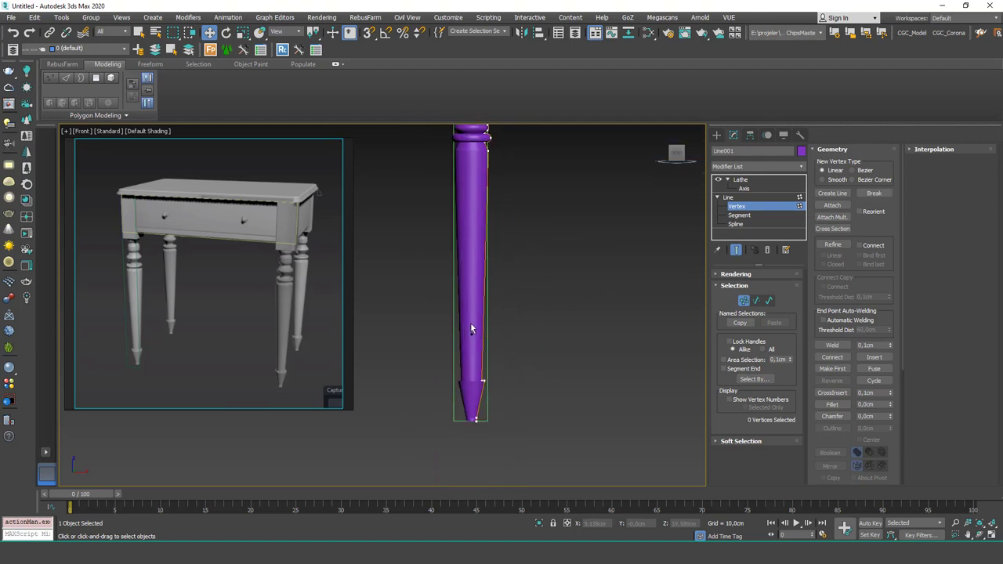
drag(476, 377, 497, 406)
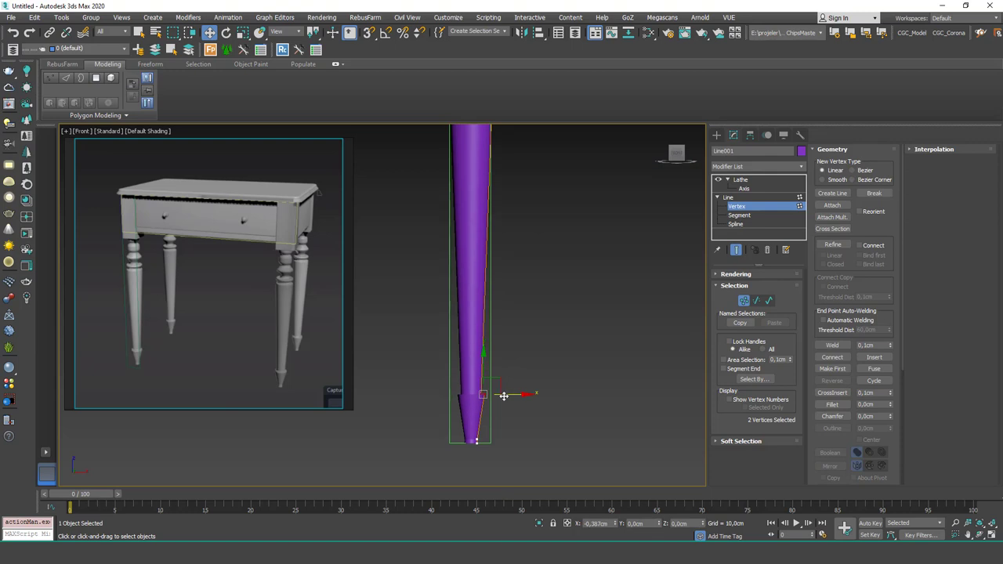
scroll(479, 398, down, 3)
scroll(491, 339, down, 1)
middle_drag(517, 336, 509, 337)
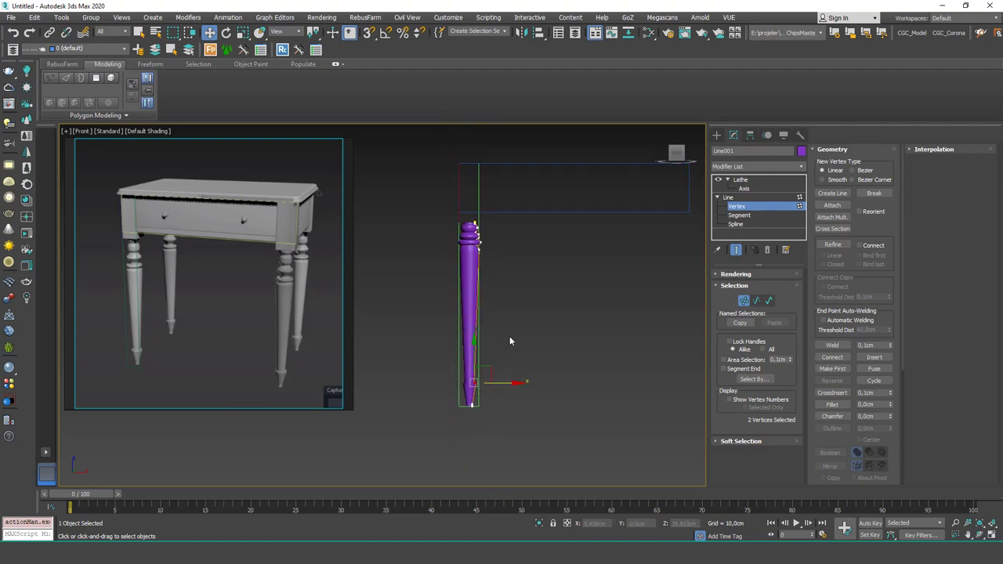
Step: Leave vertex editing, deselect the leg, and examine its foot and rings from an angle and the front against the reference table
click(534, 379)
key(1)
click(533, 366)
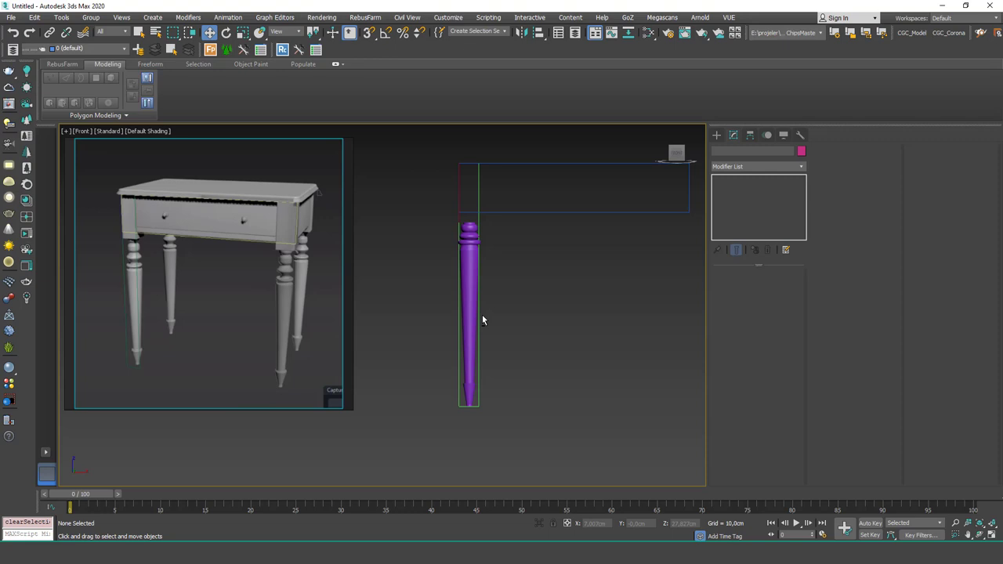
alt+middle_drag(481, 318, 446, 324)
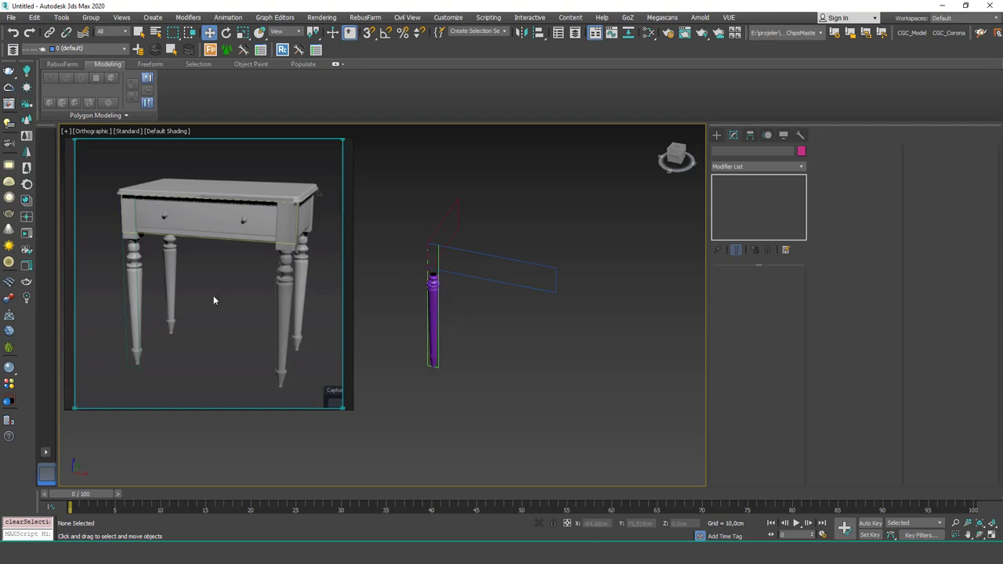
scroll(425, 276, up, 8)
alt+middle_drag(463, 331, 494, 302)
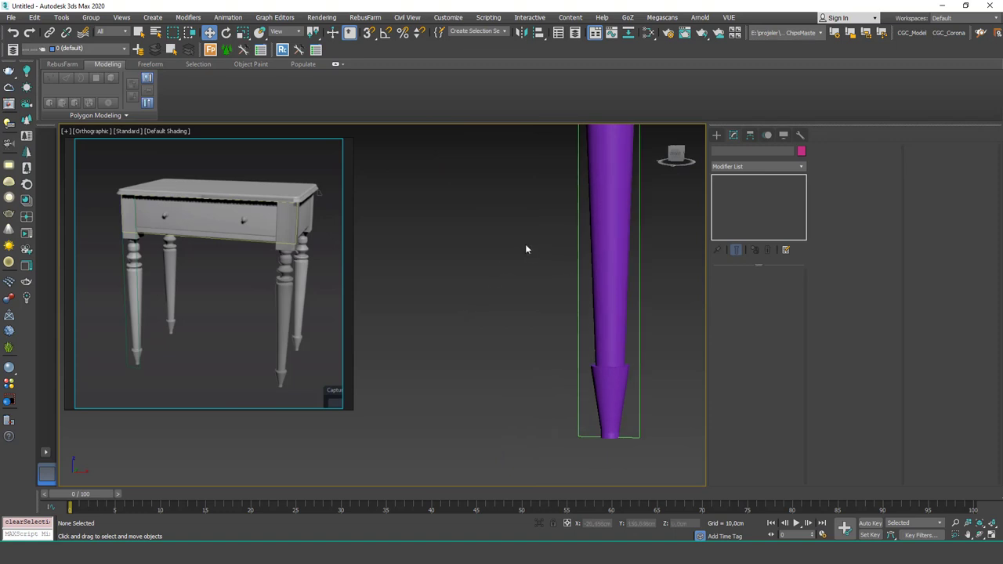
key(f)
middle_drag(405, 274, 578, 264)
middle_drag(492, 284, 539, 288)
scroll(470, 231, up, 8)
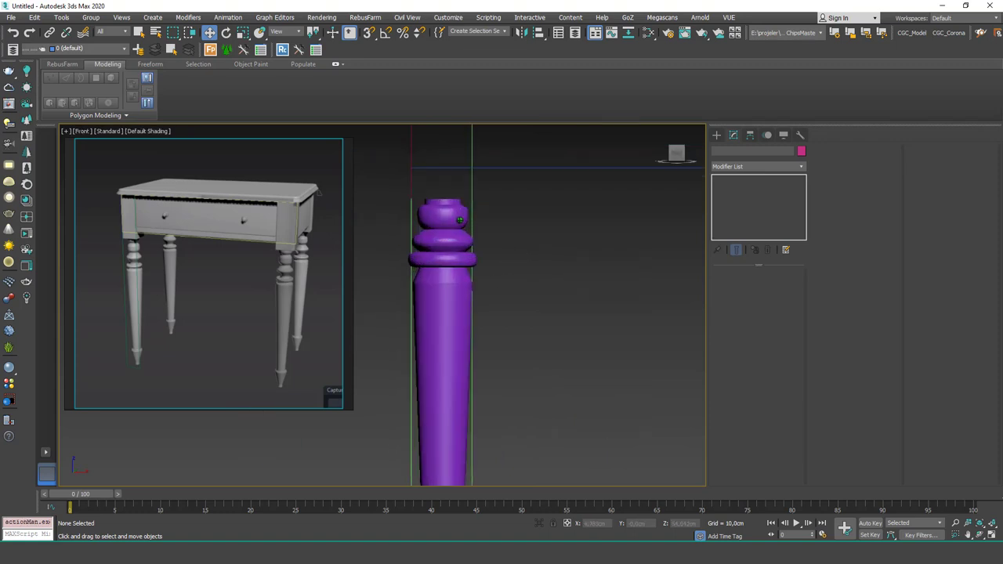
Step: Reopen the leg's Line at vertex level and move the third ring's vertices and the shaft's shoulder vertex down to lengthen the neck
click(452, 312)
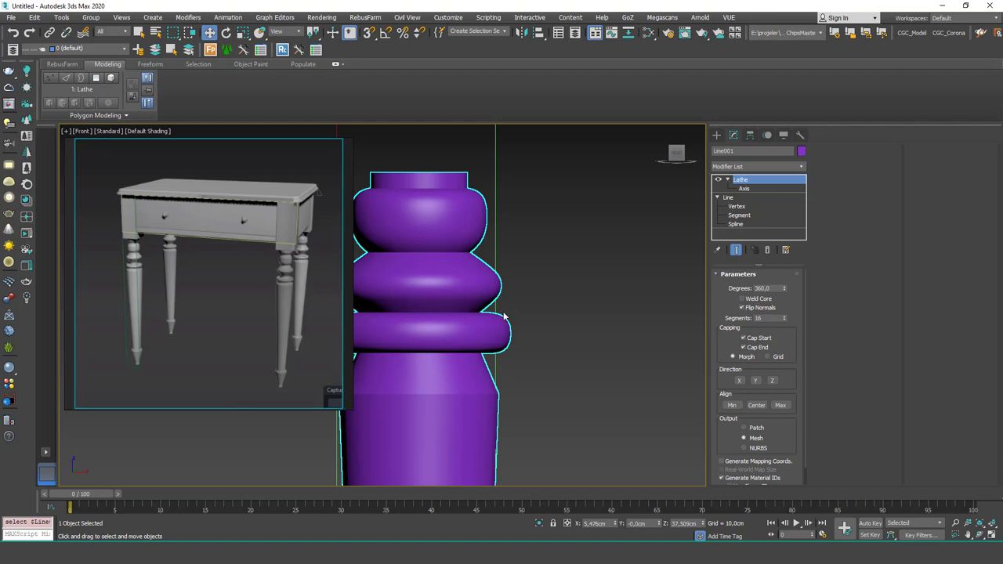
key(z)
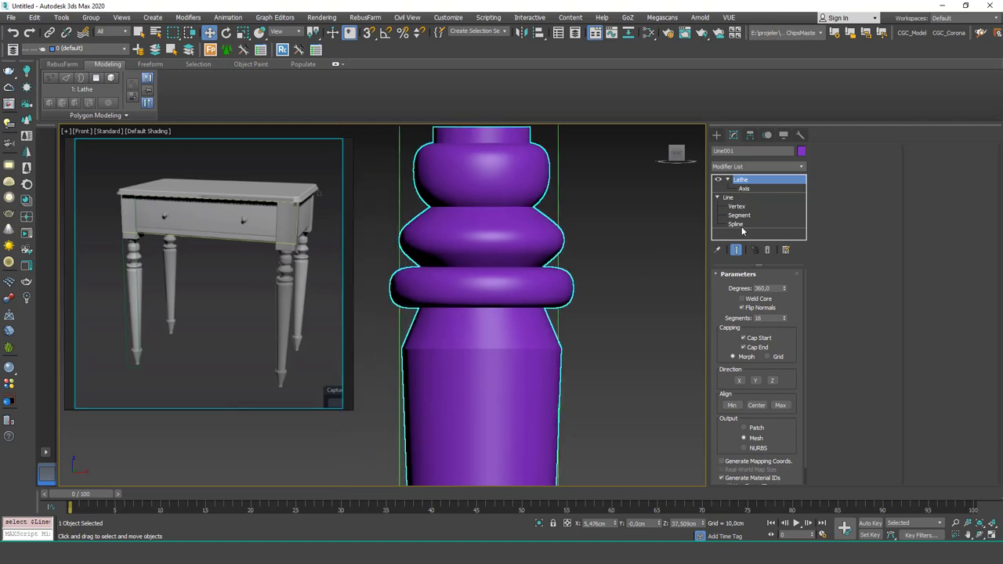
click(728, 197)
key(1)
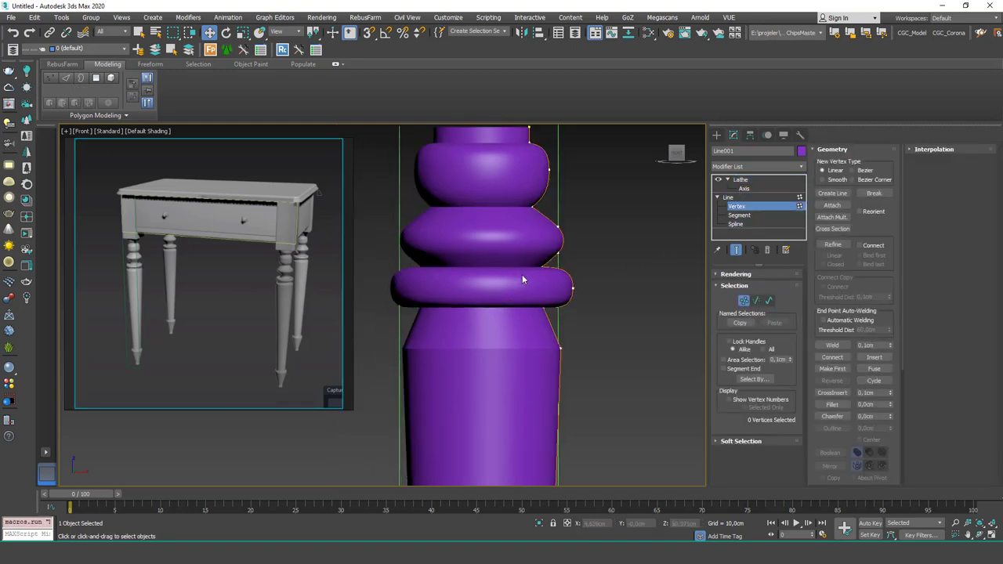
drag(519, 261, 588, 313)
ctrl+drag(576, 372, 546, 301)
drag(541, 235, 541, 302)
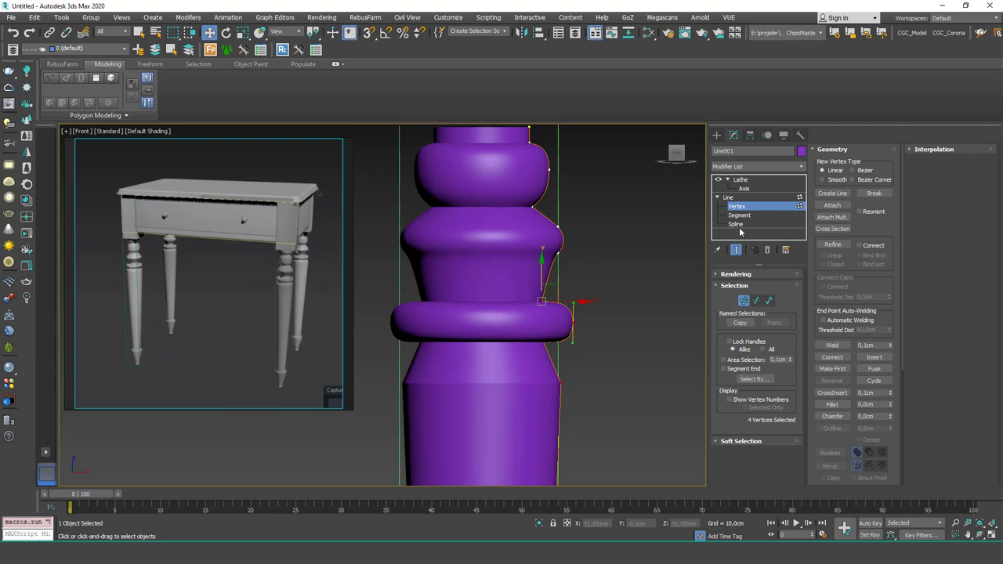
Step: Refine the segment between the second and third rings with a new vertex and adjust it inward to shape a concave neck
click(833, 245)
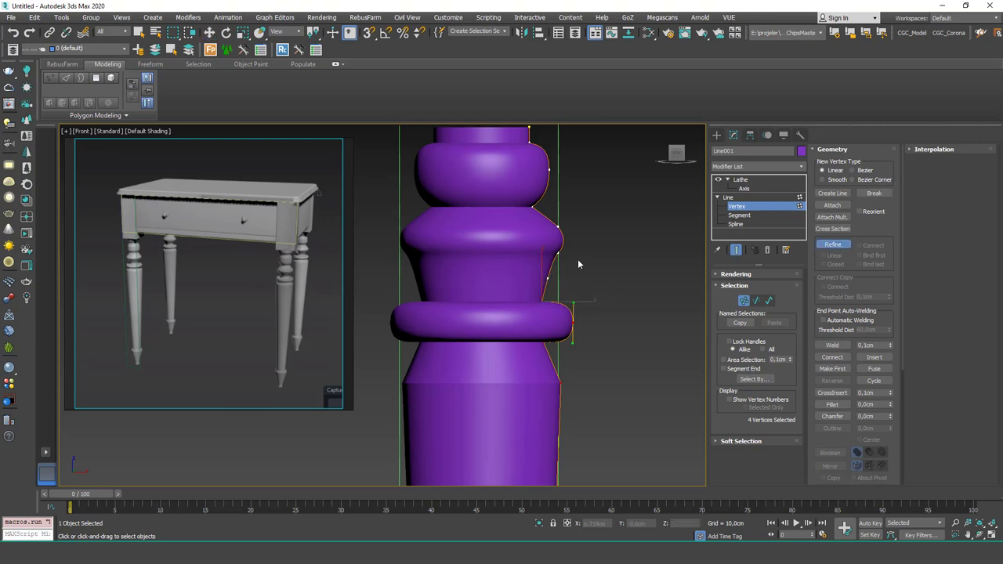
right_click(579, 264)
click(547, 279)
drag(564, 266, 549, 268)
scroll(548, 242, down, 5)
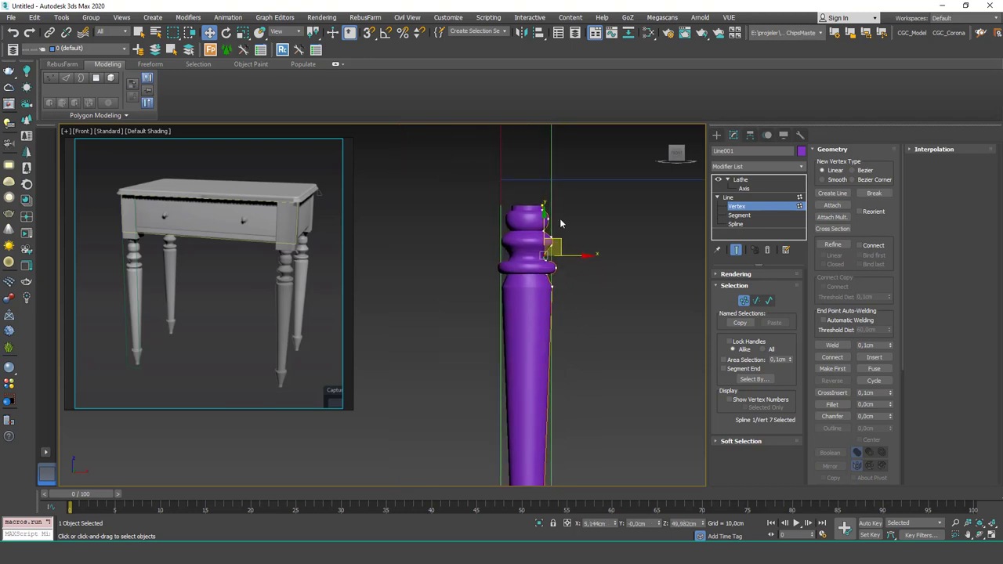
scroll(555, 207, up, 4)
Step: Return to the Lathe modifier level and inspect the whole leg from an angled view against the reference
click(750, 180)
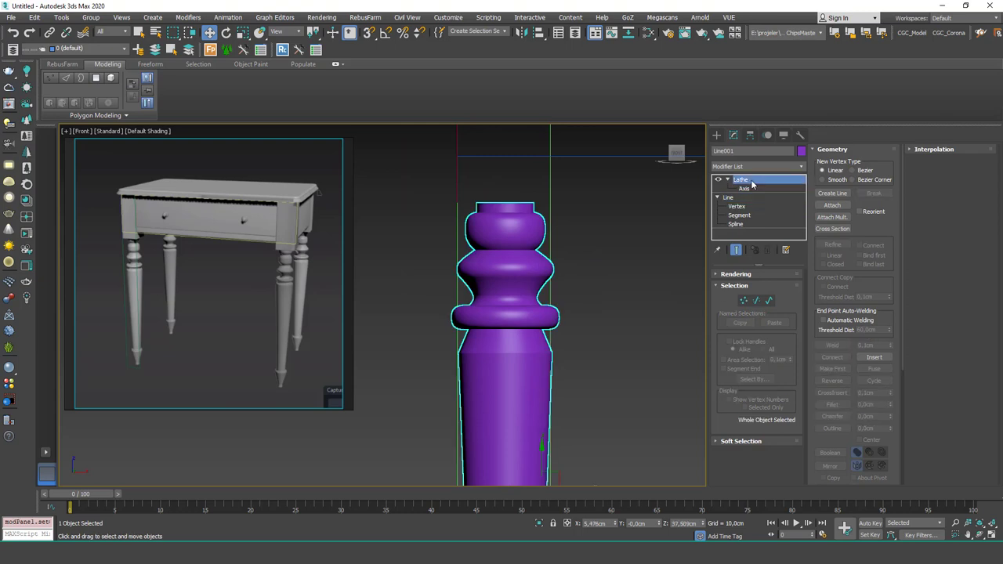
scroll(530, 261, down, 5)
alt+middle_drag(537, 344, 509, 335)
scroll(526, 271, down, 3)
scroll(522, 274, up, 1)
middle_drag(522, 273, 526, 290)
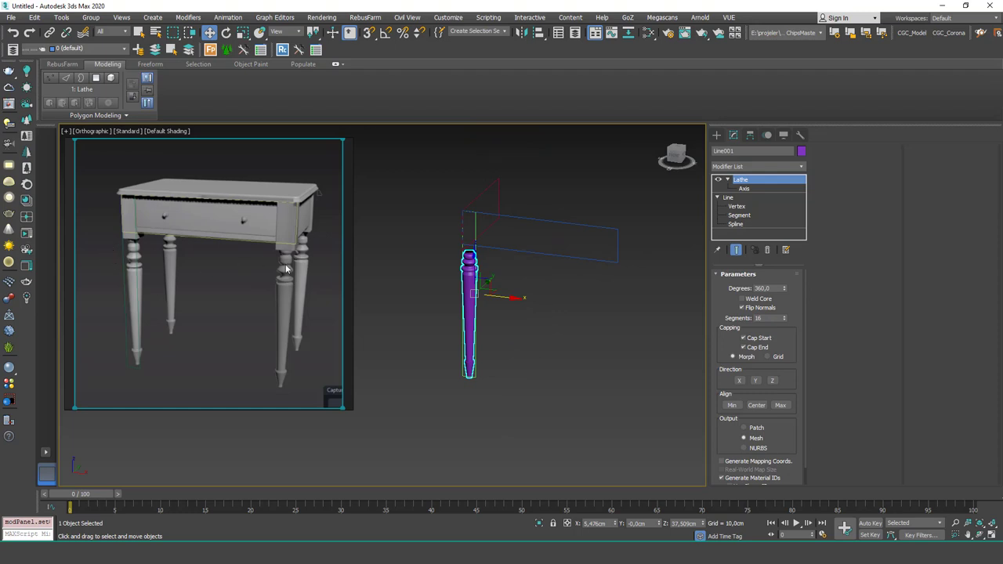
Step: Narrow the tip of the leg's foot in the front view by moving the Line's two bottom vertices slightly inward
middle_drag(485, 343, 496, 312)
scroll(468, 316, up, 2)
key(f)
key(z)
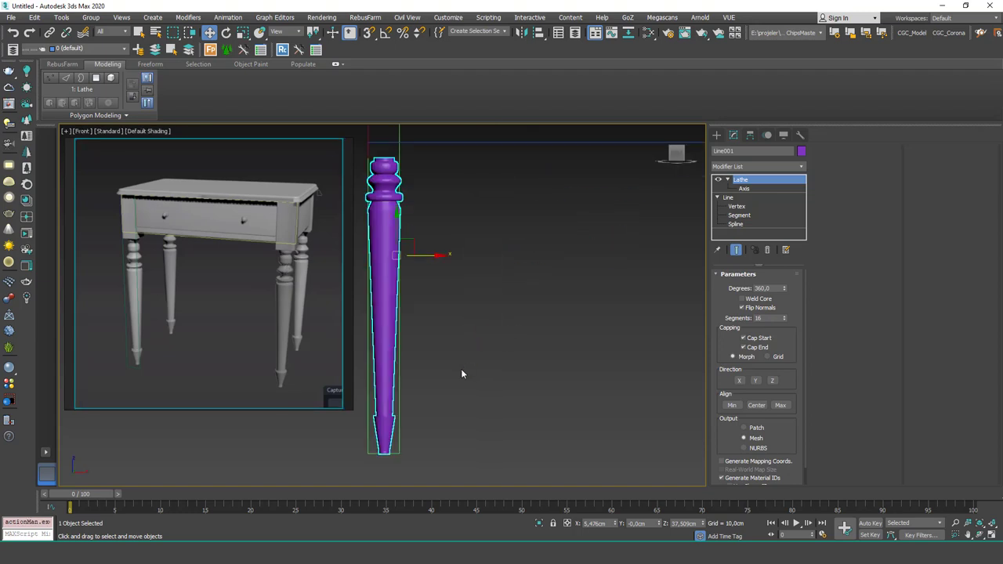
scroll(423, 357, up, 2)
middle_drag(416, 382, 507, 305)
scroll(475, 413, up, 4)
middle_drag(473, 374, 517, 334)
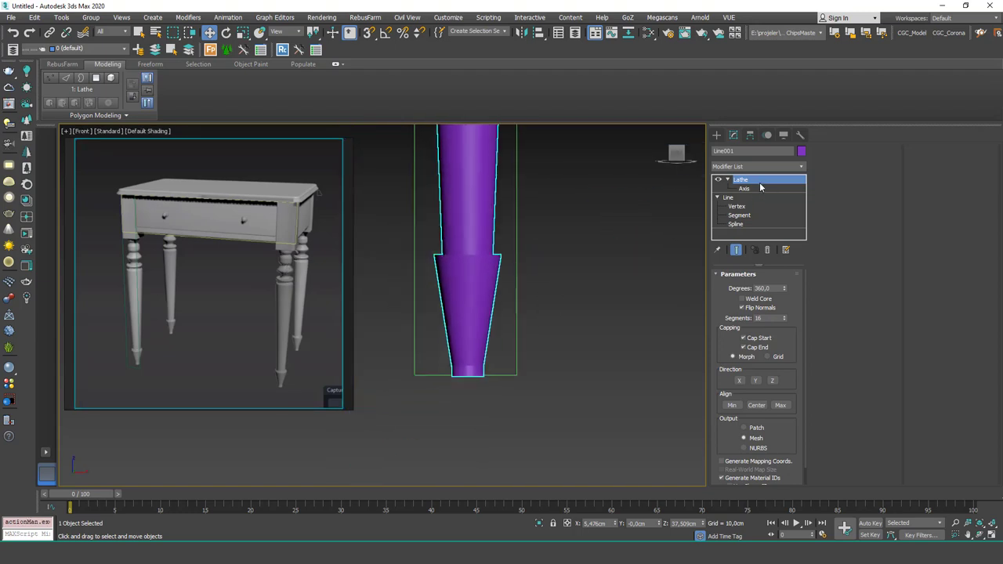
click(746, 208)
key(1)
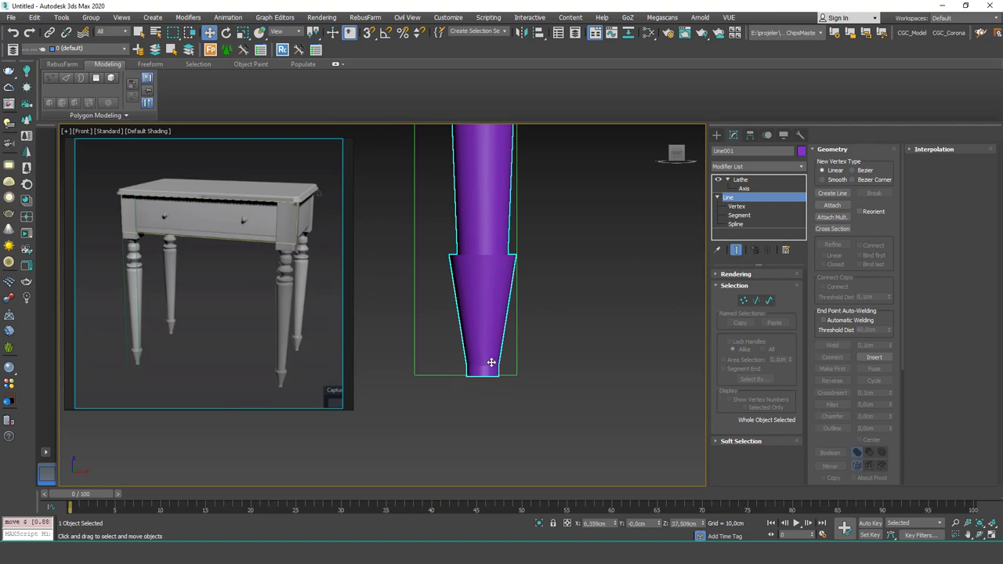
click(766, 207)
drag(488, 347, 470, 387)
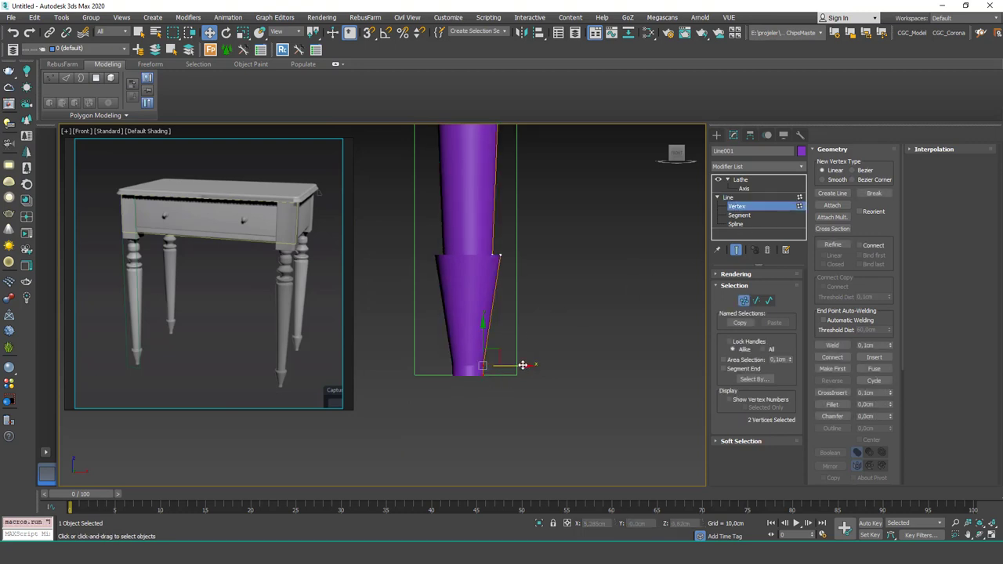
drag(523, 366, 518, 366)
Step: Pick the vertices where the shaft meets the foot, then return to the Lathe level and review the whole leg
click(499, 256)
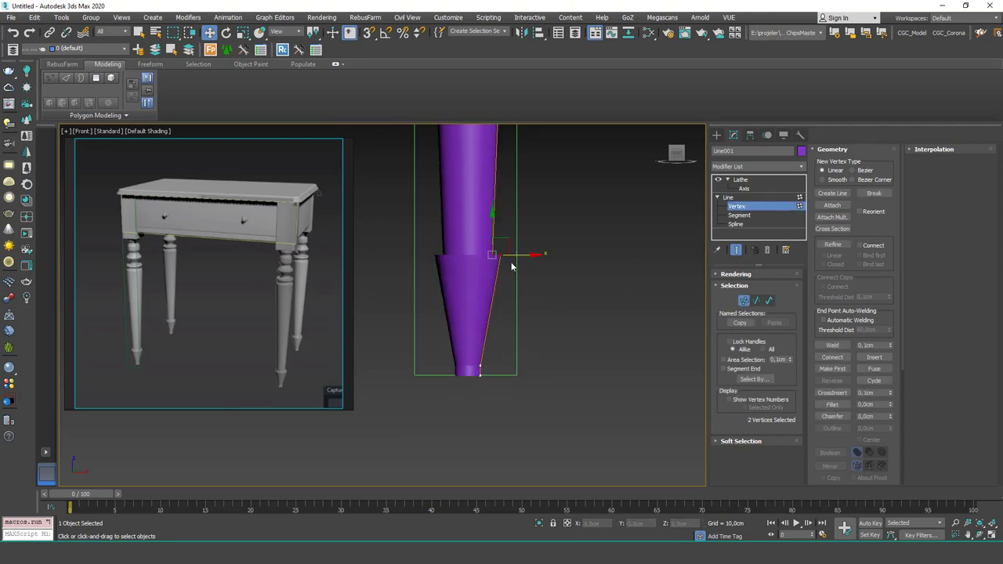
scroll(493, 275, down, 6)
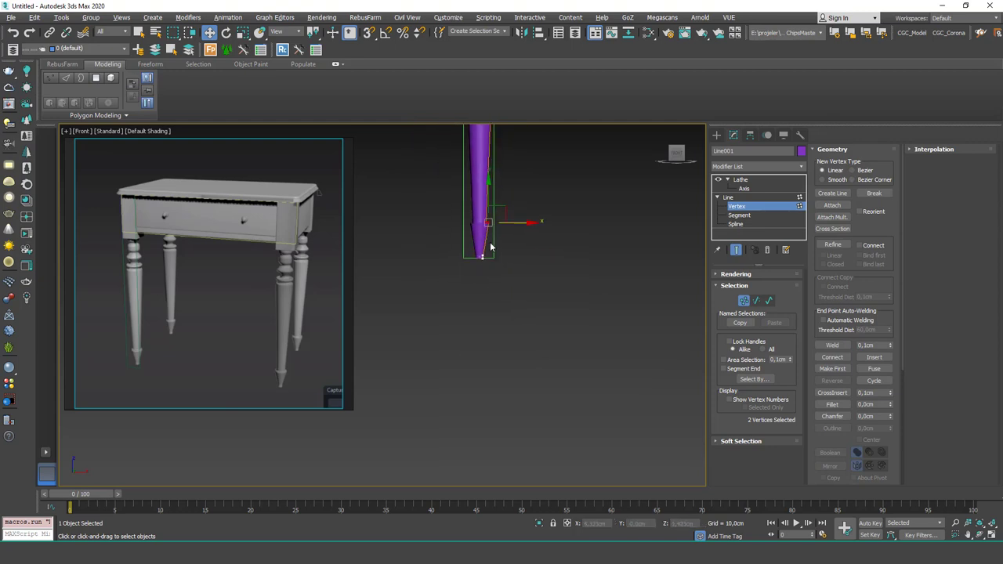
scroll(481, 287, up, 5)
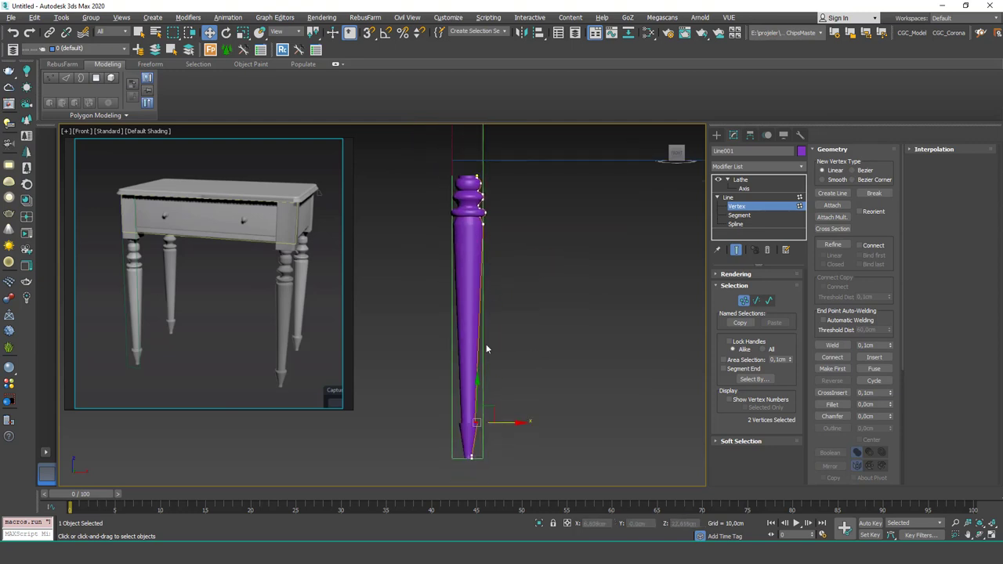
click(740, 179)
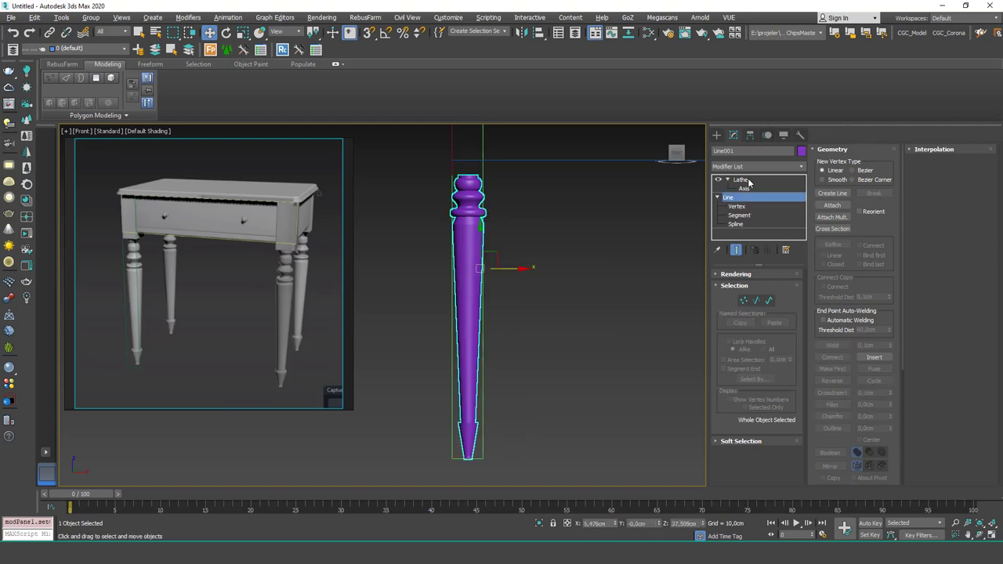
scroll(463, 324, down, 3)
middle_drag(459, 264, 470, 269)
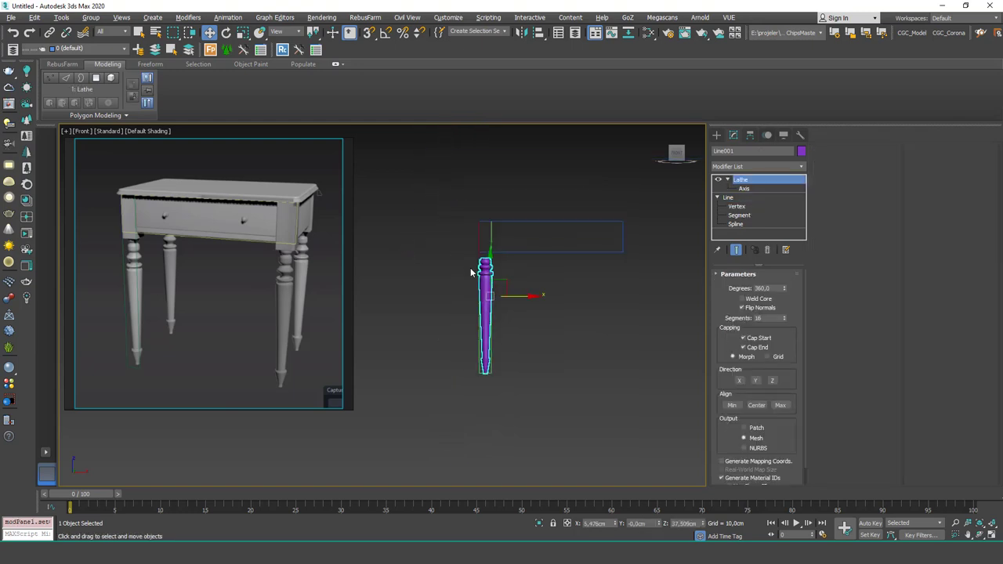
Step: Create a box about 18.04 cm long and 5.79 cm wide directly above the turned leg in the front view
scroll(460, 222, up, 5)
scroll(460, 222, up, 1)
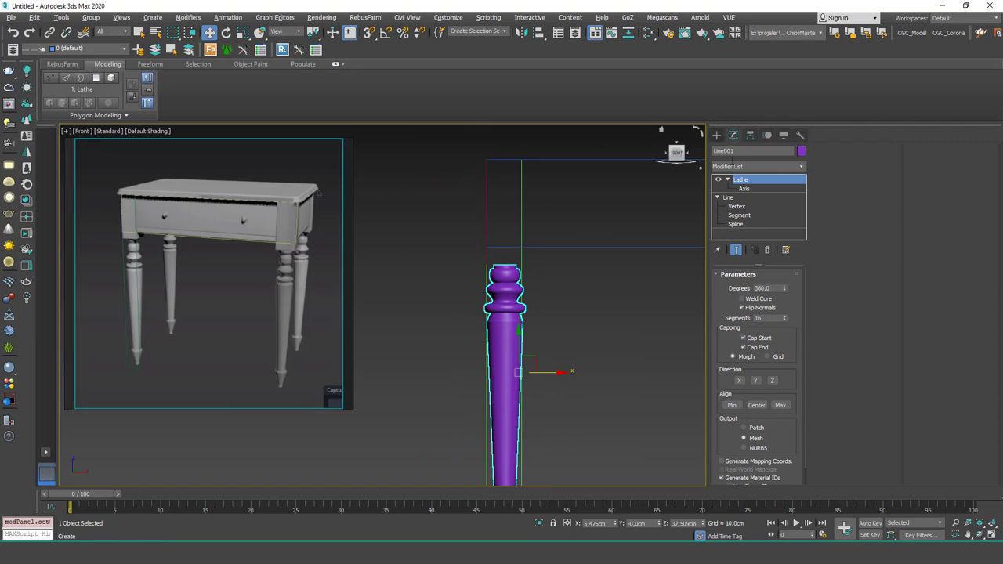
click(716, 135)
click(716, 150)
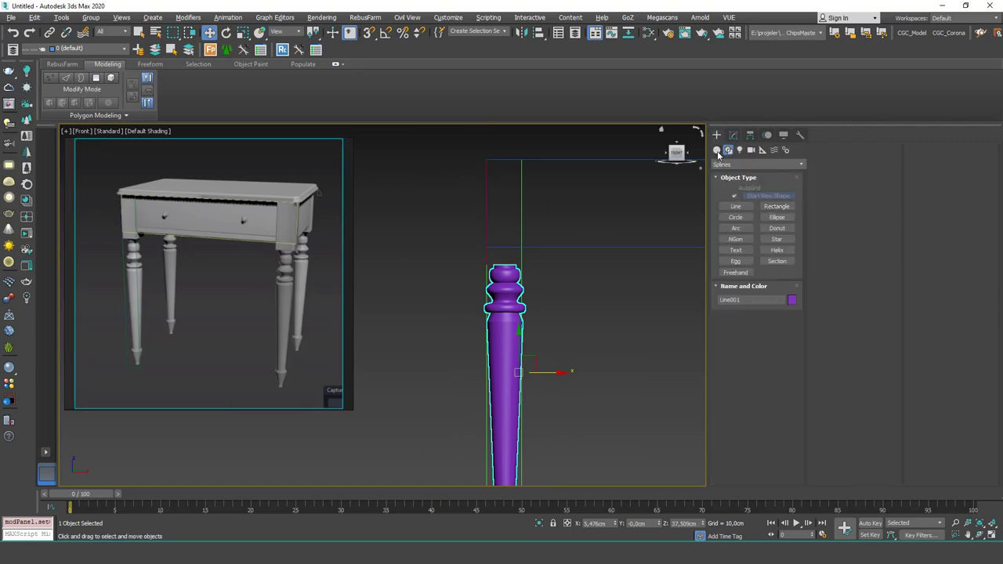
click(734, 198)
drag(486, 159, 521, 266)
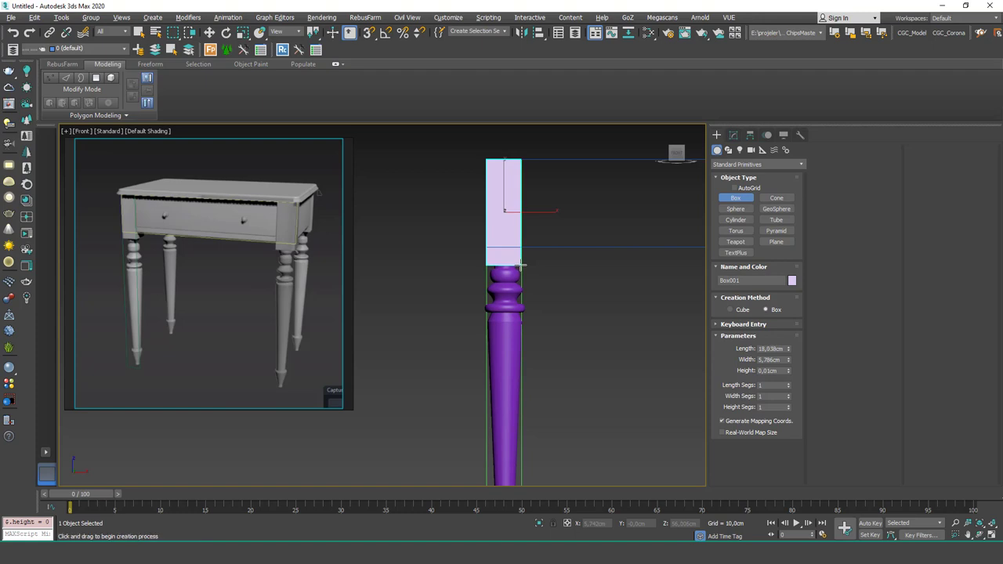
click(527, 212)
right_click(553, 199)
alt+middle_drag(553, 199, 521, 259)
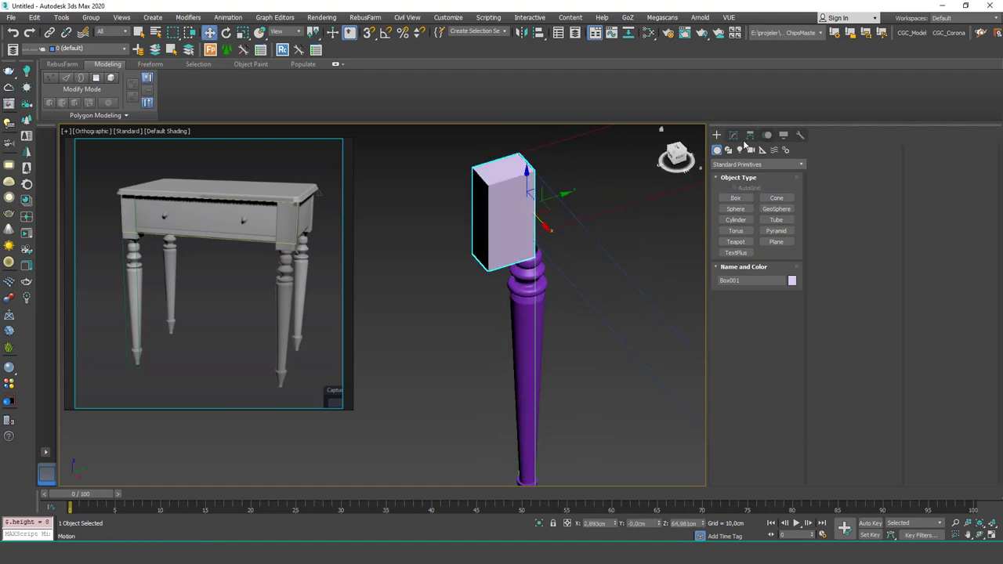
Step: Set the box's length to 18 cm and its width and height to 5 cm
click(733, 135)
drag(789, 312, 789, 331)
click(774, 298)
text(1,786cm)
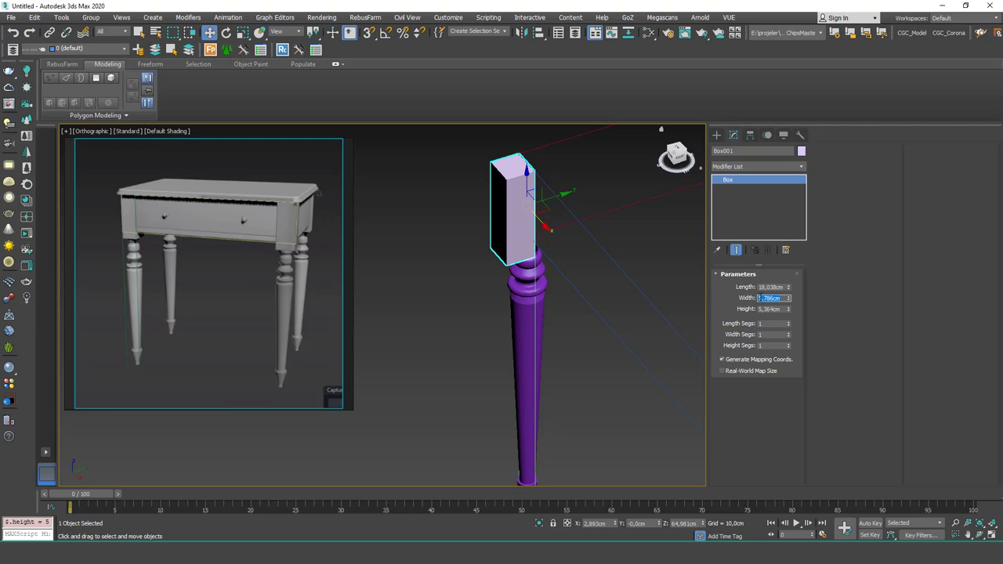
key(Tab)
text(5)
key(Tab)
click(783, 286)
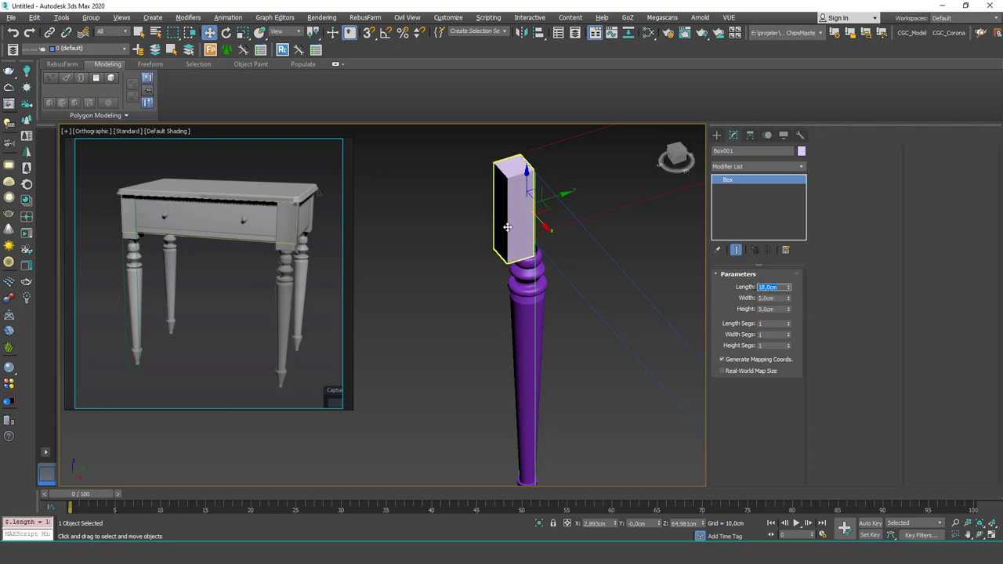
Step: Align the box to the turned leg center to center on X and Y, leaving the Z position unaligned
mouse_move(506, 224)
alt+middle_down()
mouse_move(538, 206)
mouse_move(516, 220)
alt+middle_up()
key(alt+a)
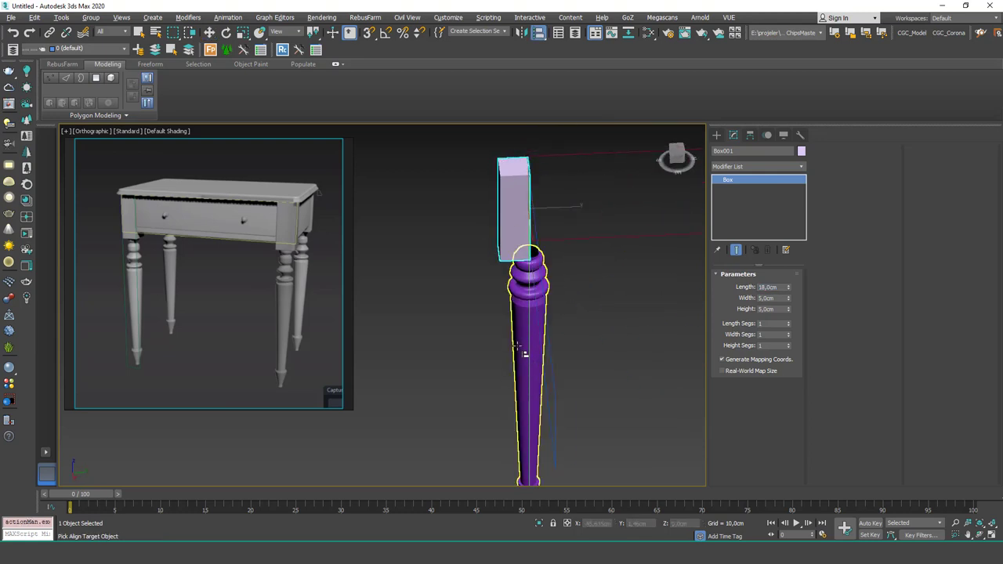
click(525, 352)
drag(501, 175, 671, 102)
click(689, 137)
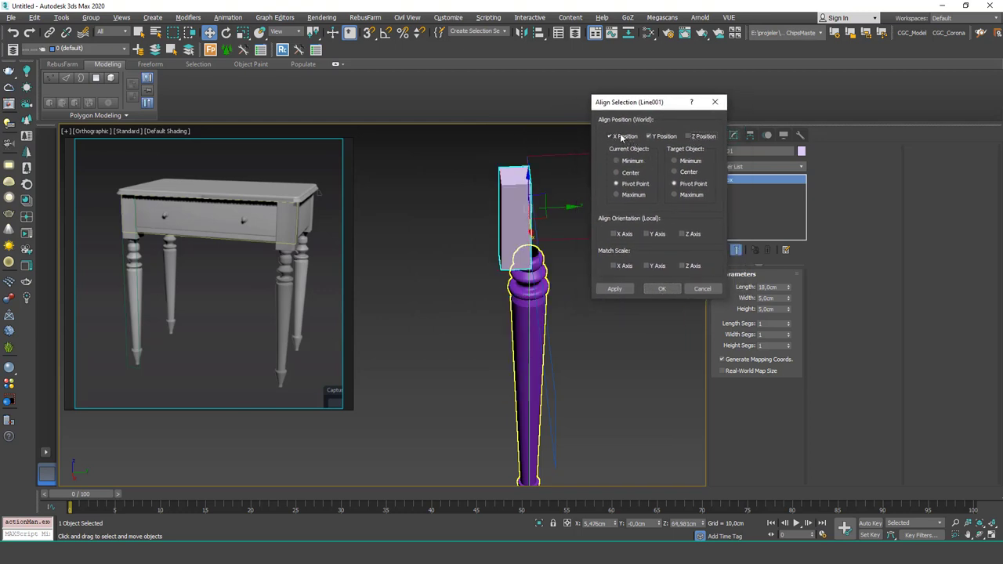
click(616, 172)
click(675, 172)
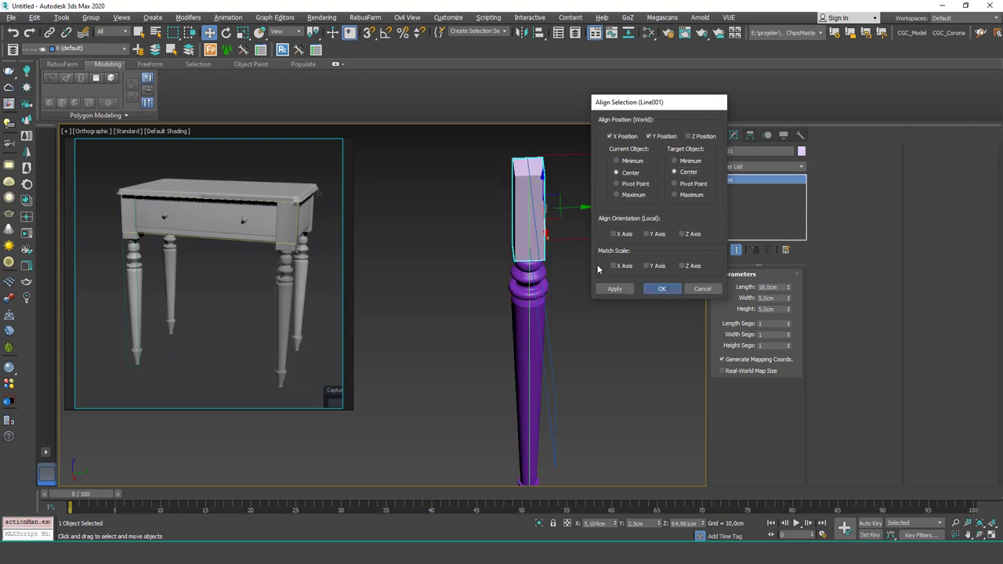
click(661, 288)
alt+middle_drag(509, 233, 469, 215)
scroll(536, 261, down, 5)
ctrl+click(527, 265)
scroll(474, 224, down, 3)
middle_drag(509, 272, 510, 300)
click(527, 306)
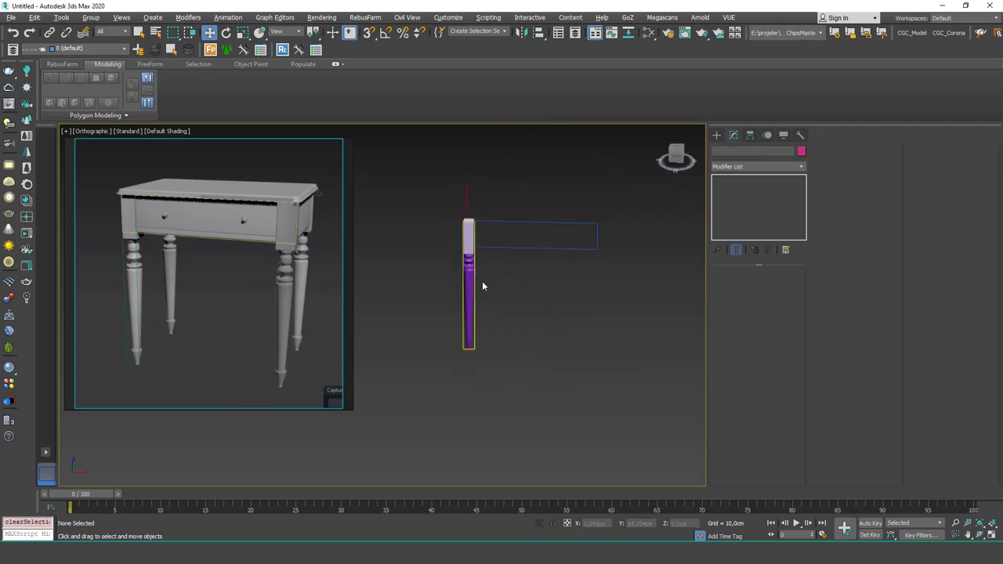
Step: Select the box and the turned leg together and apply a shared Symmetry modifier
click(468, 228)
key(q)
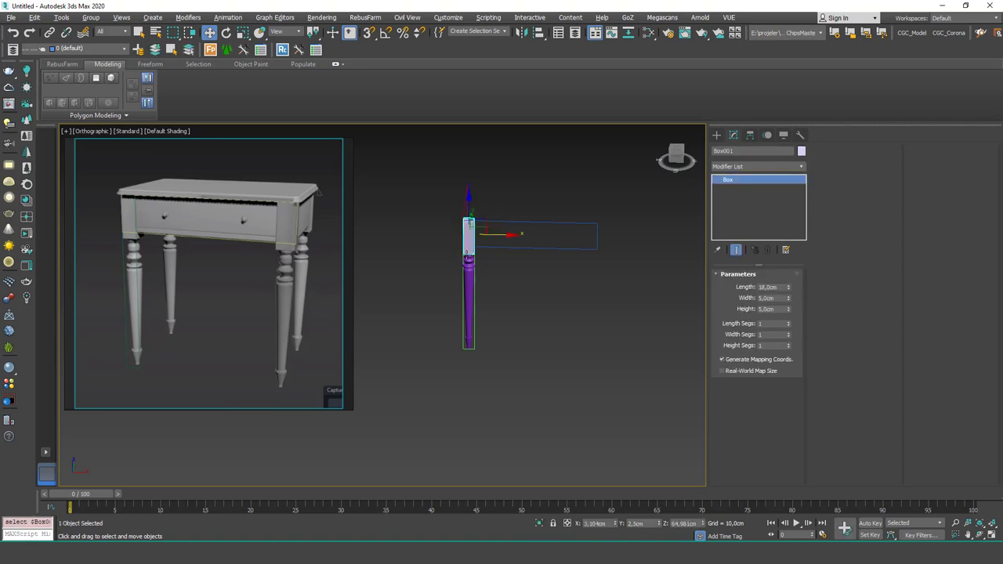
ctrl+click(467, 298)
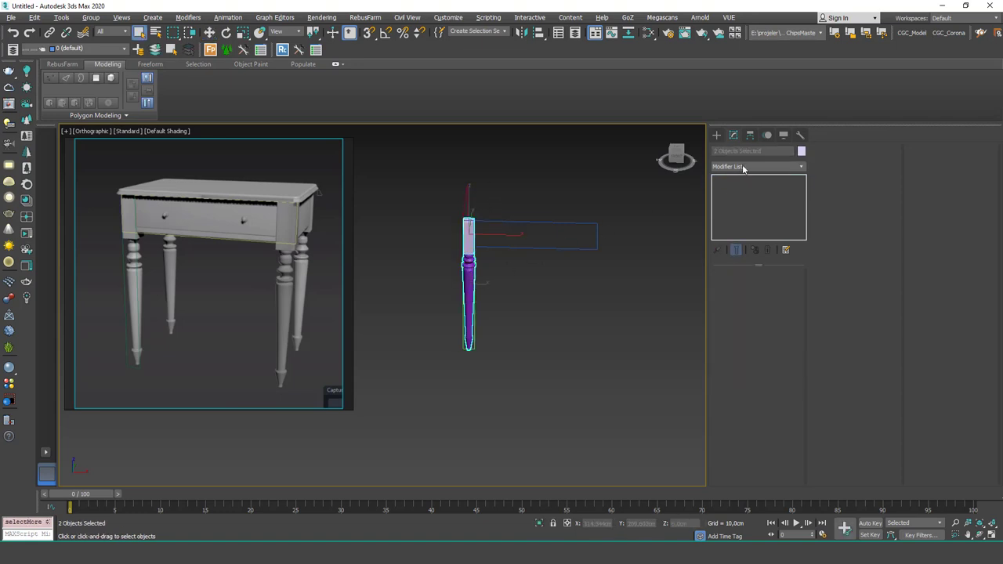
click(736, 167)
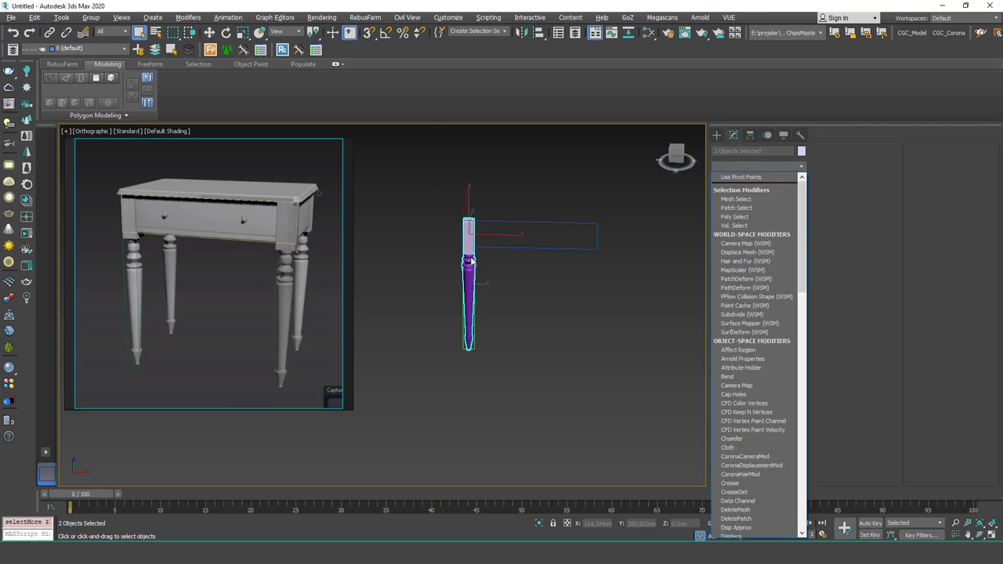
click(750, 168)
click(750, 168)
text(sy)
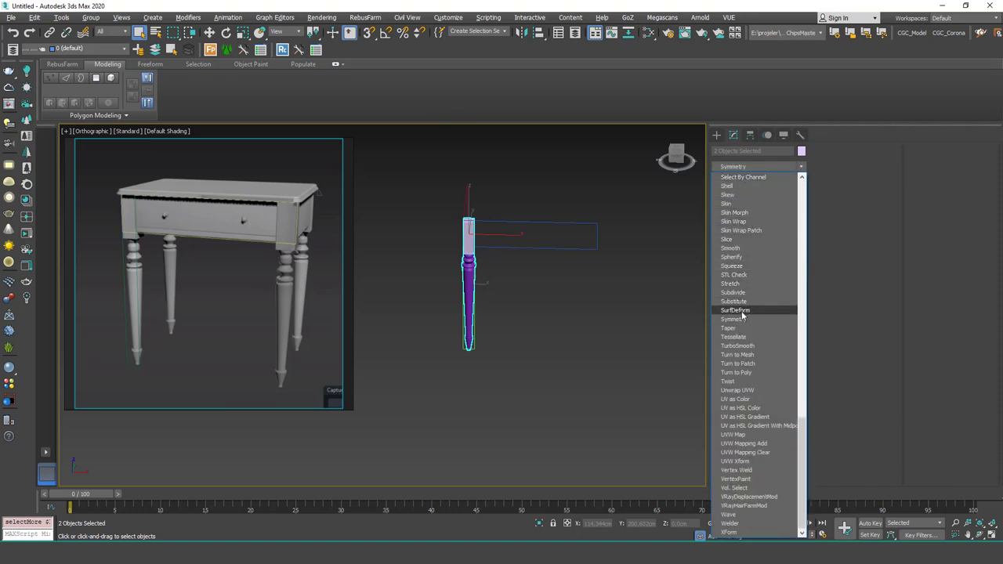
click(733, 319)
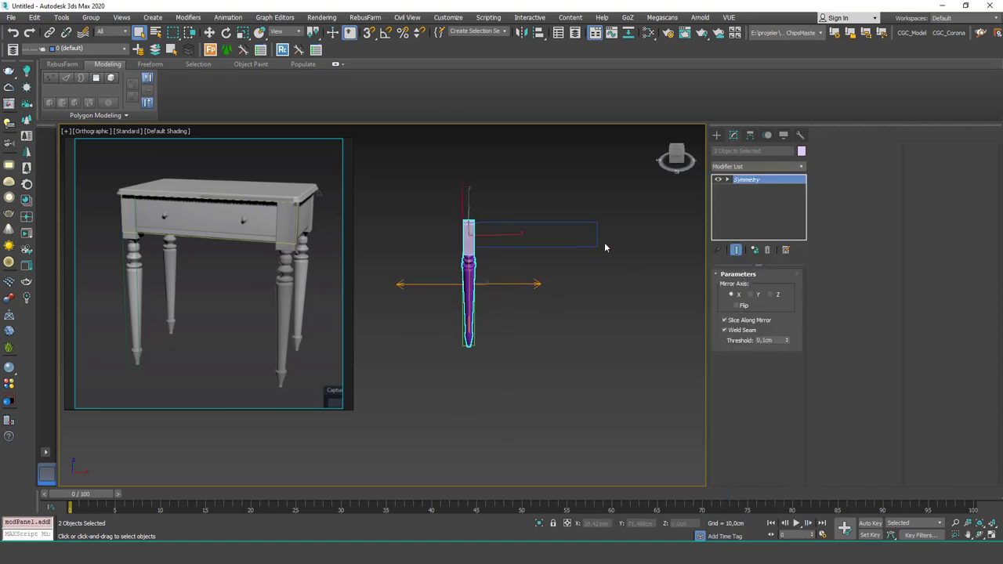
Step: Move the Symmetry's Mirror along X to about 35.4 cm, between the rectangle's ends, and flip it to produce the second leg
click(726, 180)
click(749, 189)
middle_drag(520, 312, 525, 317)
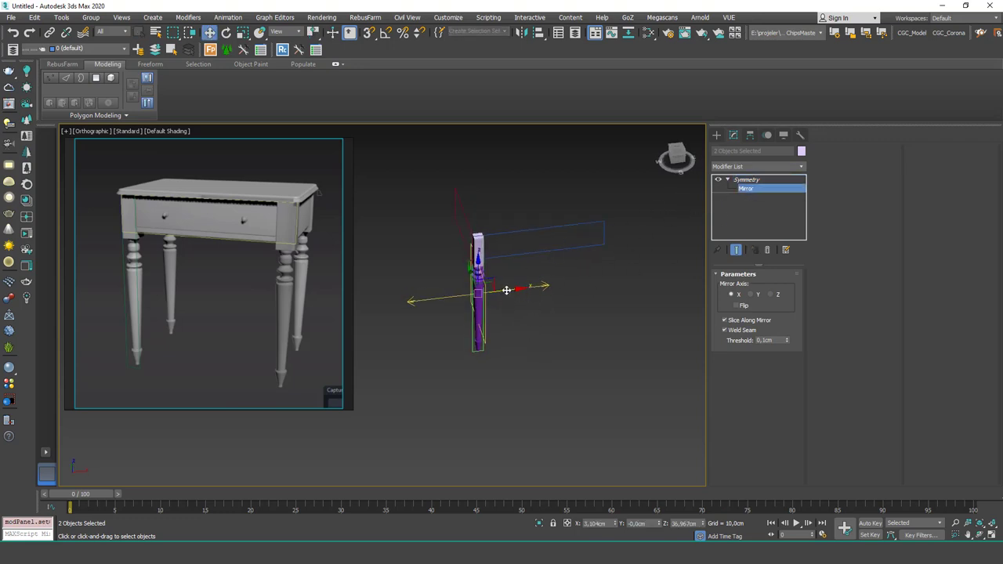
drag(507, 291, 532, 288)
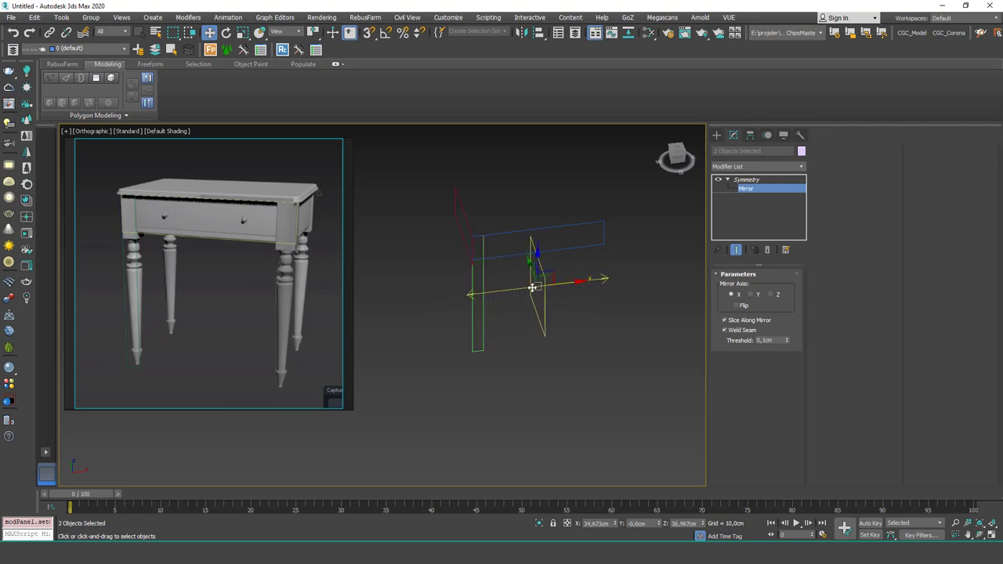
click(740, 306)
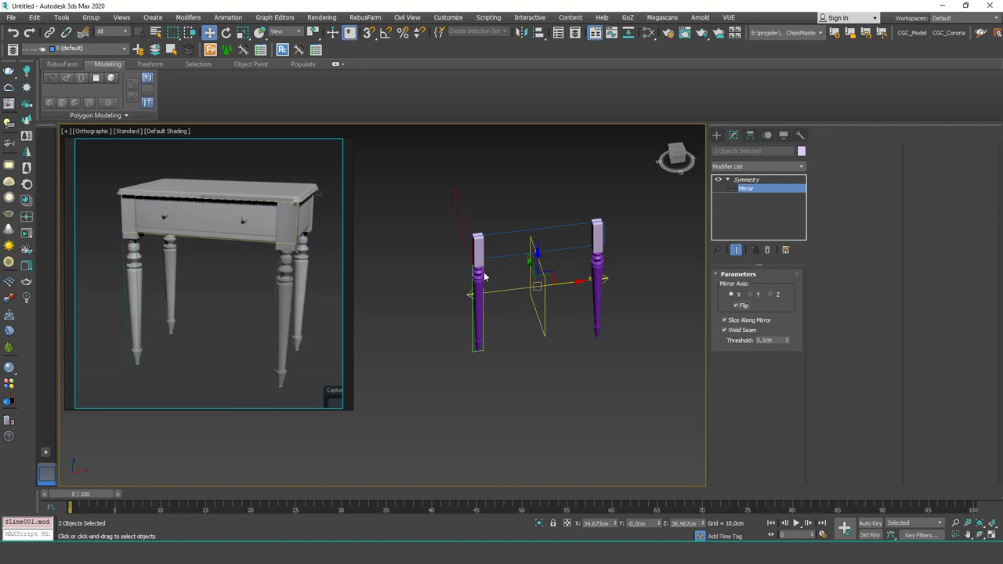
alt+middle_drag(563, 259, 535, 256)
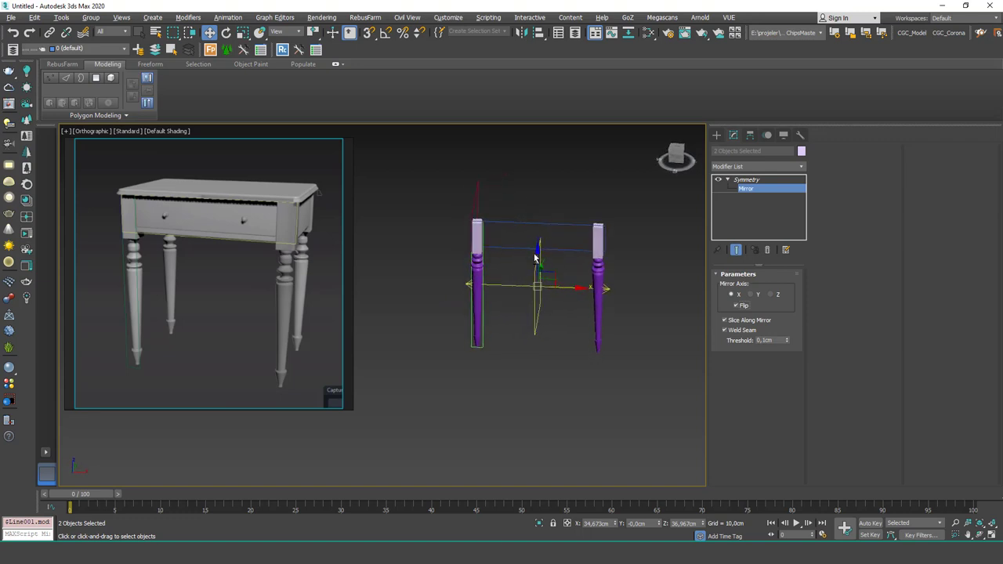
mouse_move(569, 288)
mouse_down()
mouse_move(548, 287)
mouse_move(586, 287)
mouse_move(561, 289)
mouse_up()
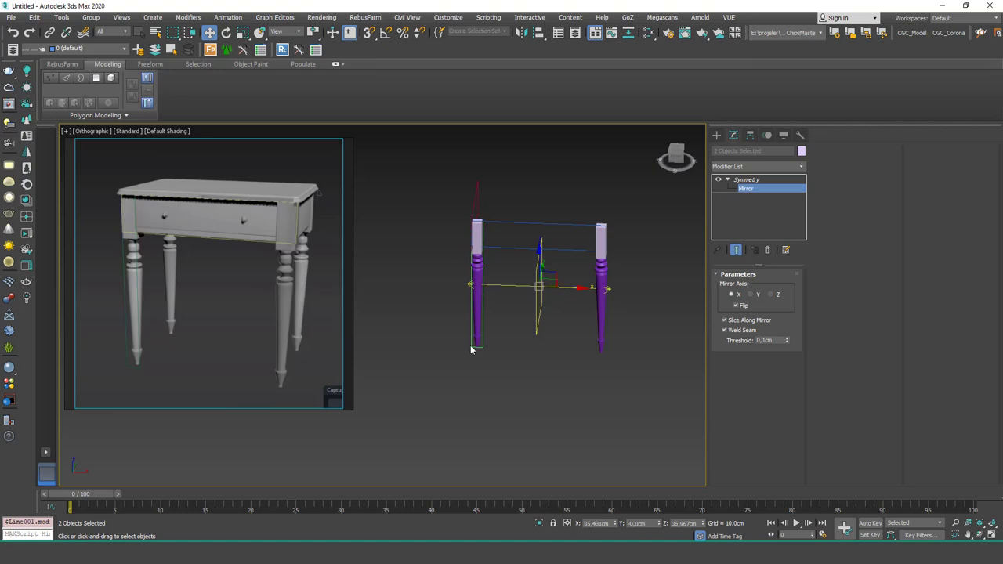
Step: Turn on 3D snapping and snap the Symmetry mirror to the midpoint of the apron rectangle's lower edge, at X 35 cm, Z 59 cm
middle_drag(483, 344, 480, 262)
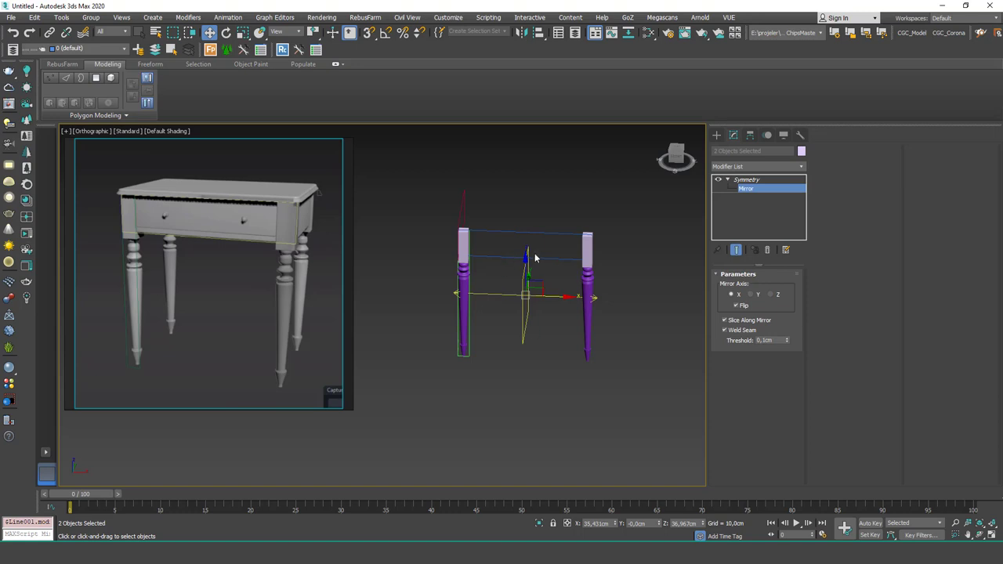
alt+middle_drag(515, 306, 524, 270)
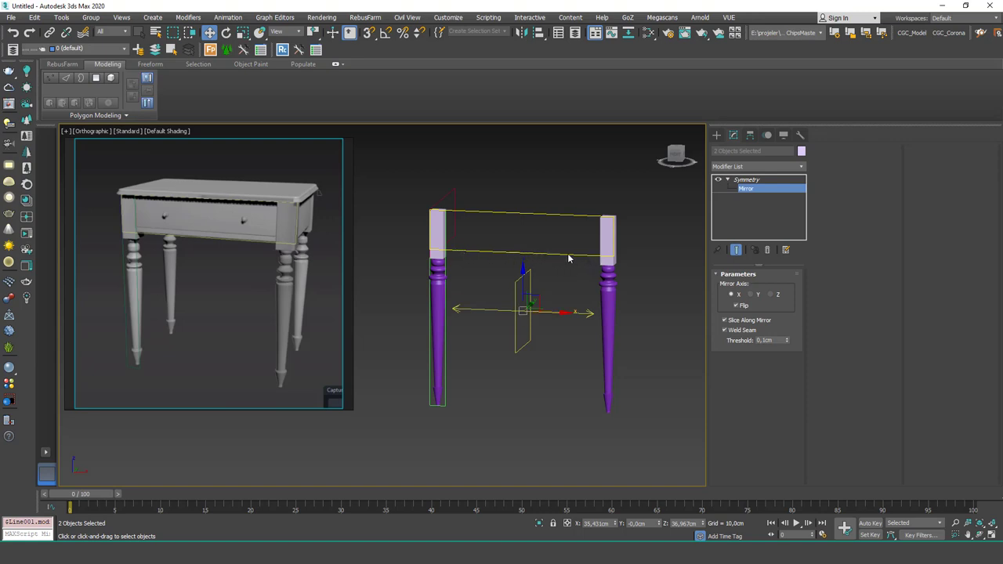
right_click(368, 34)
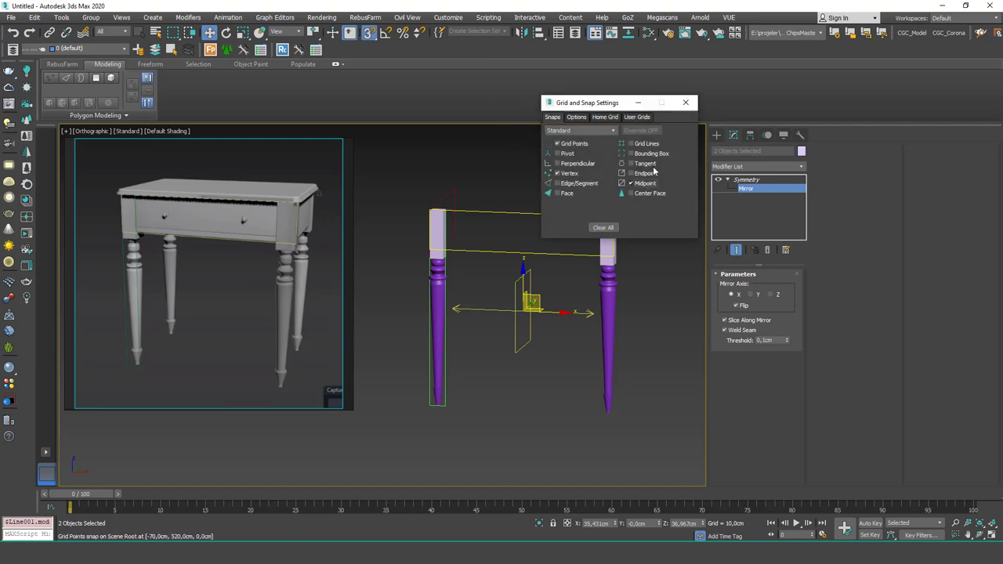
click(685, 102)
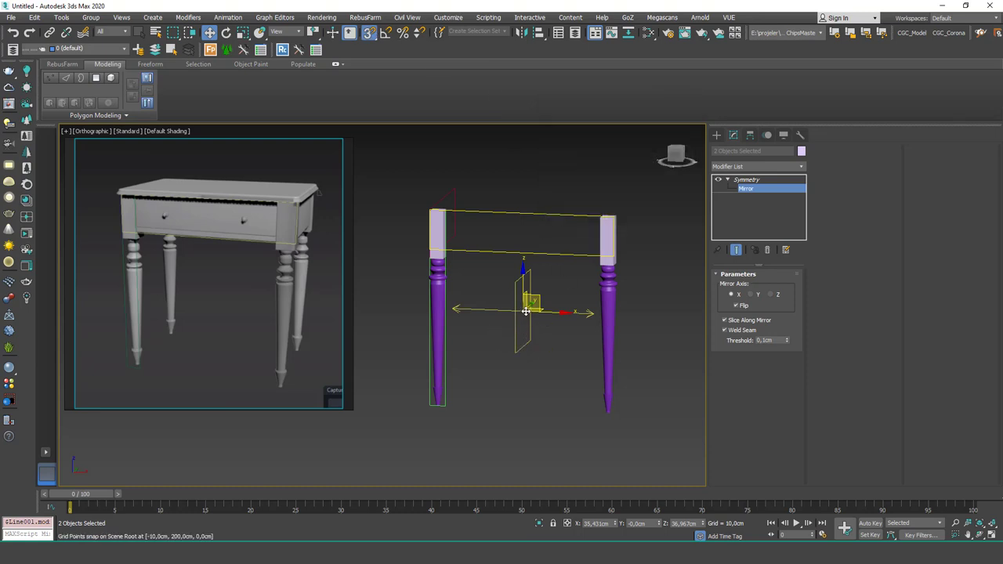
drag(526, 311, 530, 249)
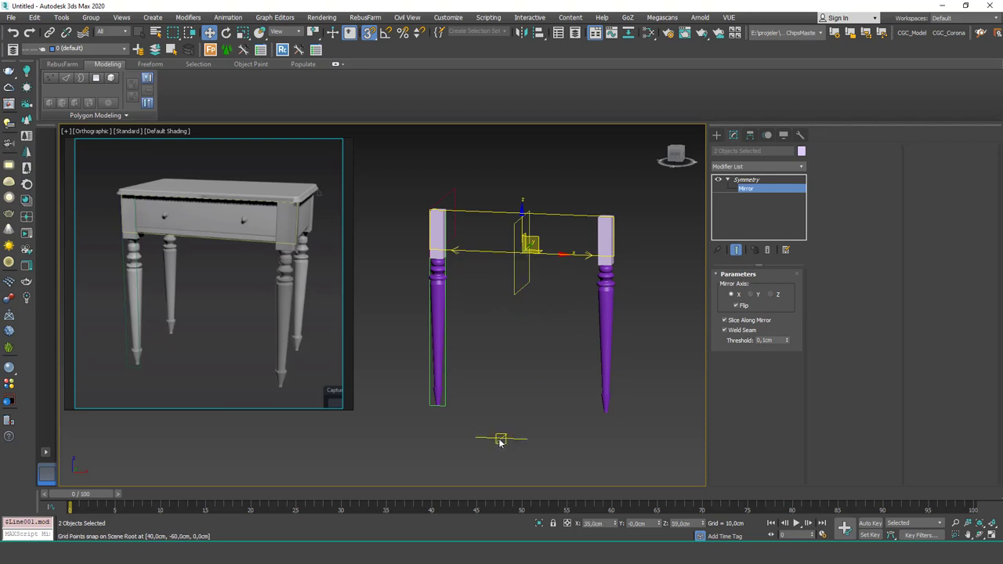
alt+middle_drag(494, 327, 529, 304)
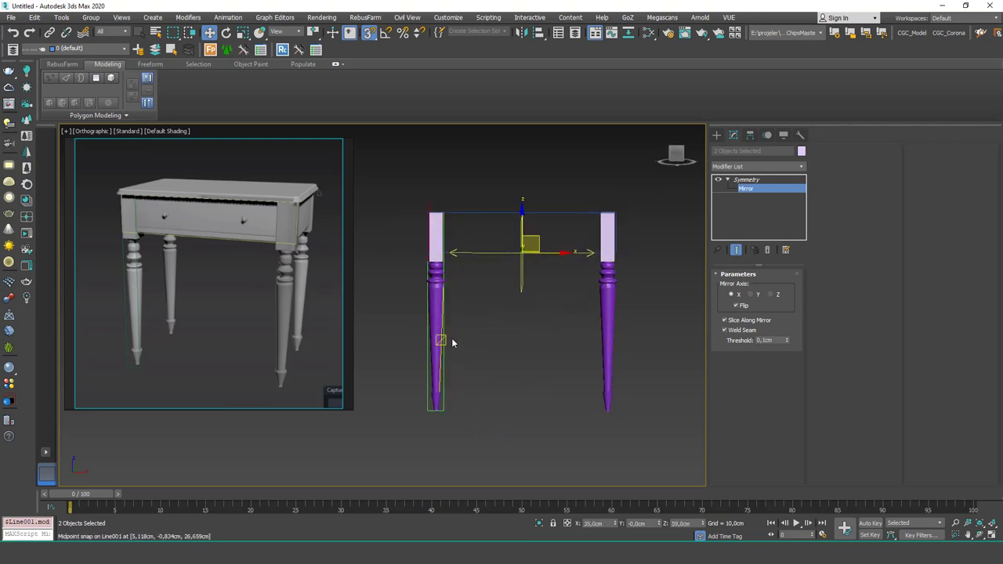
Step: Add a second Symmetry modifier to the turned leg and block, with Y as its mirror axis
alt+middle_drag(452, 342, 526, 339)
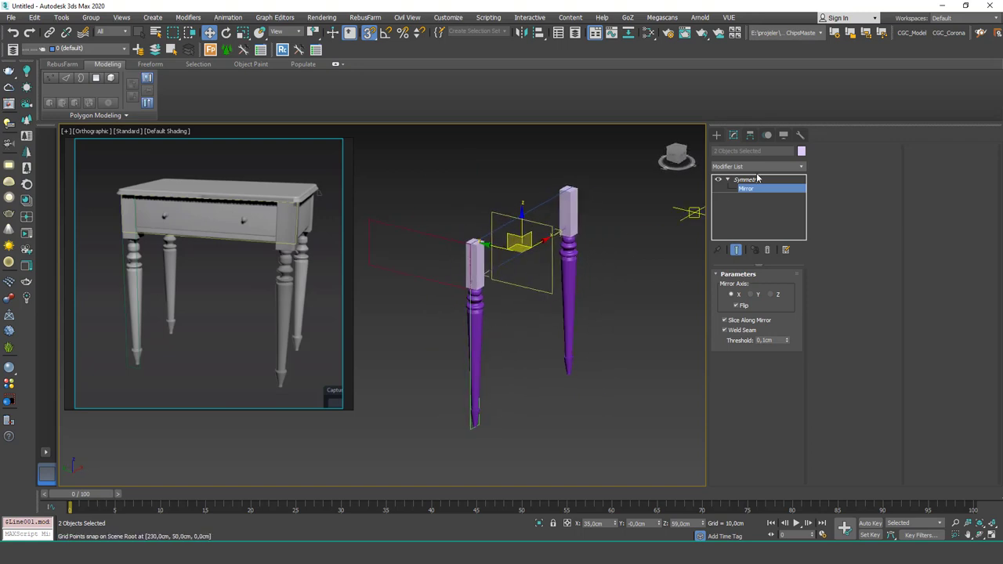
click(745, 179)
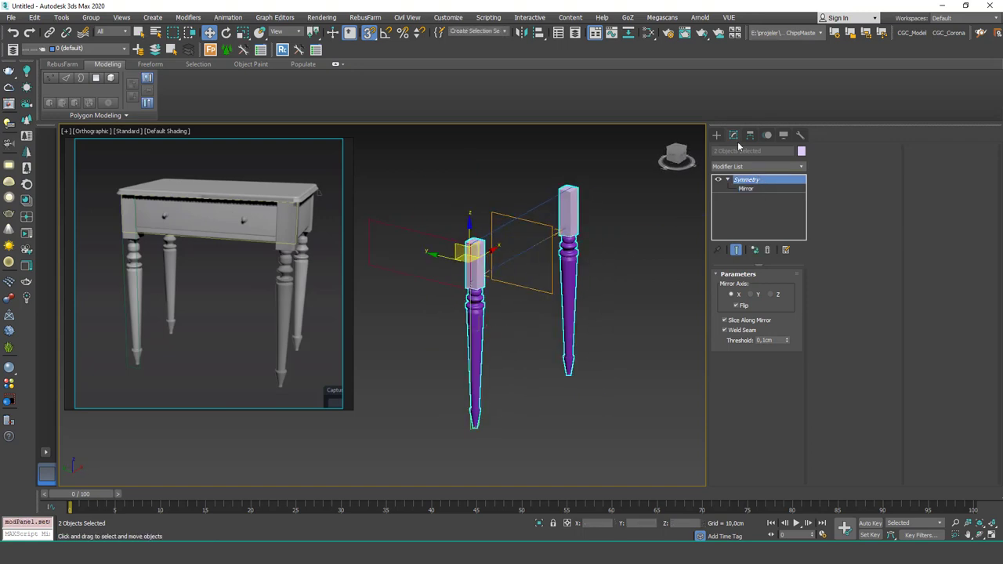
click(737, 166)
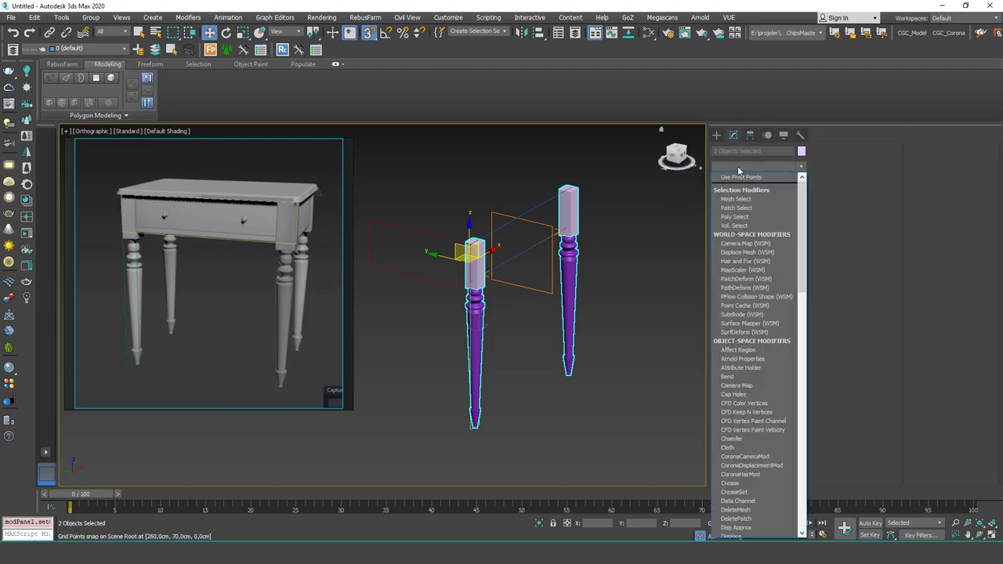
text(sy)
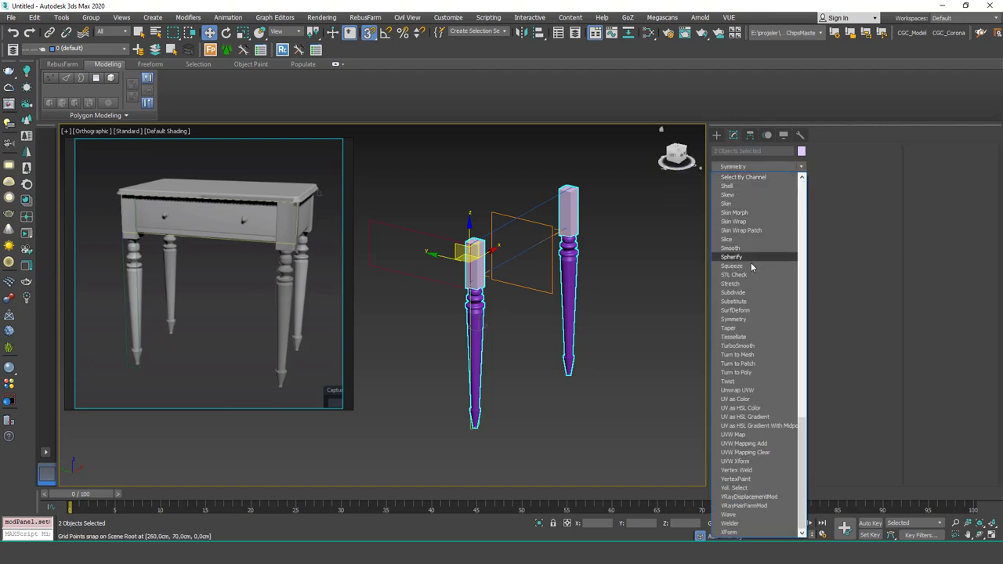
click(739, 320)
mouse_move(465, 297)
alt+middle_down()
mouse_move(427, 307)
mouse_move(453, 313)
alt+middle_up()
drag(452, 311, 506, 314)
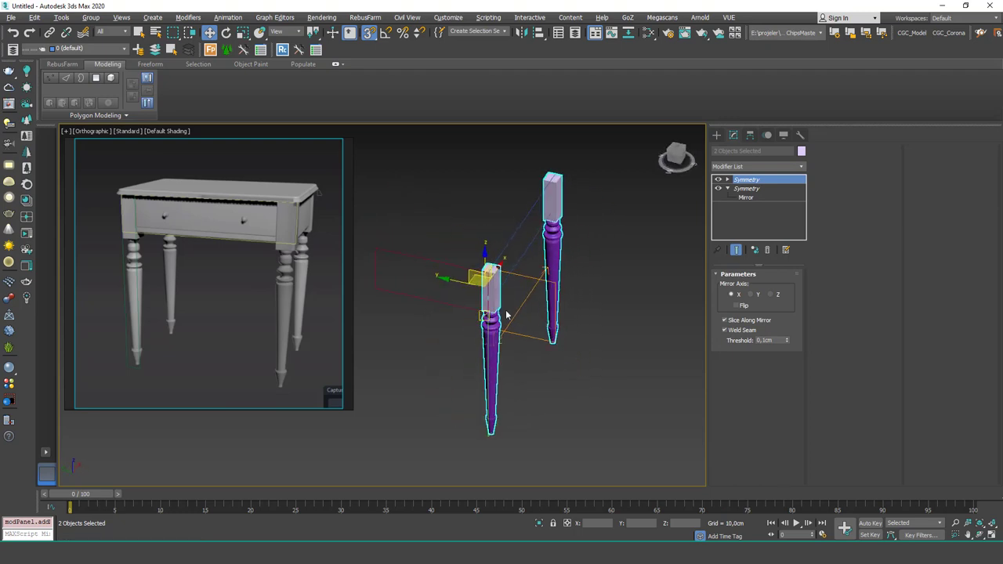
click(753, 297)
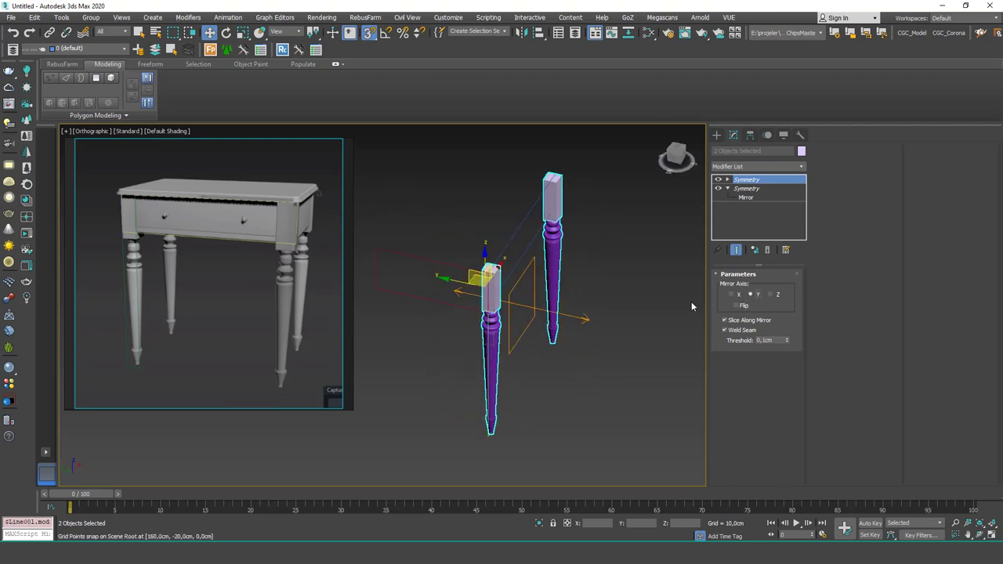
alt+middle_drag(533, 321, 509, 300)
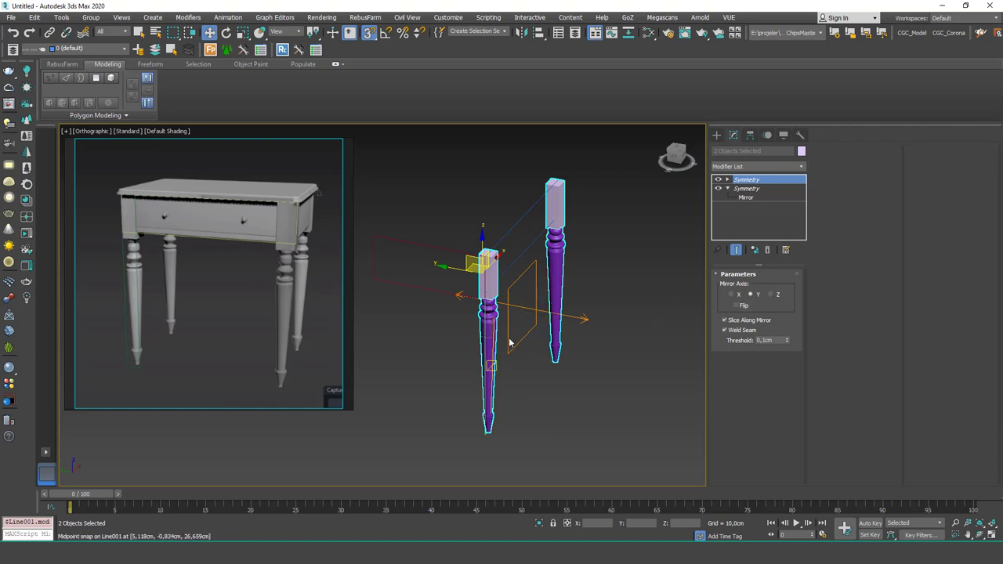
Step: Move the second Symmetry's Mirror along Y to about 19 cm and flip it to produce the other pair of legs
click(727, 180)
click(745, 188)
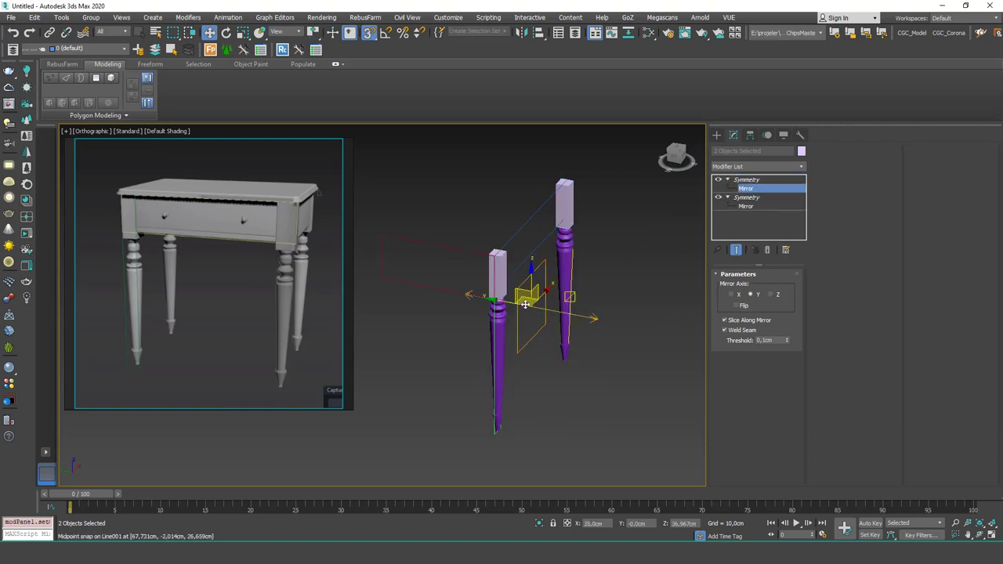
drag(525, 304, 459, 296)
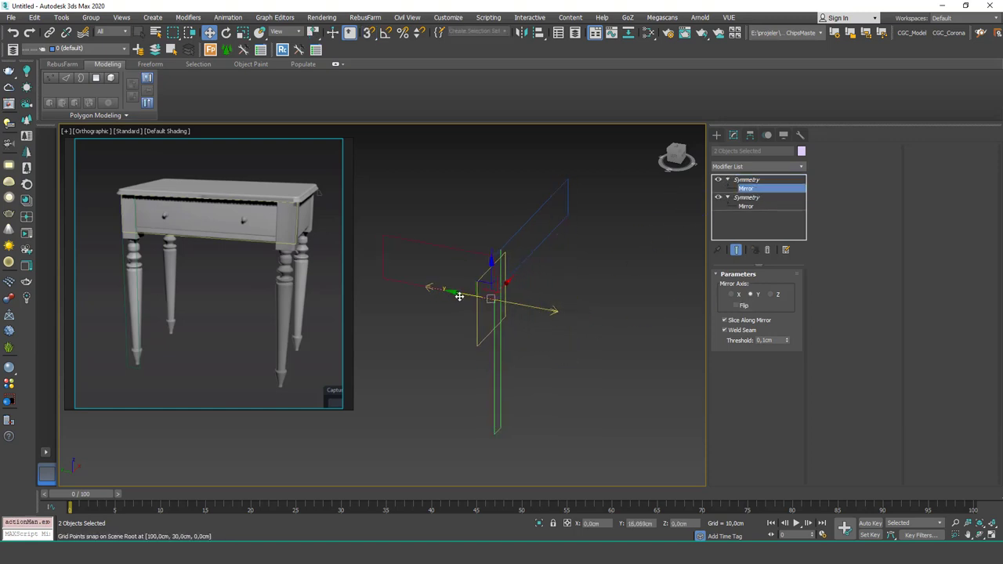
click(736, 305)
alt+middle_drag(431, 298, 589, 208)
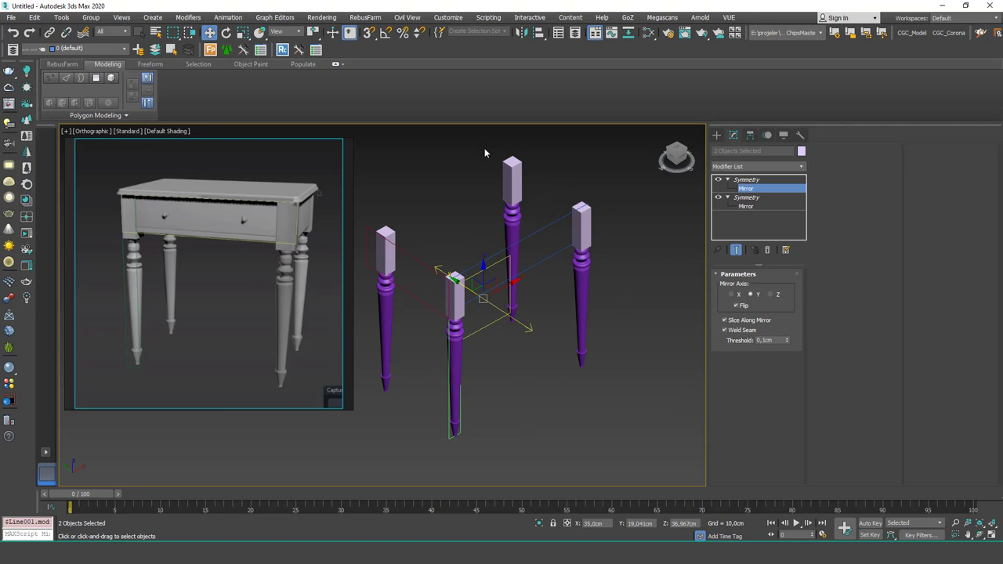
alt+middle_drag(484, 153, 459, 277)
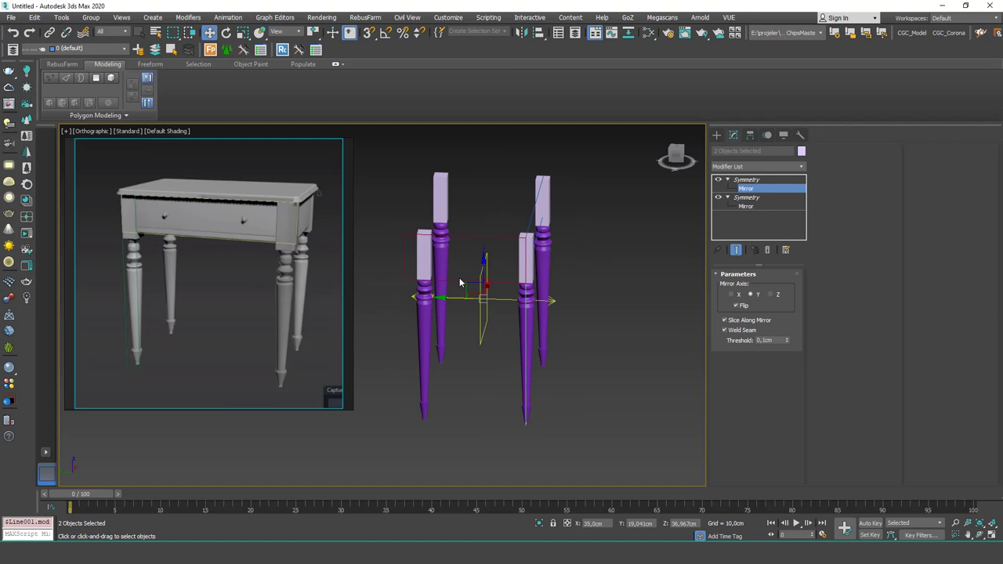
alt+middle_drag(477, 322, 473, 322)
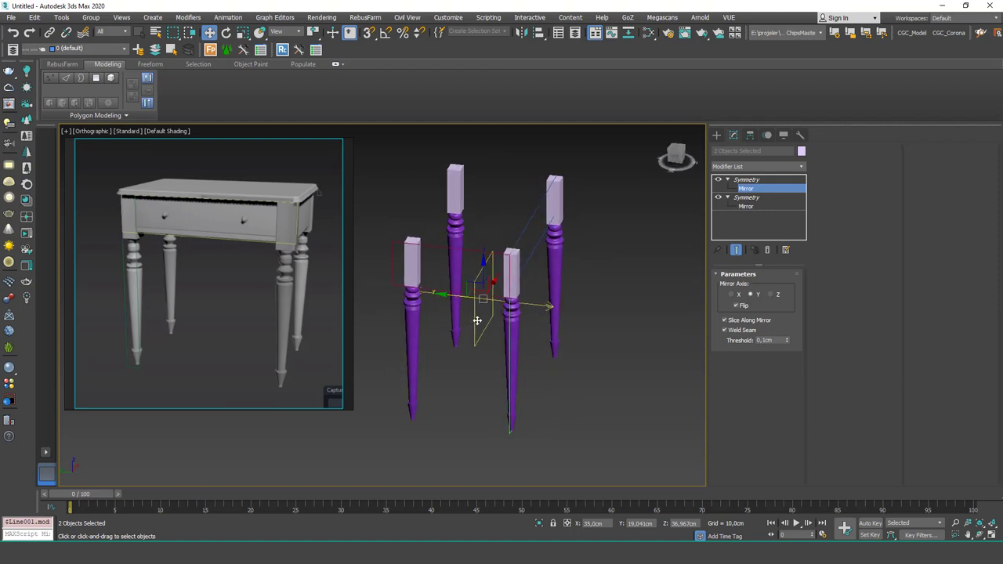
Step: Snap the second Symmetry mirror to the midpoint of the side apron rectangle at Y 17.5 cm, and deselect the legs in a perspective view
drag(486, 300, 460, 292)
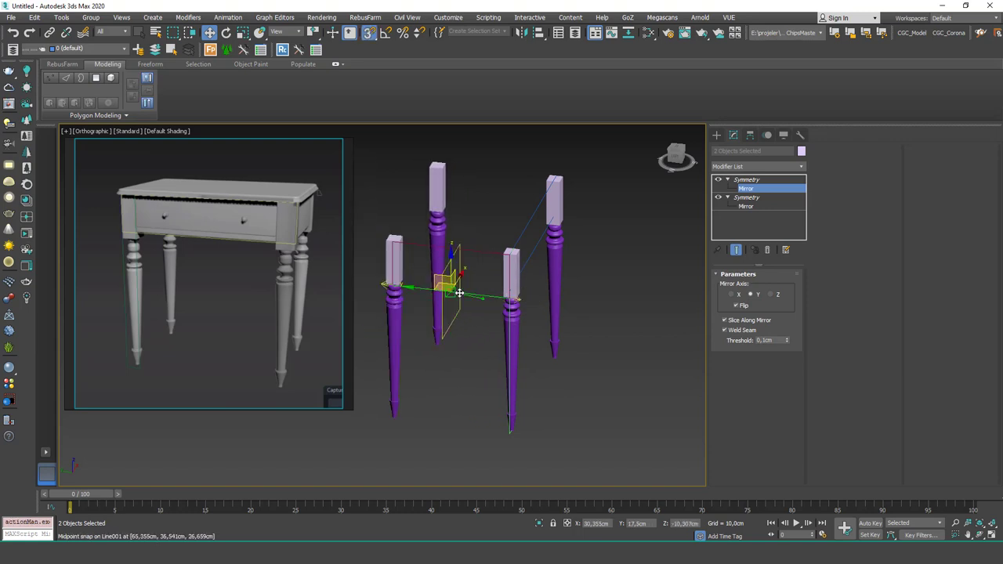
alt+middle_drag(459, 293, 439, 327)
click(753, 188)
alt+middle_drag(492, 308, 444, 258)
scroll(445, 262, up, 1)
key(s)
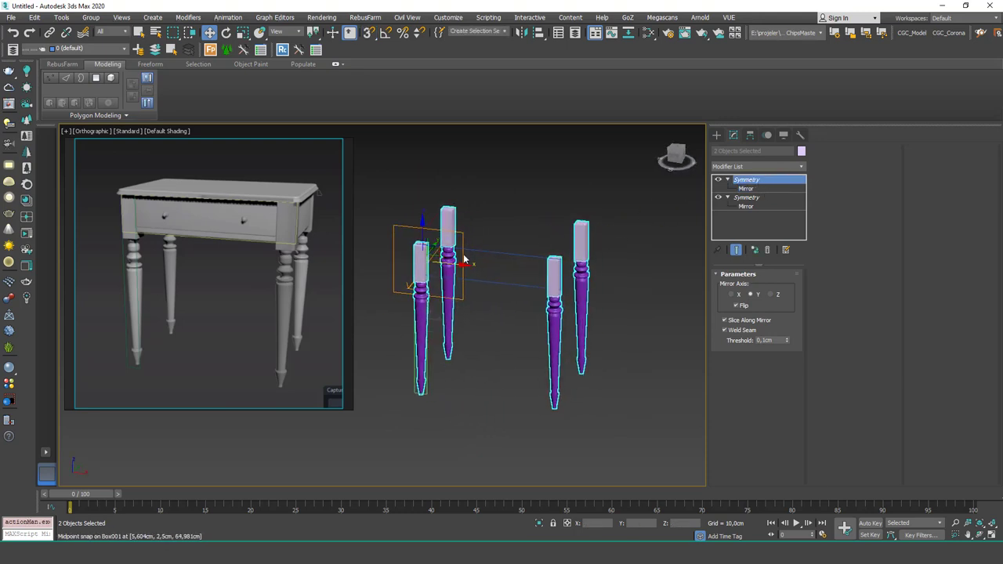
key(p)
key(z)
mouse_move(506, 266)
alt+middle_down()
mouse_move(492, 293)
mouse_move(518, 282)
mouse_move(491, 262)
alt+middle_up()
click(548, 344)
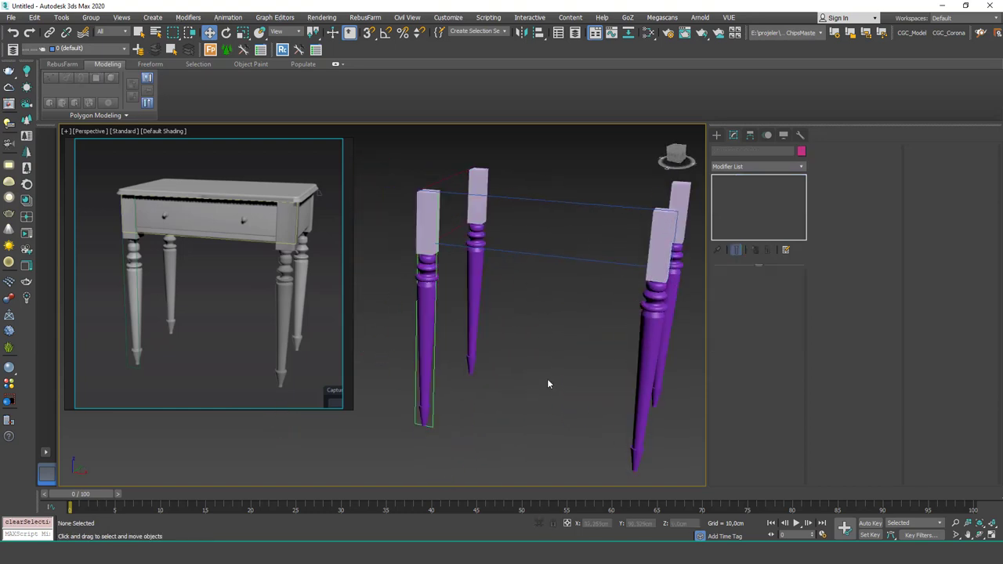
Step: Open the turned leg's base line at Vertex level in the front view, framing the rings below the block
click(421, 321)
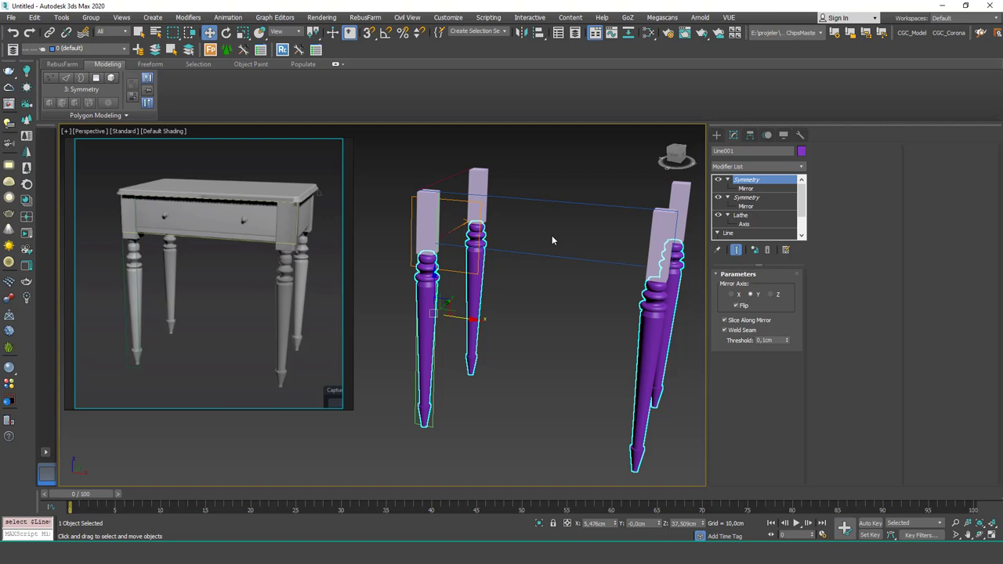
click(736, 234)
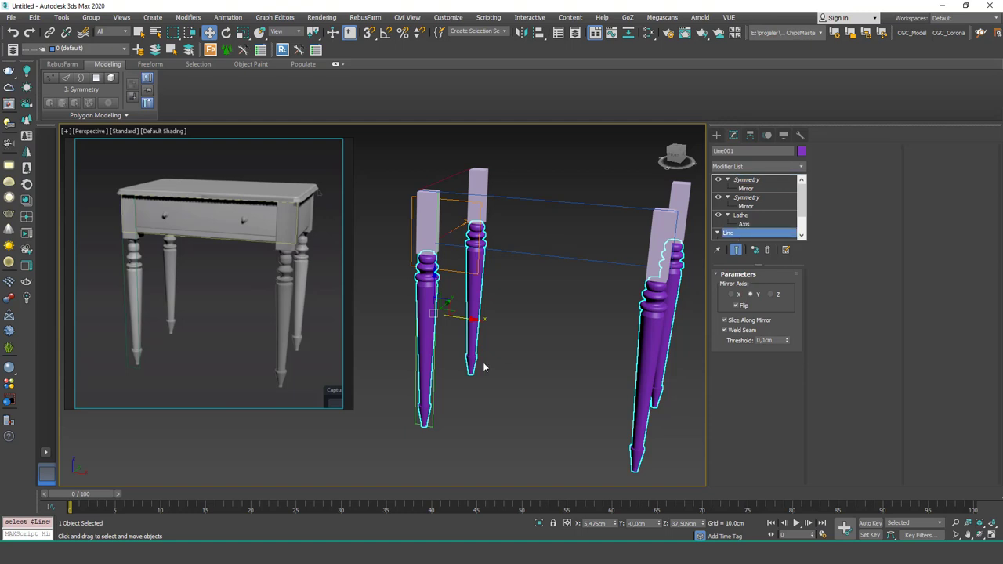
key(1)
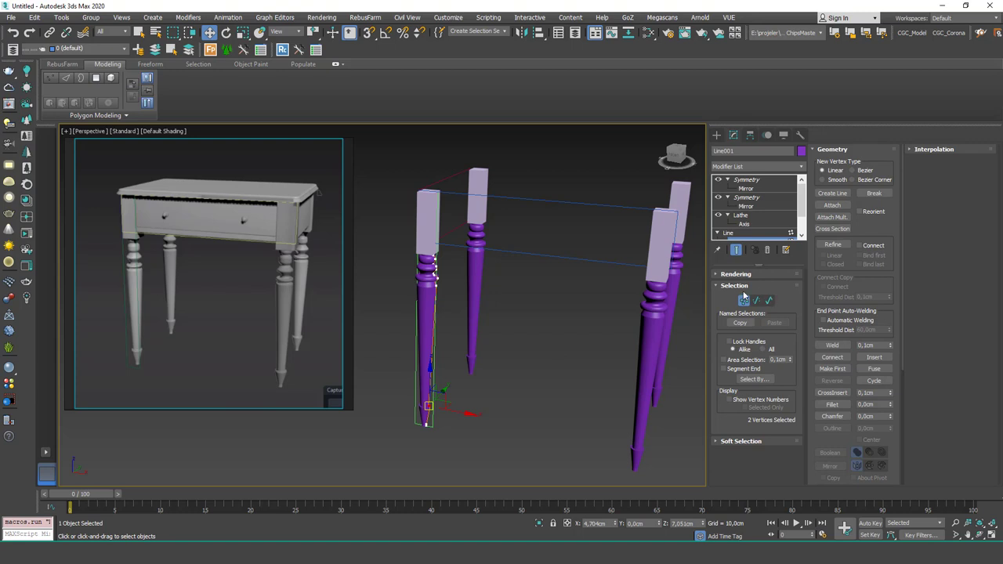
key(f)
middle_drag(417, 265, 549, 307)
middle_drag(451, 263, 528, 262)
scroll(426, 220, up, 5)
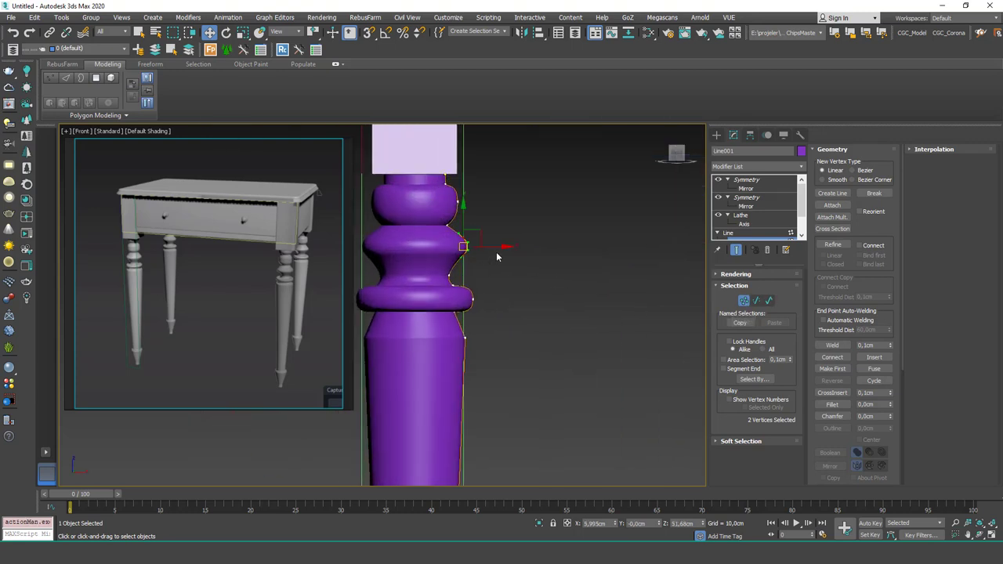
Step: Try moving the middle ring's two profile vertices outward to about X 16 cm, check the mirrored legs, and undo the move
drag(501, 246, 665, 251)
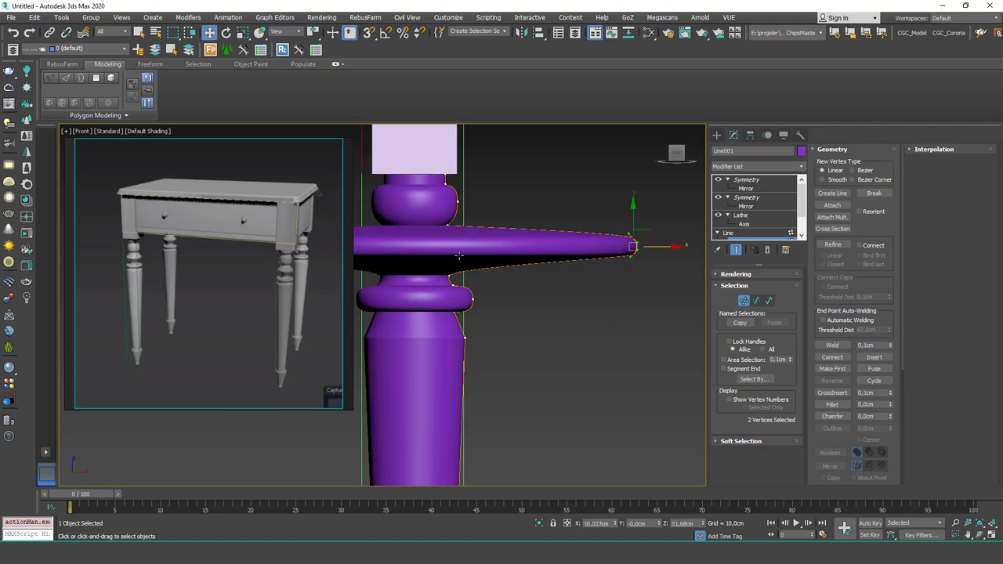
scroll(499, 268, down, 10)
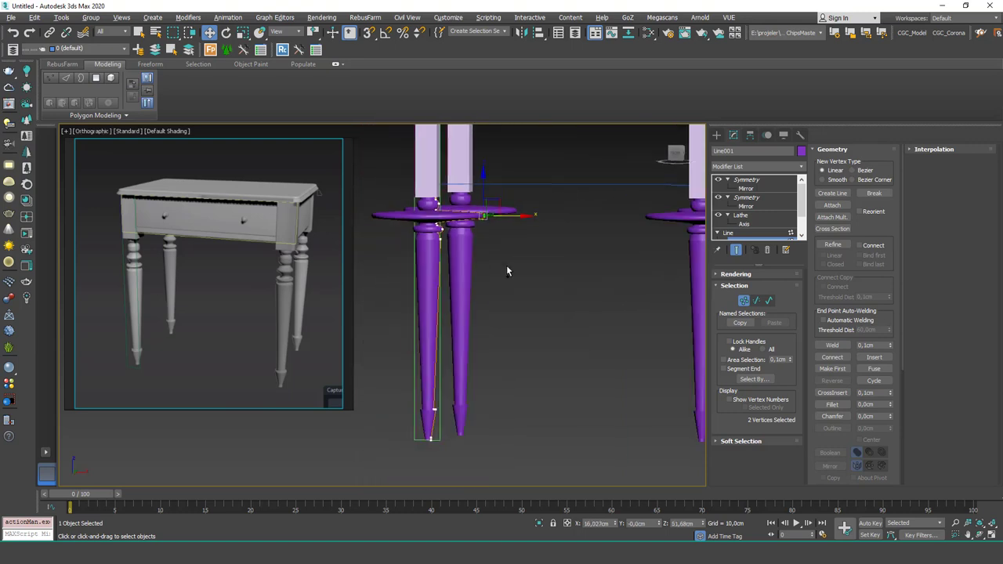
alt+middle_drag(506, 265, 571, 270)
scroll(552, 232, up, 3)
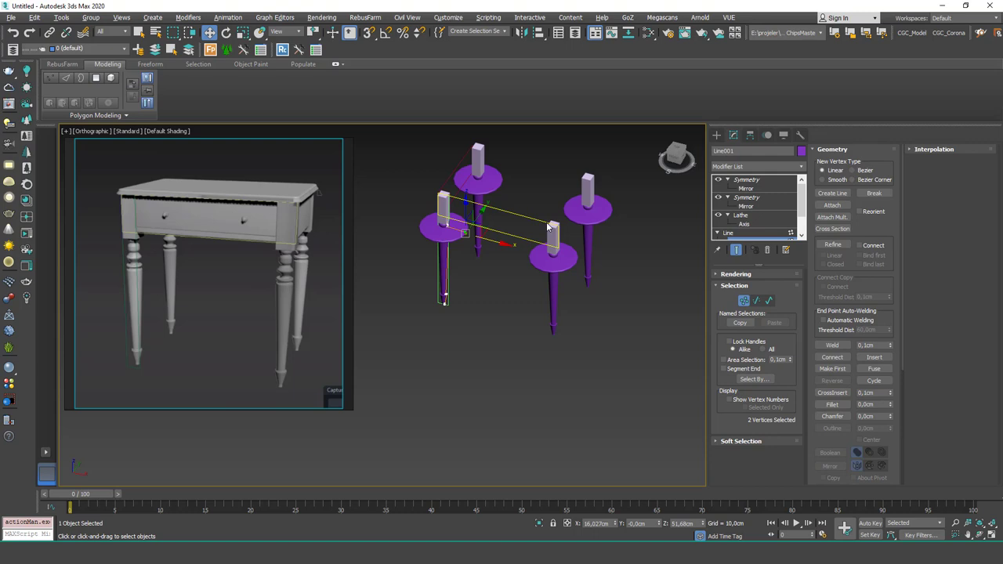
alt+middle_drag(505, 287, 501, 259)
scroll(451, 232, up, 8)
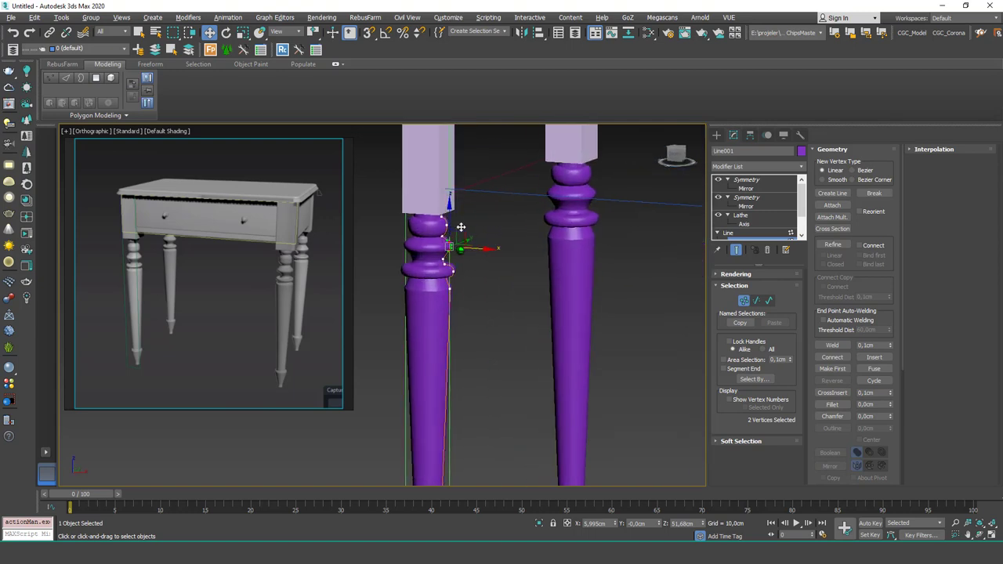
alt+middle_drag(451, 235, 533, 247)
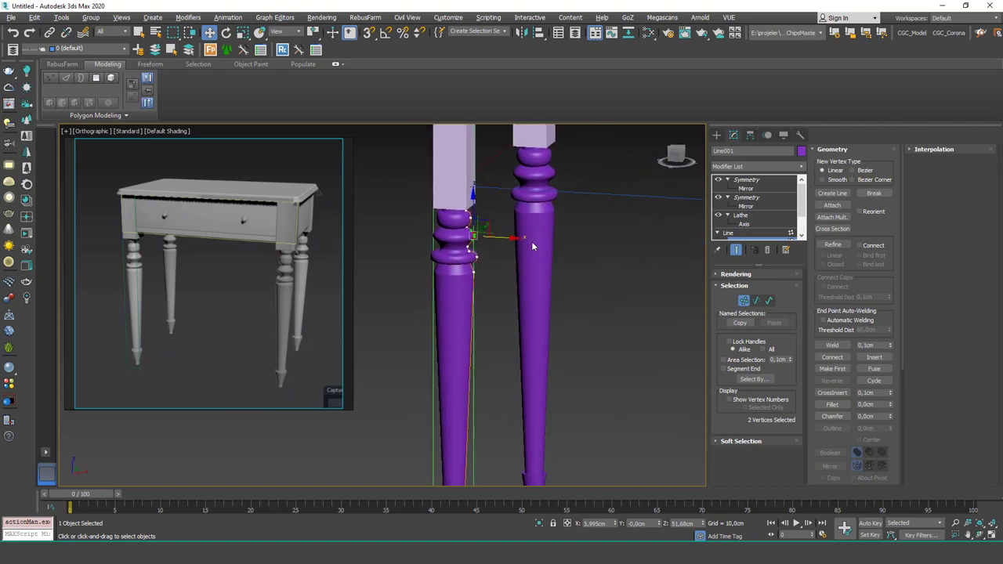
Step: Leave vertex editing, select the turned leg and examine the smoothness of its rings and upper taper up close
click(749, 234)
middle_drag(485, 209, 468, 259)
click(478, 226)
key(q)
click(546, 283)
scroll(517, 275, down, 5)
scroll(611, 235, up, 6)
scroll(614, 224, up, 3)
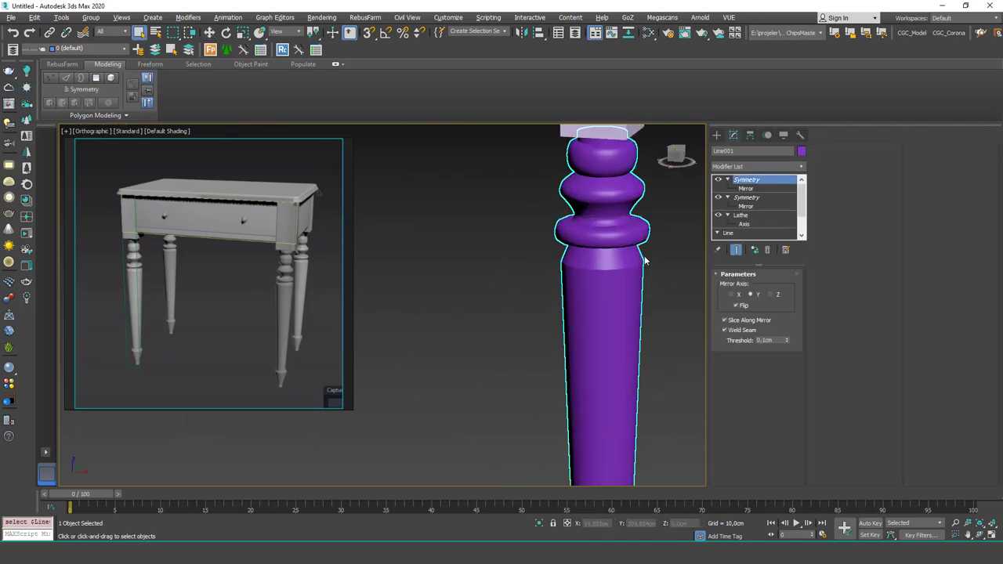
scroll(630, 235, up, 5)
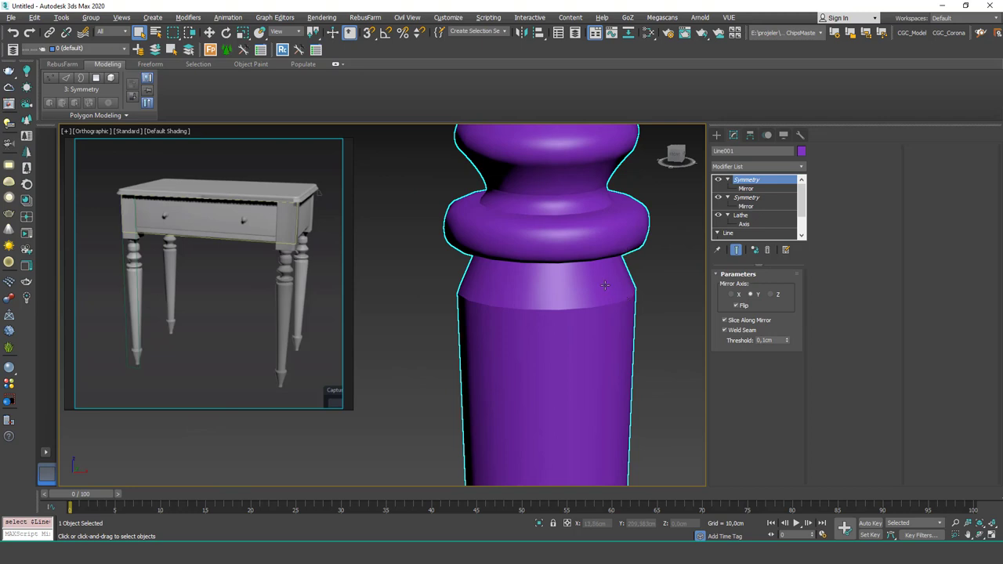
scroll(604, 285, down, 8)
middle_drag(549, 287, 658, 287)
middle_drag(520, 262, 608, 249)
scroll(424, 251, up, 2)
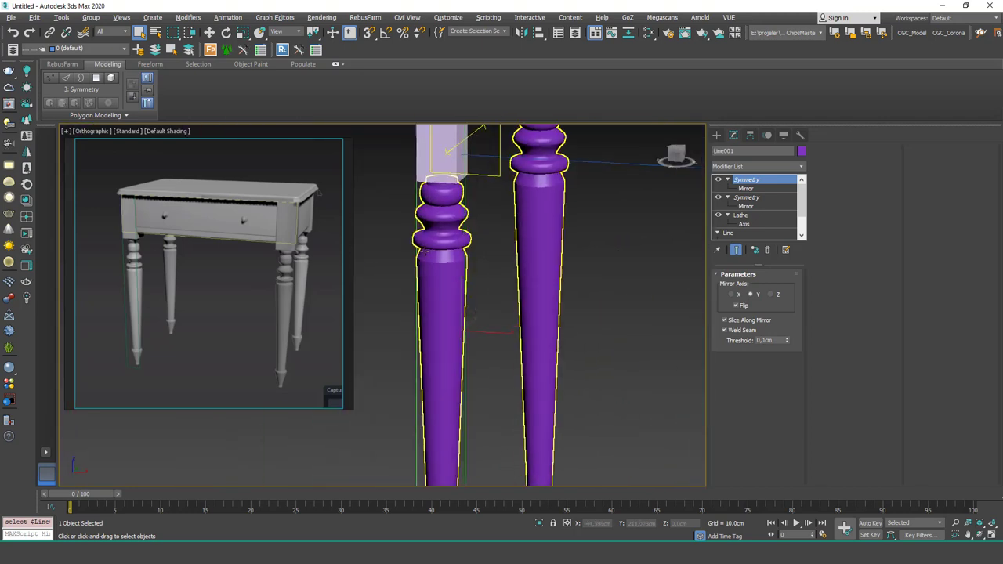
alt+middle_drag(423, 251, 434, 227)
Step: Toggle both Symmetry modifiers of the turned leg to compare the results, leaving them turned off with only the original leg
click(742, 216)
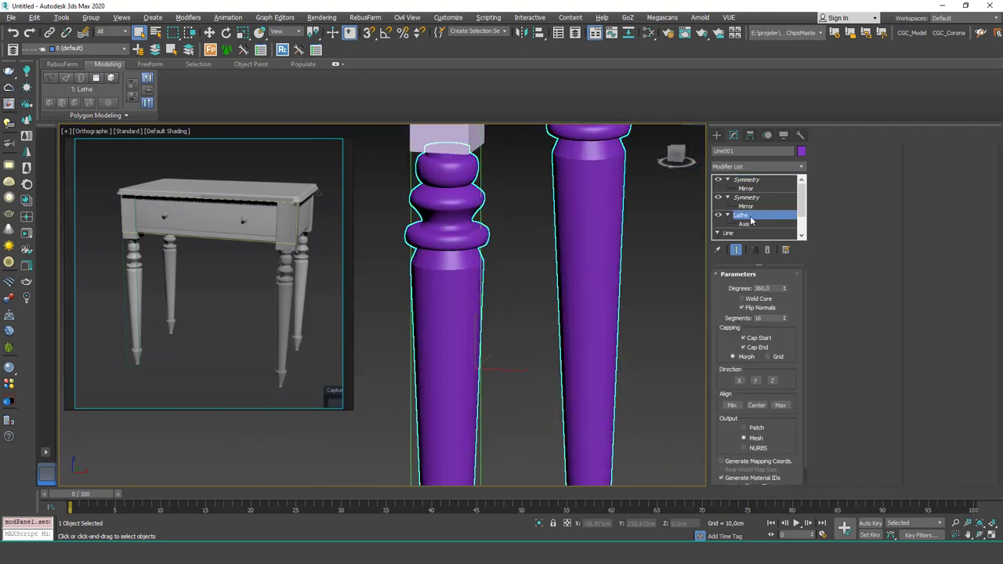
click(754, 197)
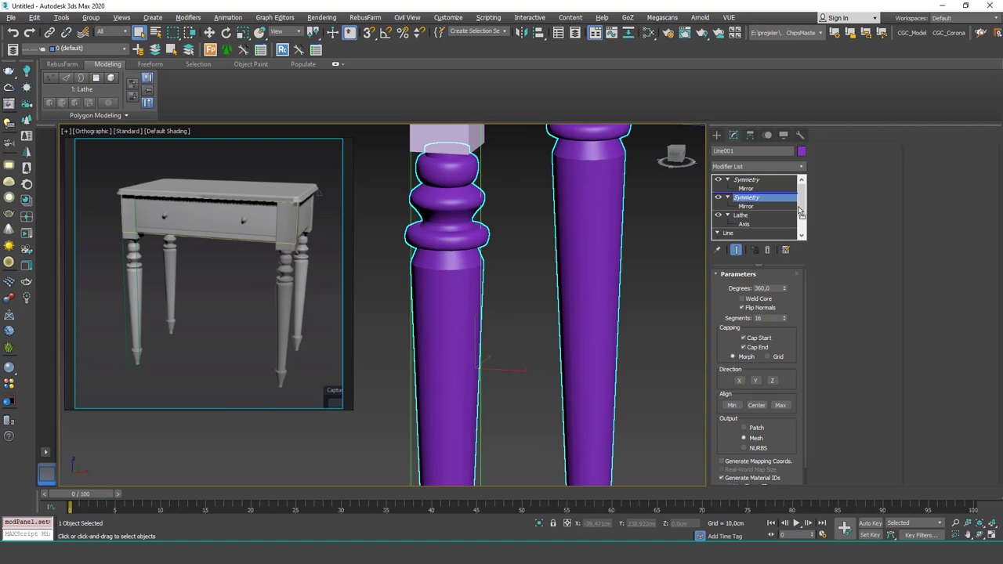
click(718, 179)
click(718, 198)
scroll(490, 313, down, 5)
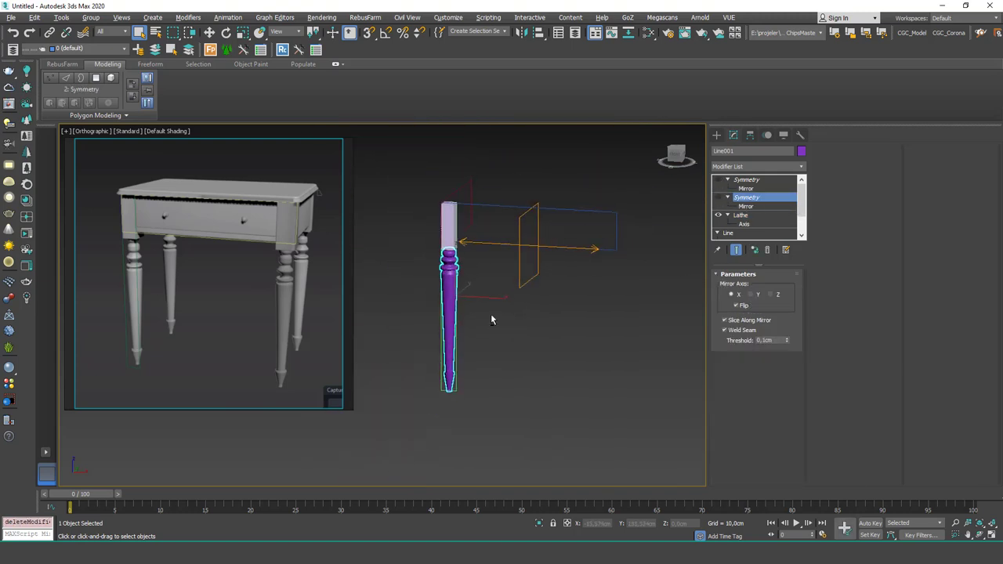
scroll(497, 322, up, 3)
click(717, 197)
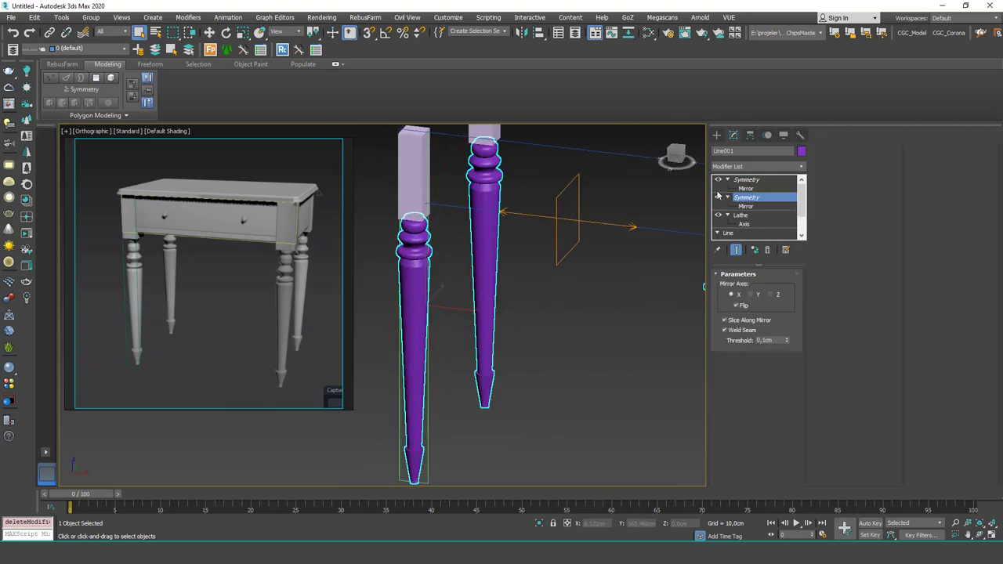
click(717, 197)
click(717, 179)
Step: Select the turned leg's Lathe modifier and collapse the sub-entries in its modifier stack
click(750, 217)
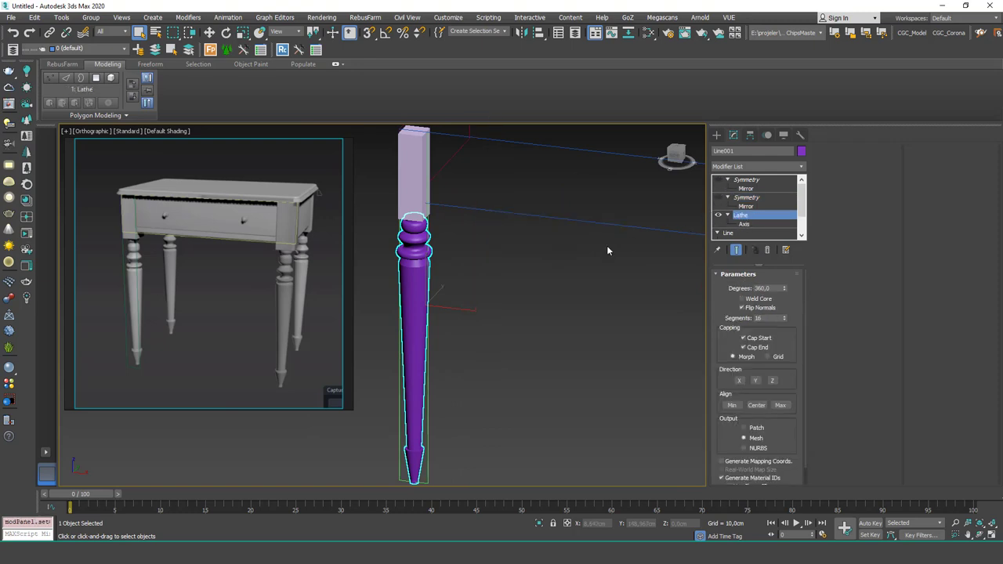
scroll(511, 278, up, 5)
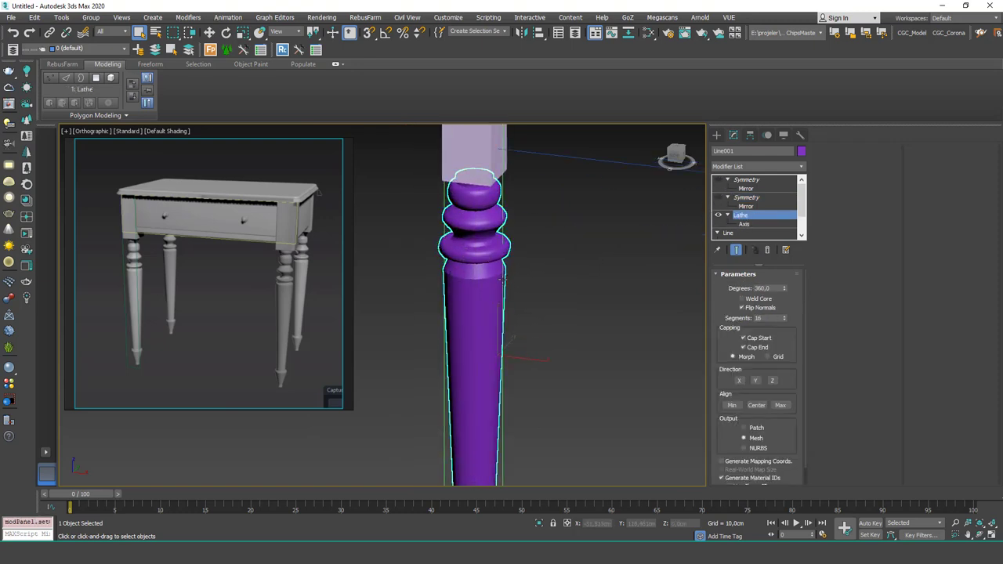
middle_drag(506, 273, 515, 270)
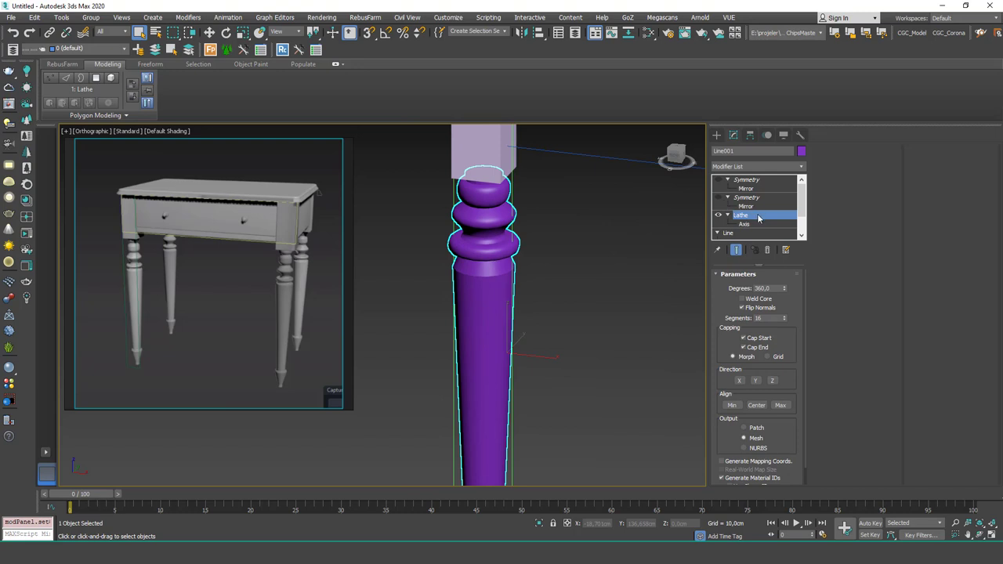
click(728, 216)
click(718, 225)
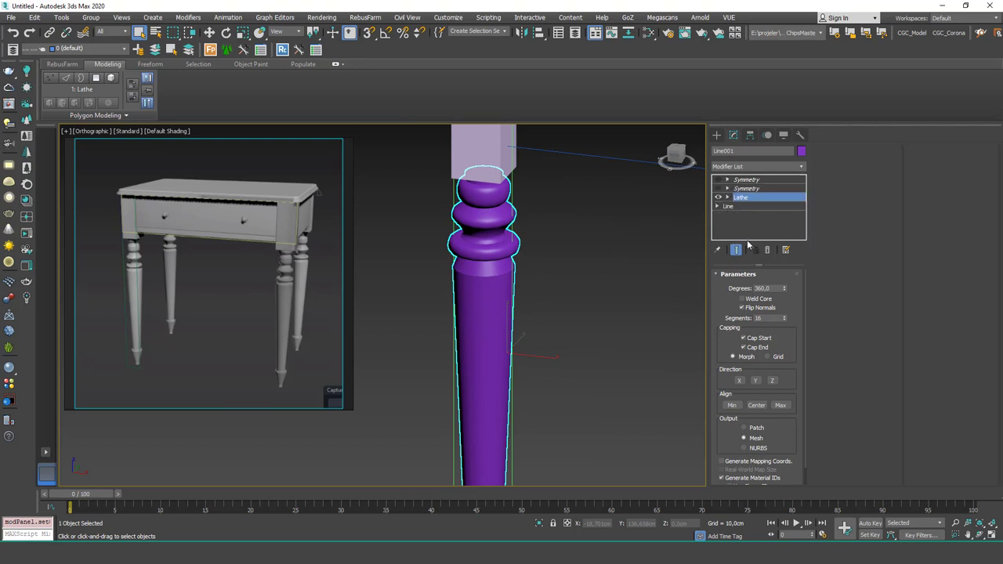
Step: Apply a Chamfer modifier to the turned leg directly above its Lathe, below the two Symmetry modifiers
click(748, 179)
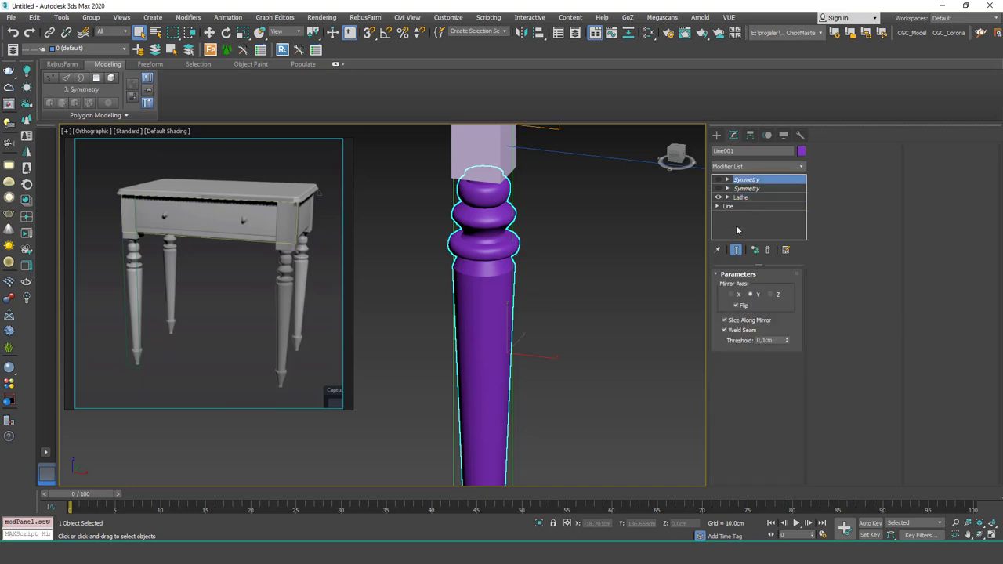
click(615, 276)
click(487, 286)
click(740, 197)
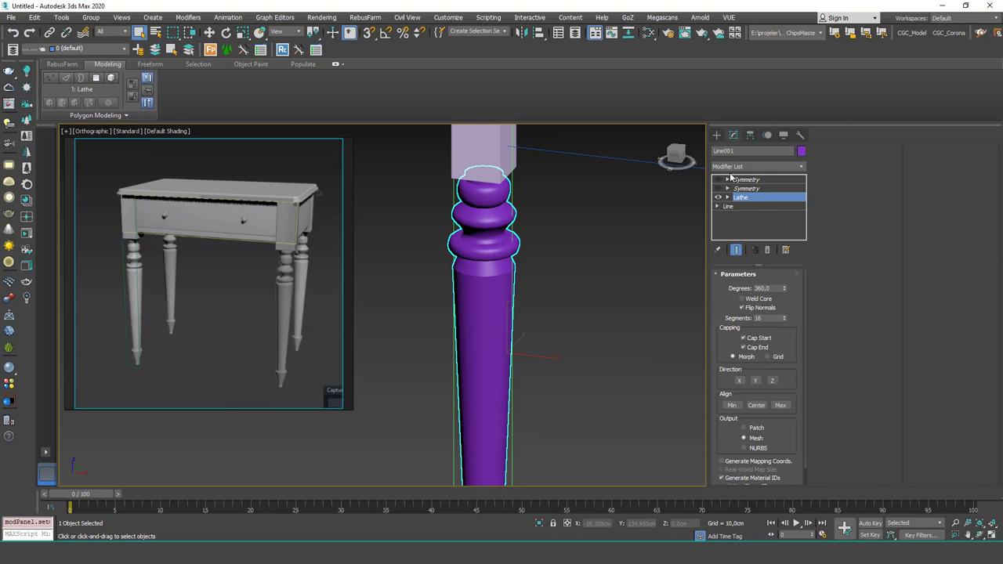
click(738, 166)
text(hamfer)
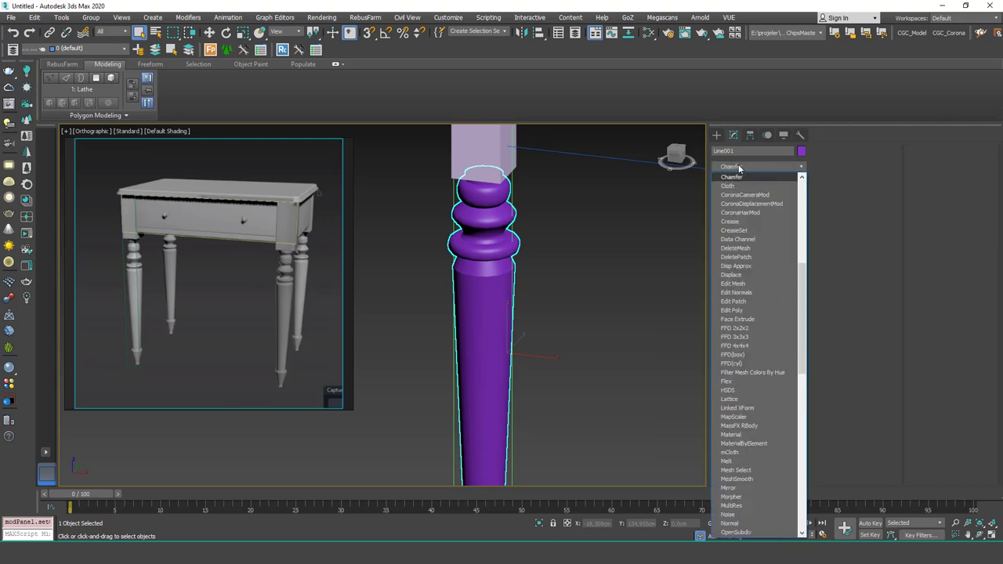
key(Return)
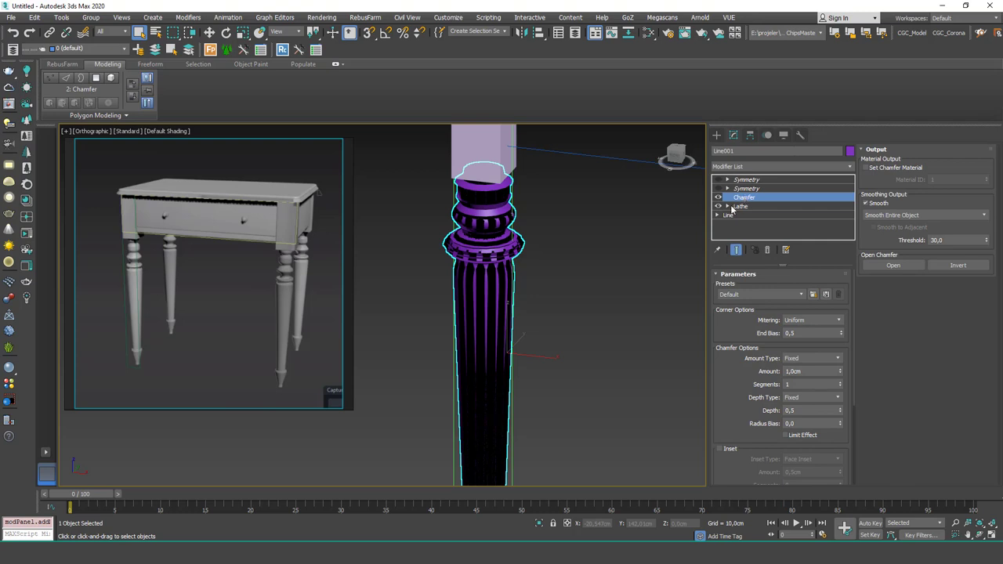
Step: Inspect the chamfered leg's edges and set the Chamfer's minimum angle filter to 45
drag(753, 395, 747, 278)
click(807, 459)
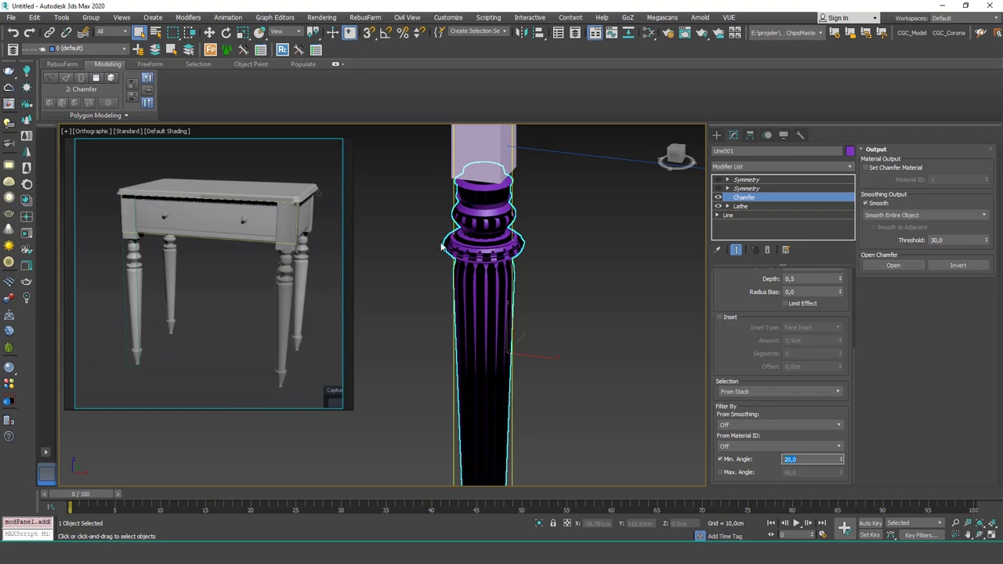
scroll(490, 259, up, 2)
key(F4)
scroll(490, 259, up, 3)
scroll(477, 290, up, 1)
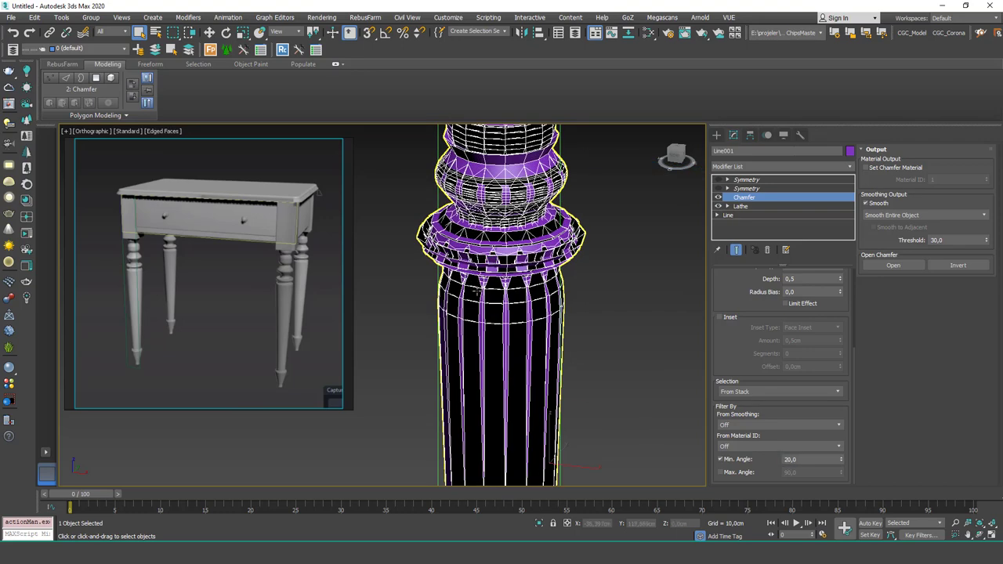
key(F4)
double_click(792, 460)
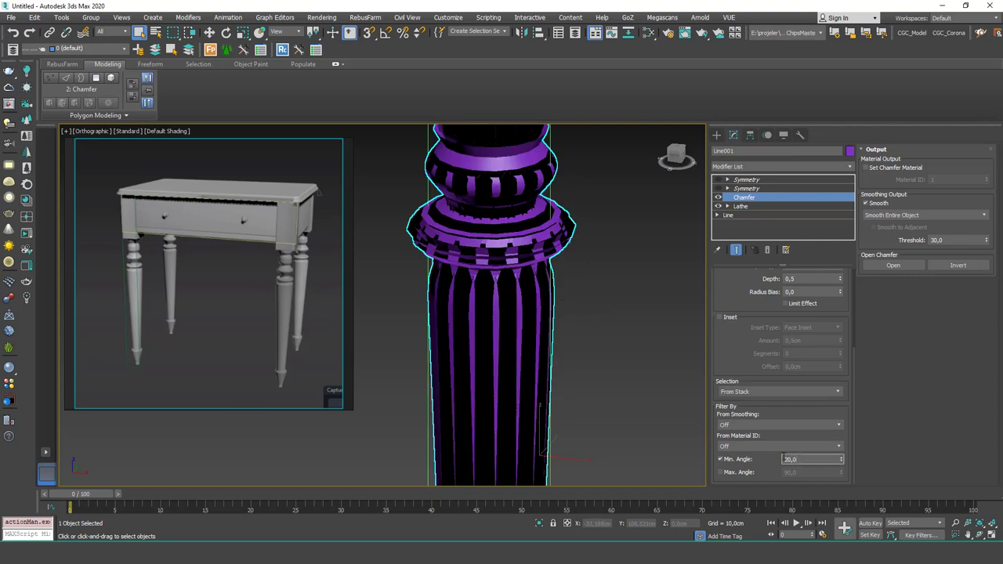
text(45)
key(Return)
Step: Check the chamfered ring edges up close and set the Chamfer amount to 0,2 cm
scroll(531, 274, up, 1)
key(F4)
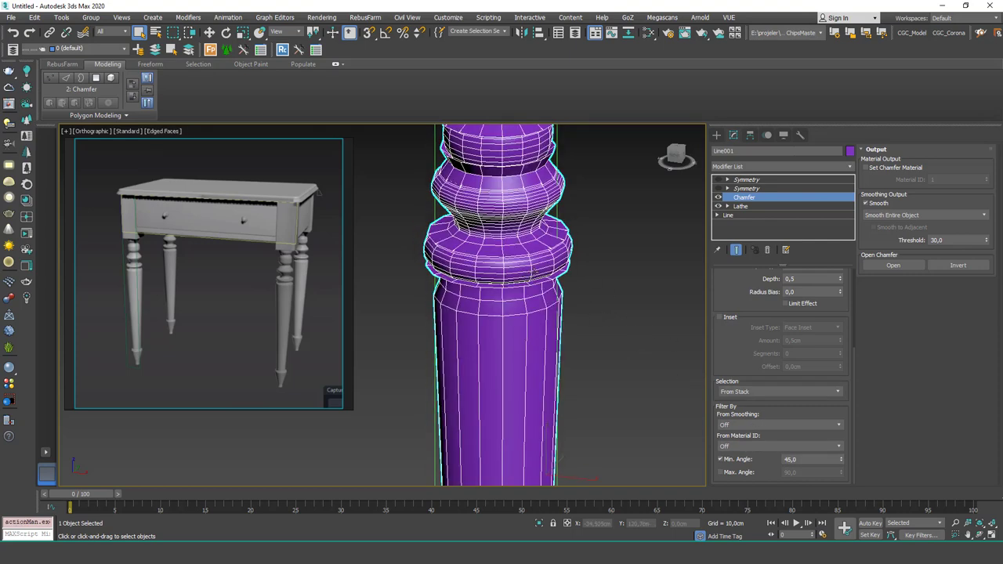
scroll(552, 237, up, 4)
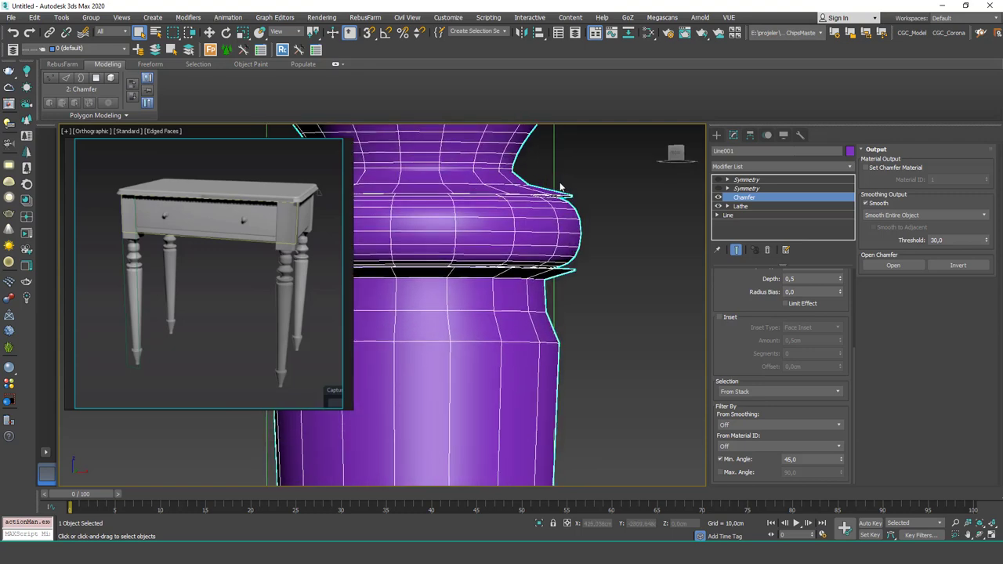
scroll(530, 190, up, 1)
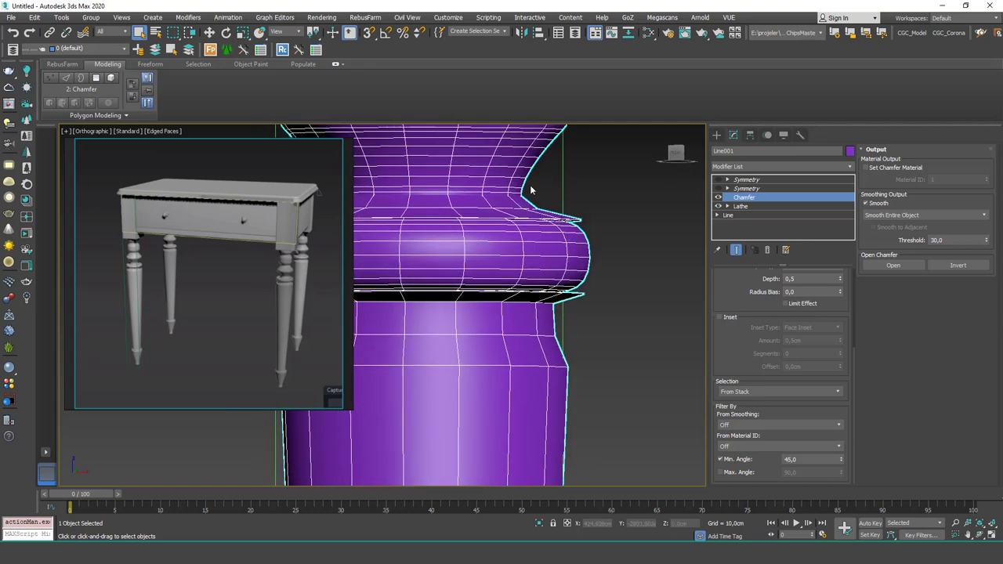
scroll(548, 235, down, 3)
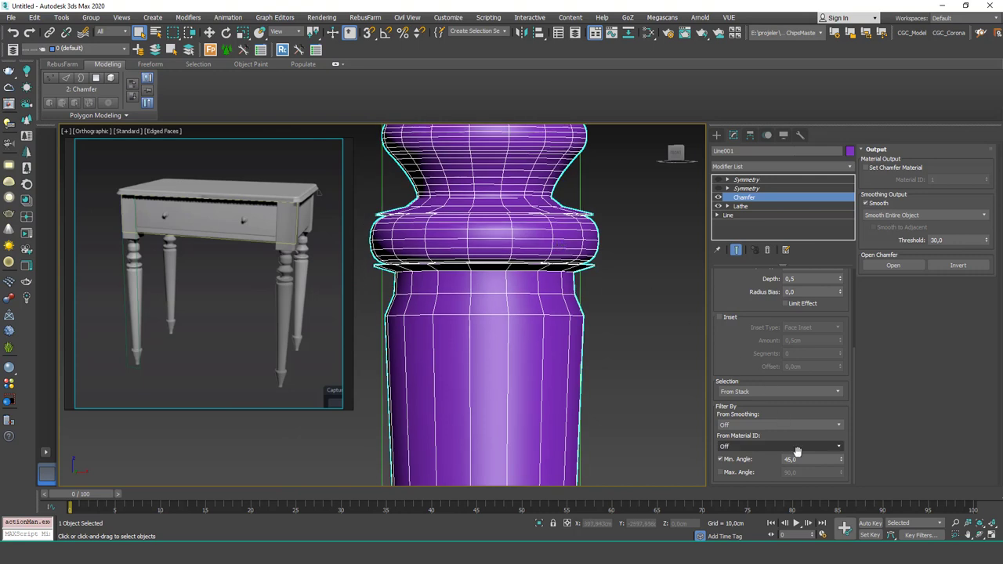
double_click(804, 458)
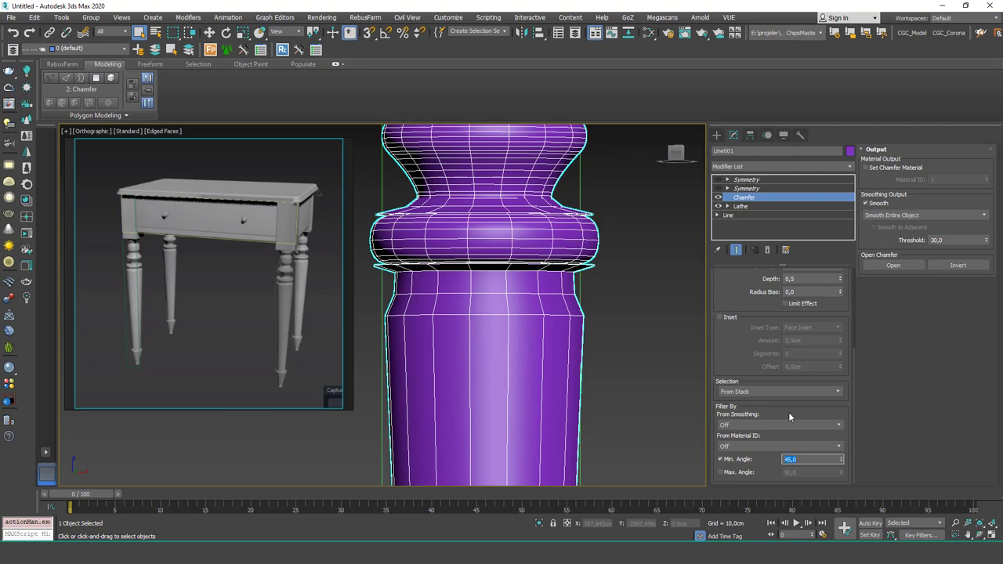
scroll(781, 376, up, 3)
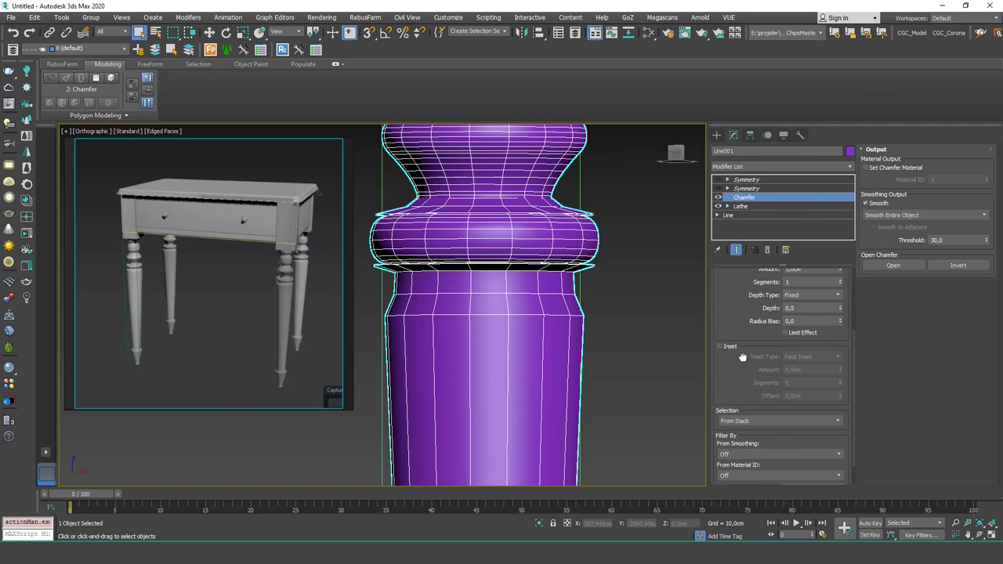
right_click(840, 297)
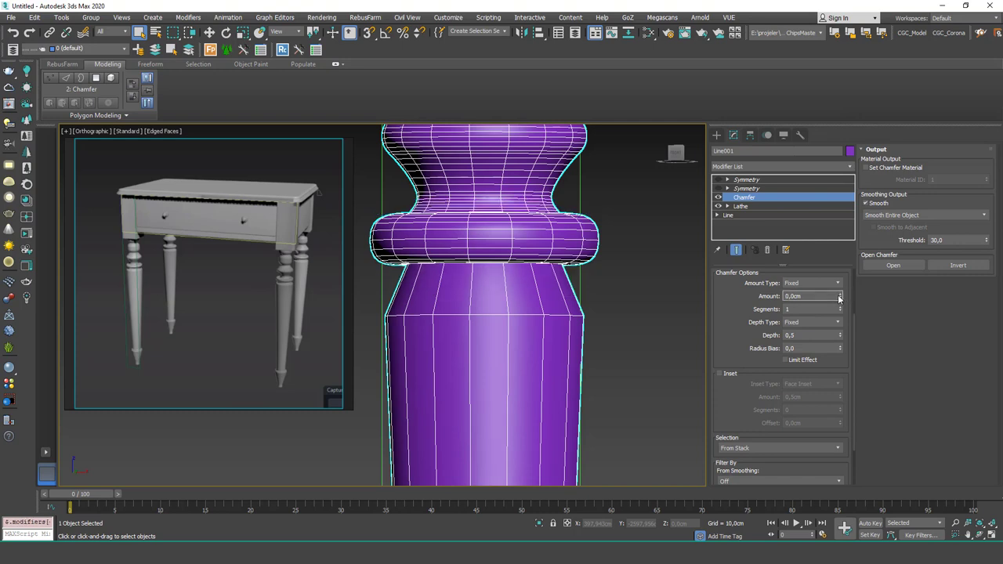
drag(840, 299, 763, 295)
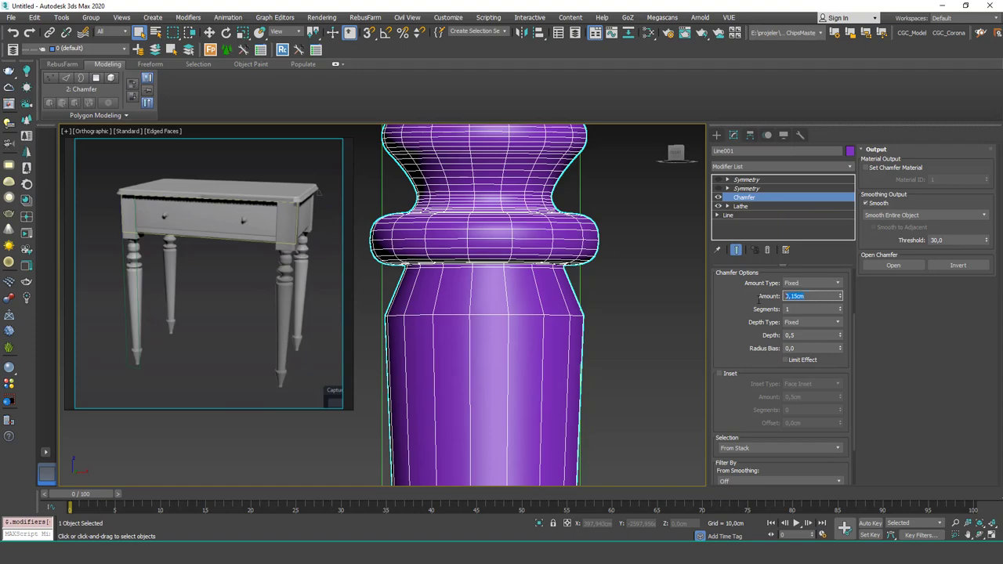
text(0,2)
key(Return)
Step: Fine-tune the Chamfer amount to about 0,079 cm while watching the groove above the lowest ring
middle_drag(549, 176, 553, 317)
scroll(551, 319, up, 4)
middle_drag(548, 438, 535, 263)
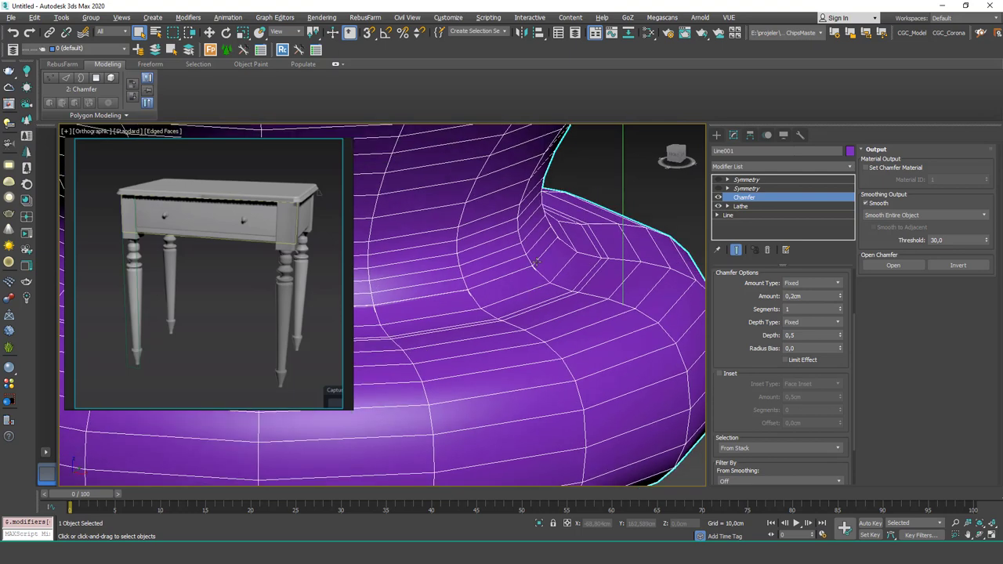
right_click(841, 296)
click(865, 285)
right_click(839, 299)
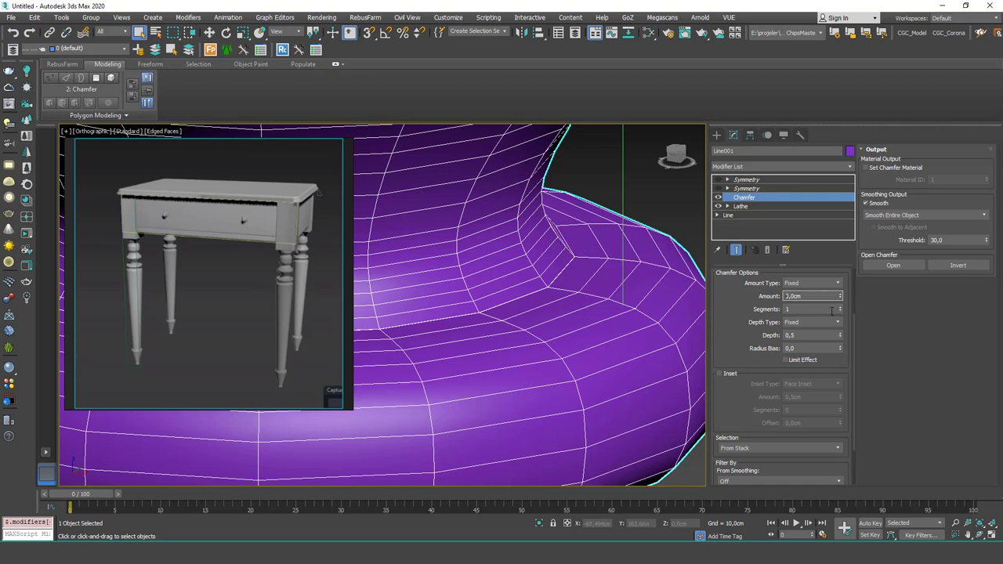
drag(843, 303, 842, 259)
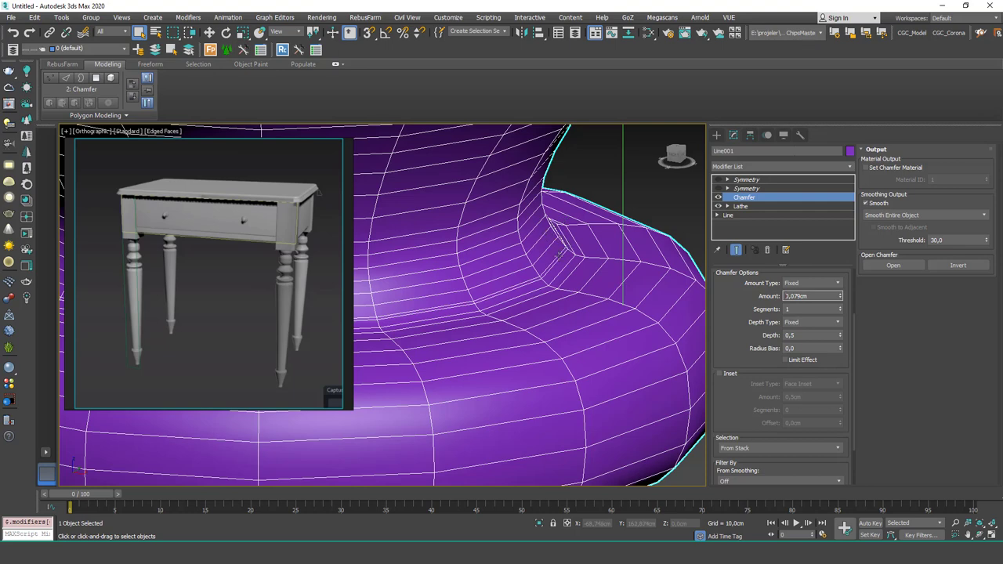
Step: Inspect the edge of the leg's upper taper and try a Chamfer minimum angle of 30
scroll(584, 313, down, 3)
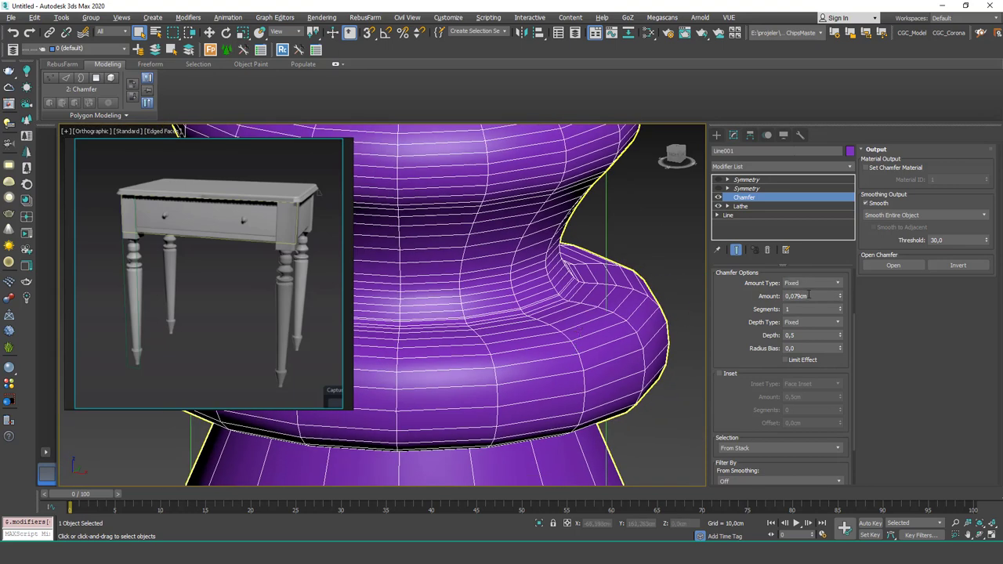
scroll(514, 333, down, 6)
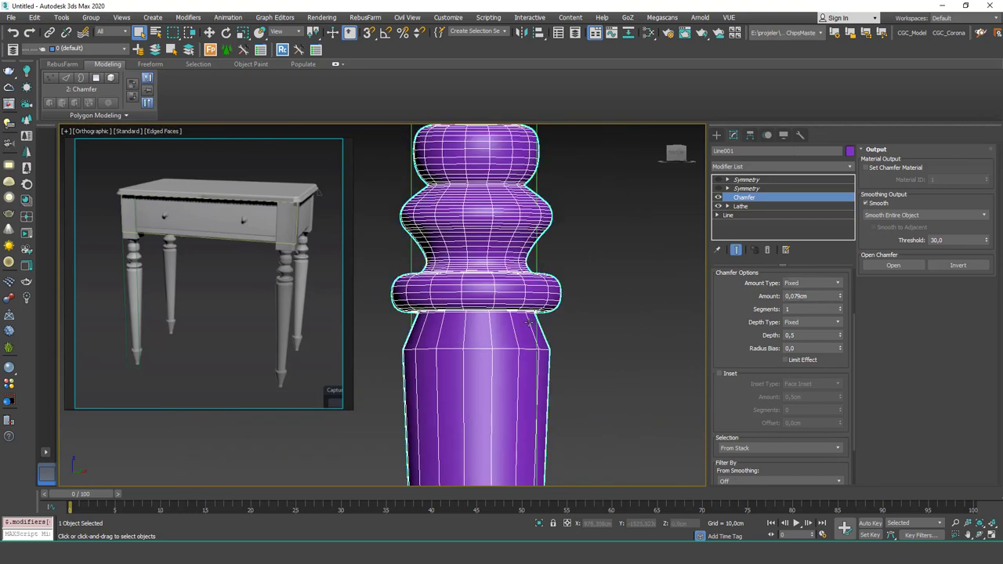
key(F4)
scroll(518, 282, up, 6)
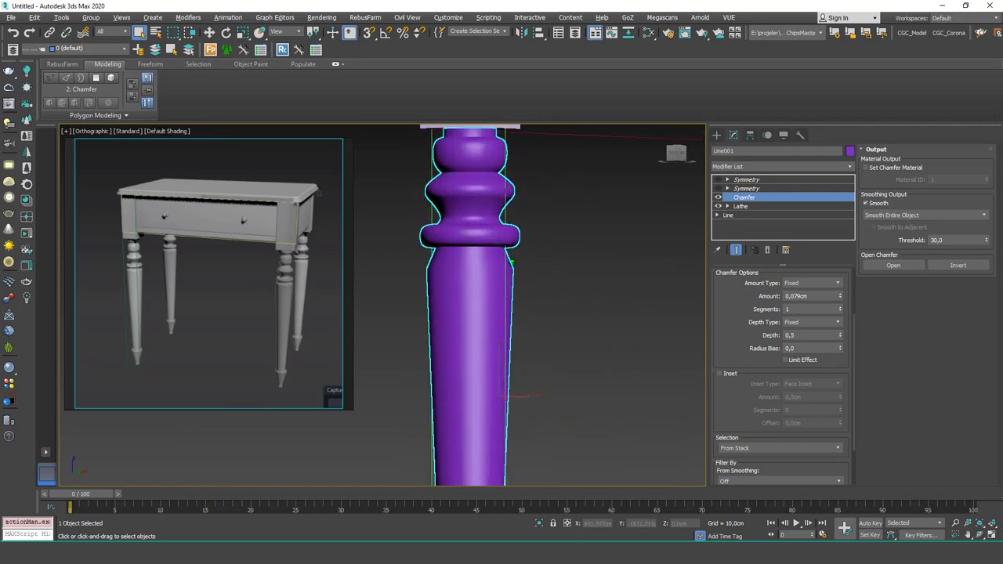
key(F4)
scroll(517, 274, up, 3)
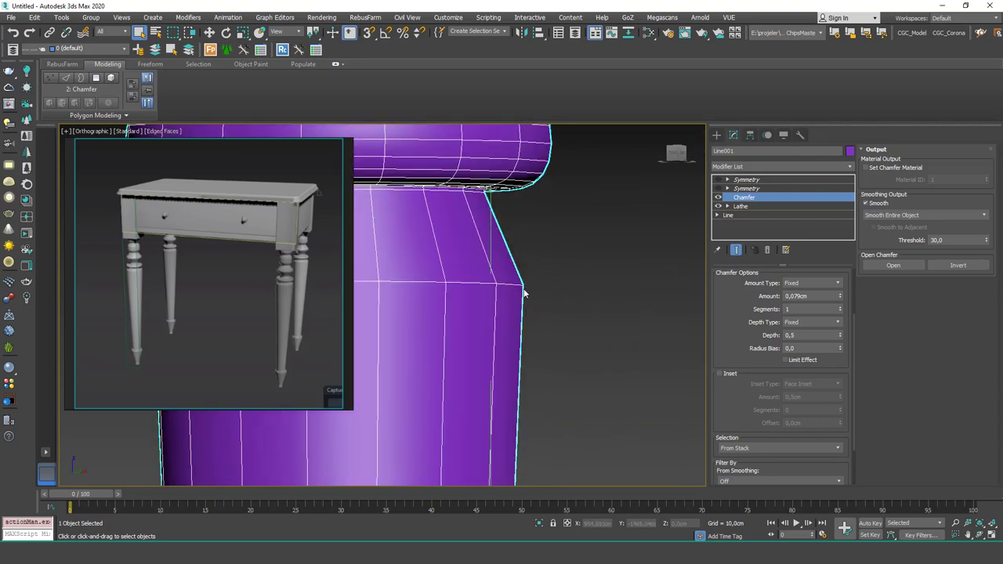
scroll(750, 322, down, 3)
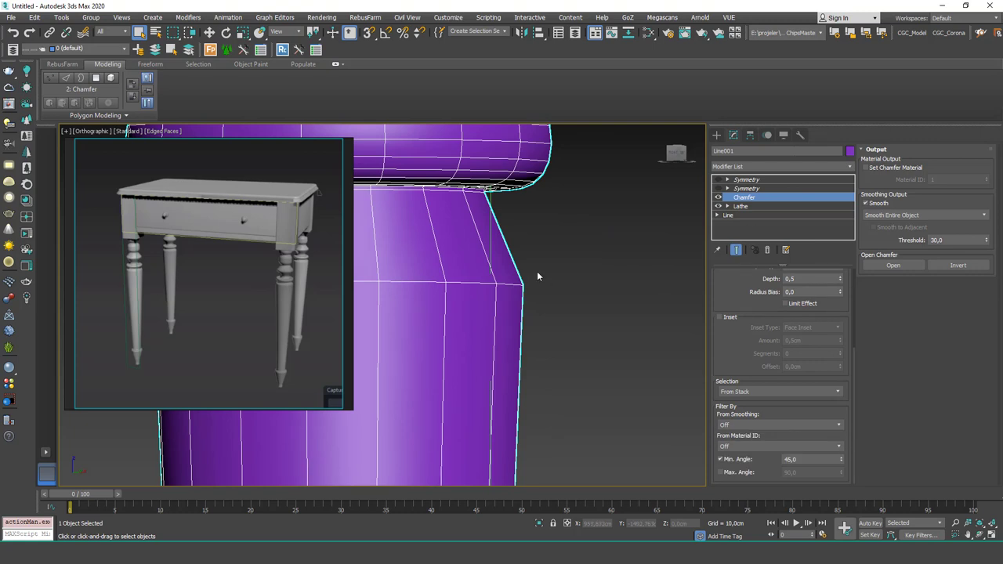
click(802, 462)
text(30)
key(Return)
Step: Sweep the Chamfer's minimum angle through other values, and set it back to 45
drag(842, 465, 840, 447)
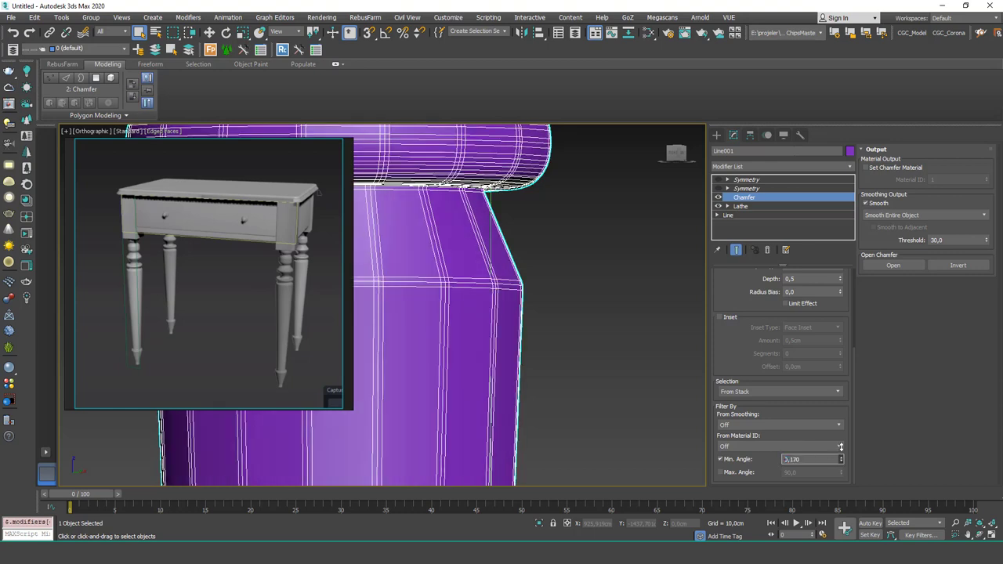
drag(836, 407, 799, 237)
drag(813, 459, 764, 450)
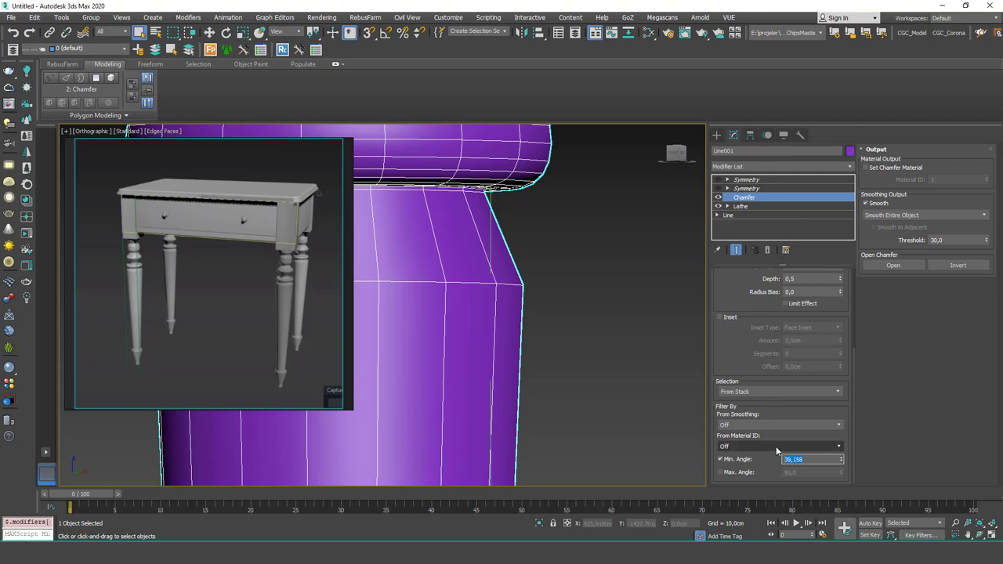
text(45)
key(Return)
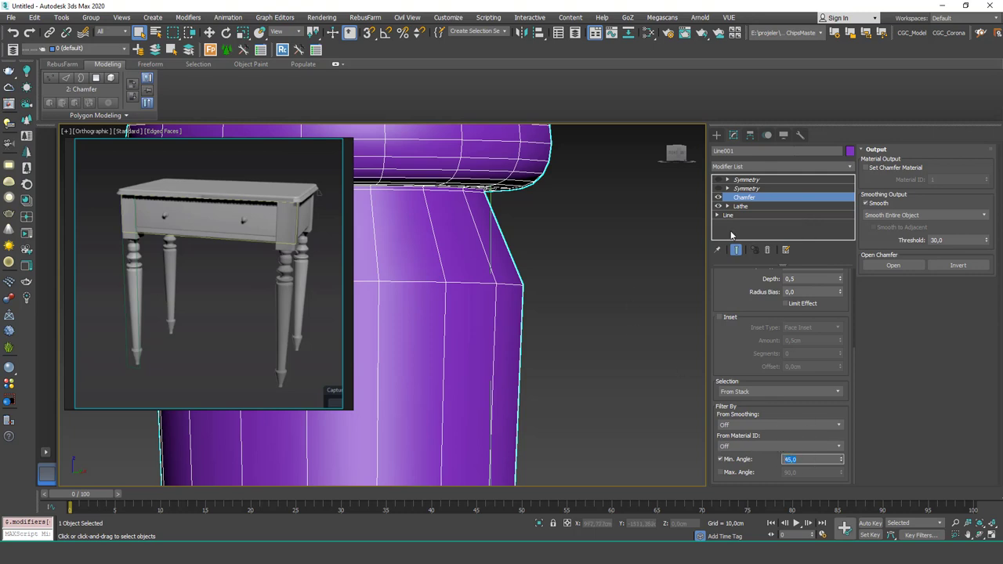
Step: In the leg's base Line, fillet the profile vertex at the lower edge of the upper taper
click(746, 216)
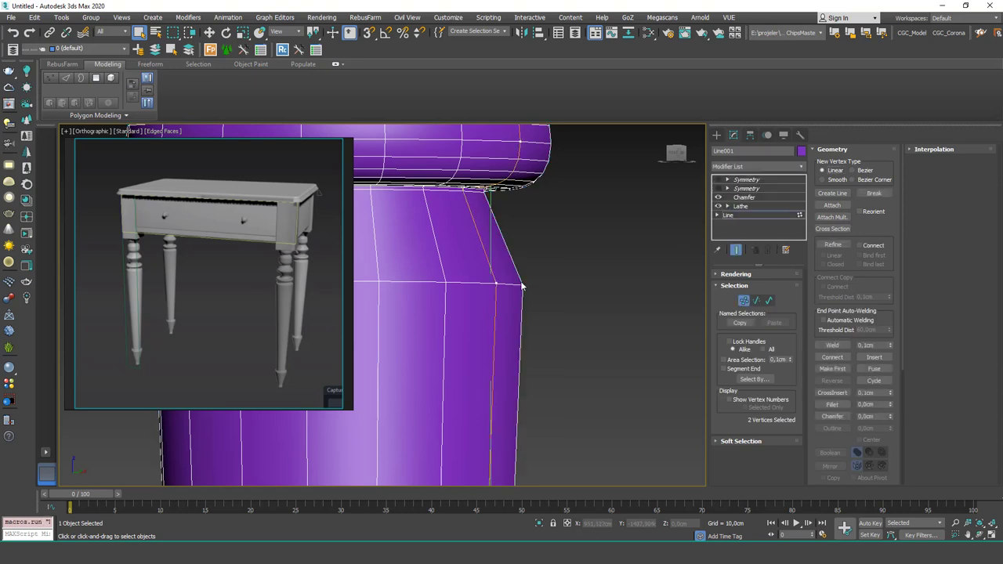
click(495, 283)
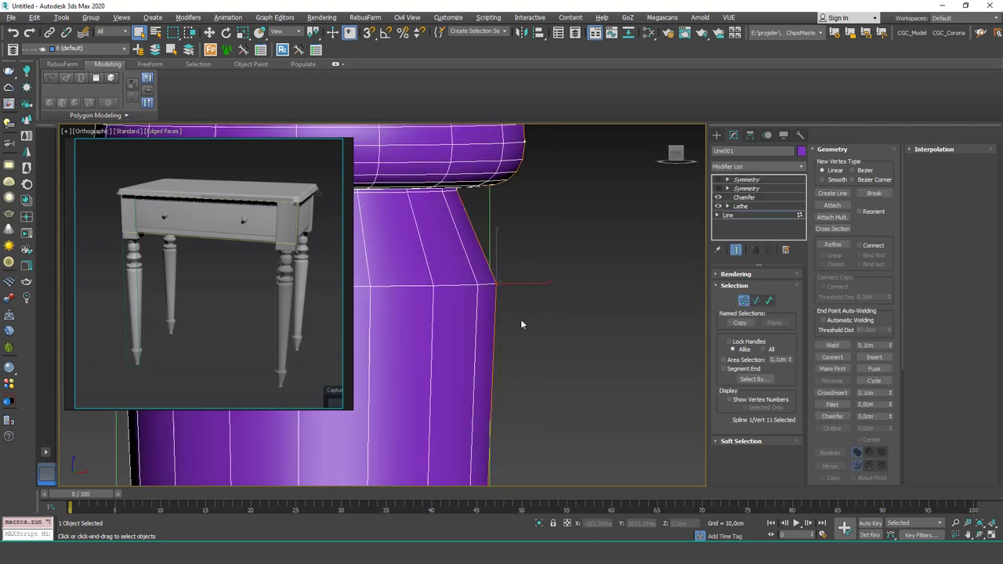
drag(889, 402, 890, 390)
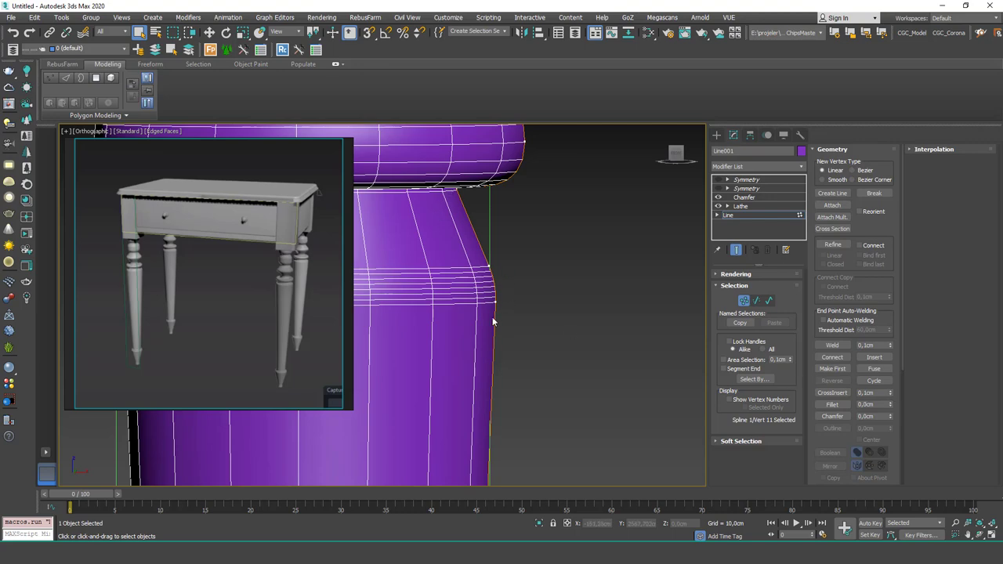
Step: Fillet the profile vertex just above the narrow tip of the leg's foot
scroll(495, 318, down, 6)
middle_drag(498, 317, 484, 235)
scroll(456, 351, up, 8)
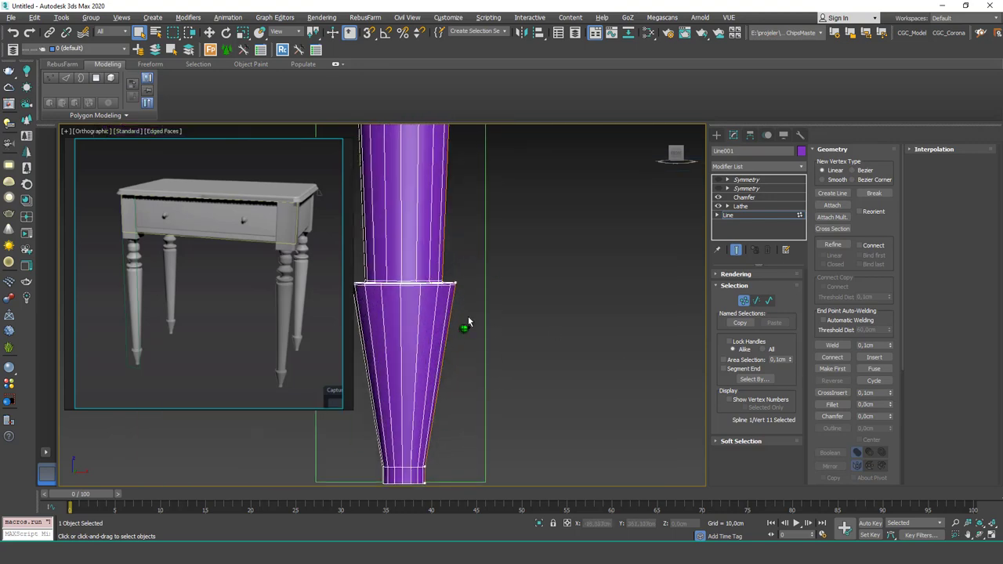
middle_drag(454, 404, 469, 353)
scroll(469, 356, up, 3)
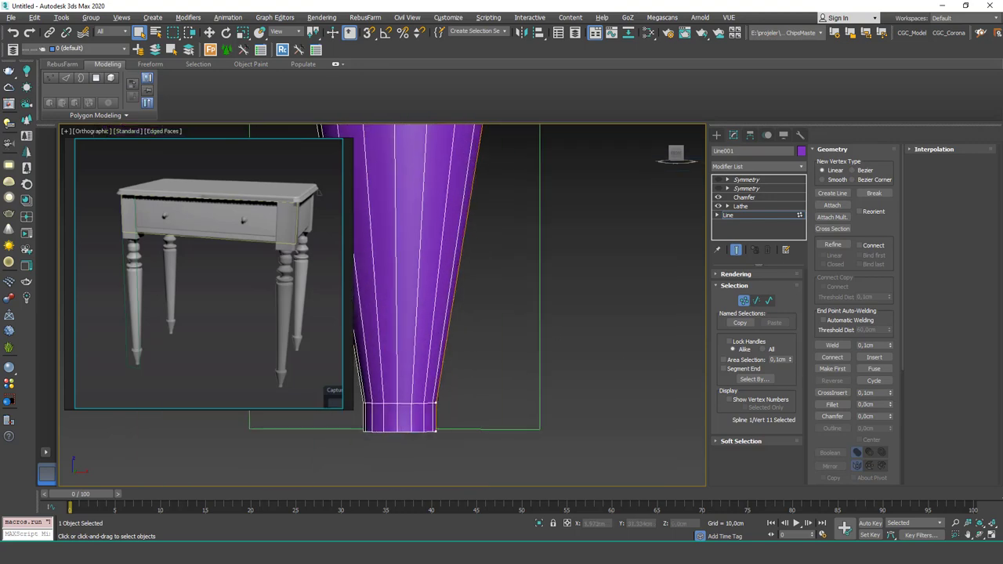
click(434, 402)
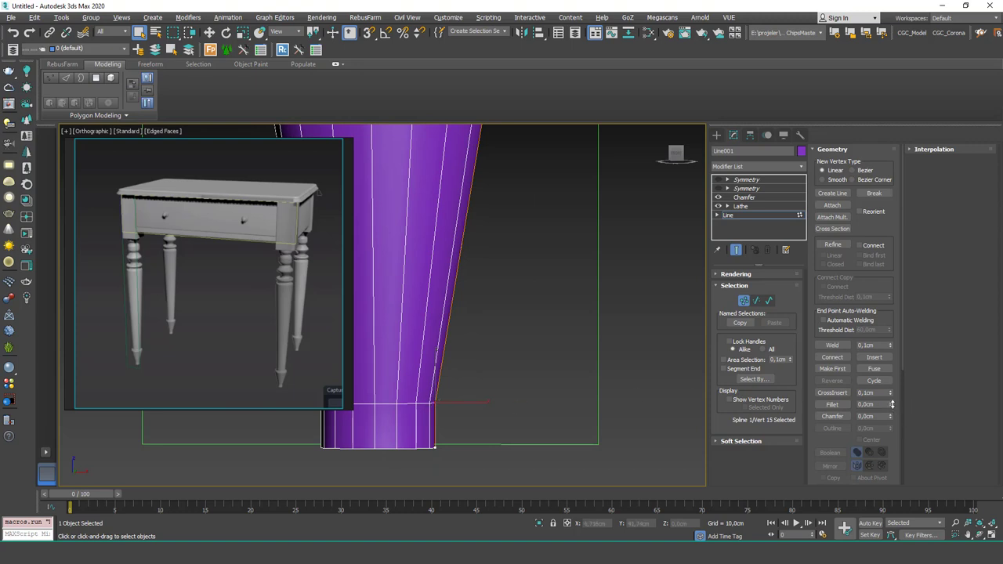
drag(891, 406, 890, 399)
Step: Leave vertex editing, deselect the leg, hide the edged faces and zoom out to view the table
scroll(498, 324, down, 6)
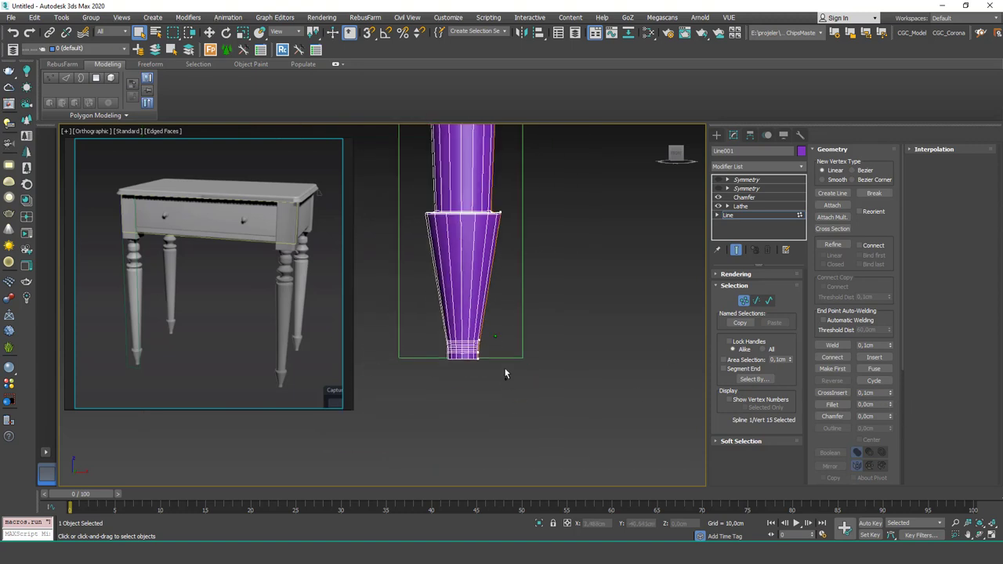
middle_drag(504, 278, 504, 335)
key(1)
click(548, 310)
key(F4)
scroll(545, 311, down, 6)
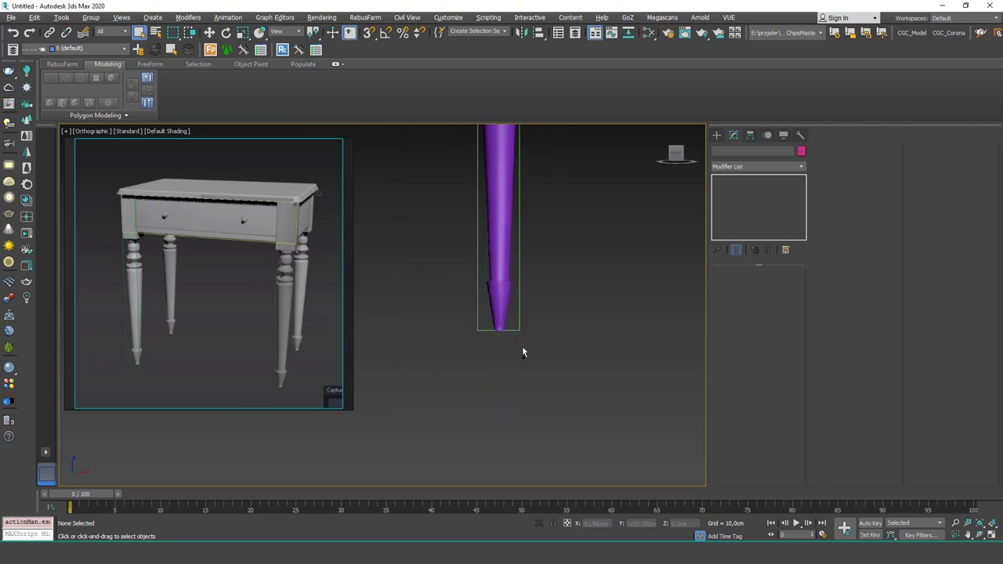
key(p)
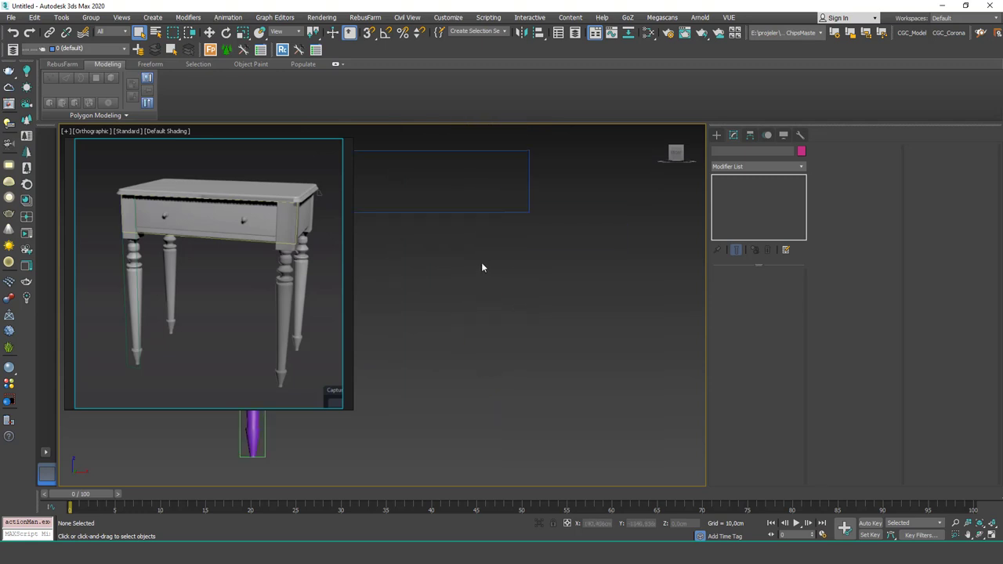
Step: Add a Chamfer modifier above the Box base of the leg's top block, beneath its Symmetry modifiers, and set the amount to 0,1 cm
middle_drag(482, 263, 703, 409)
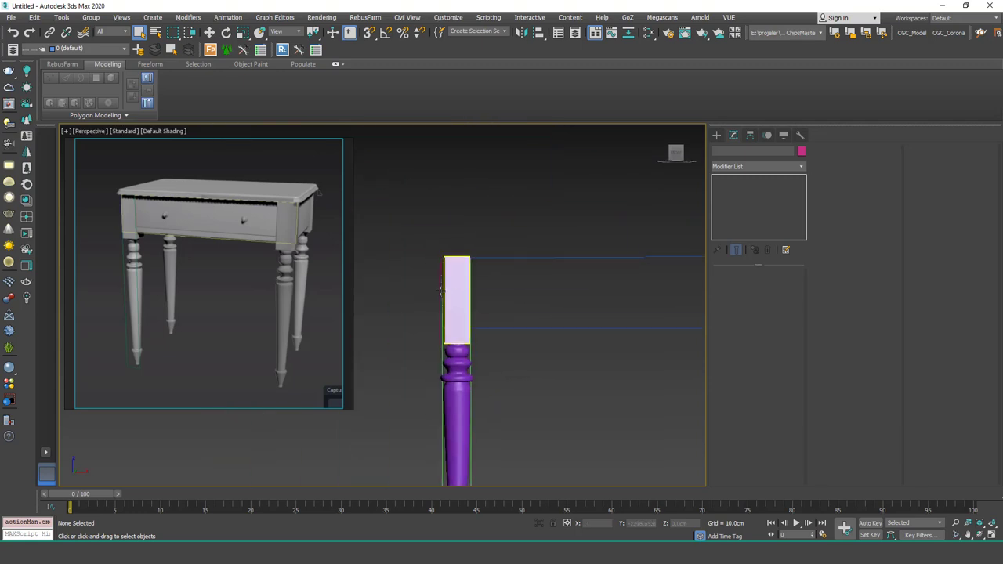
click(447, 292)
click(764, 198)
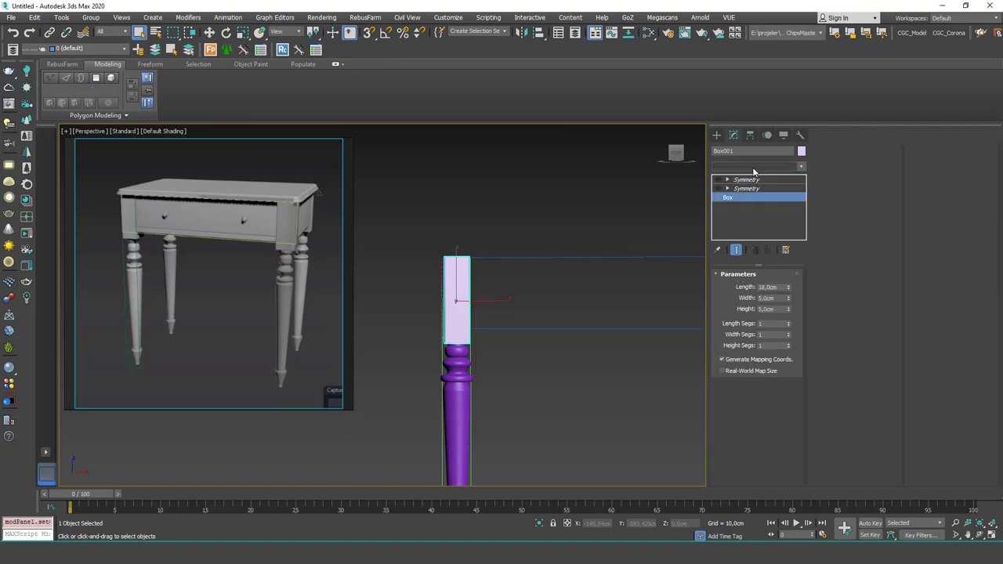
click(754, 167)
key(c)
key(h)
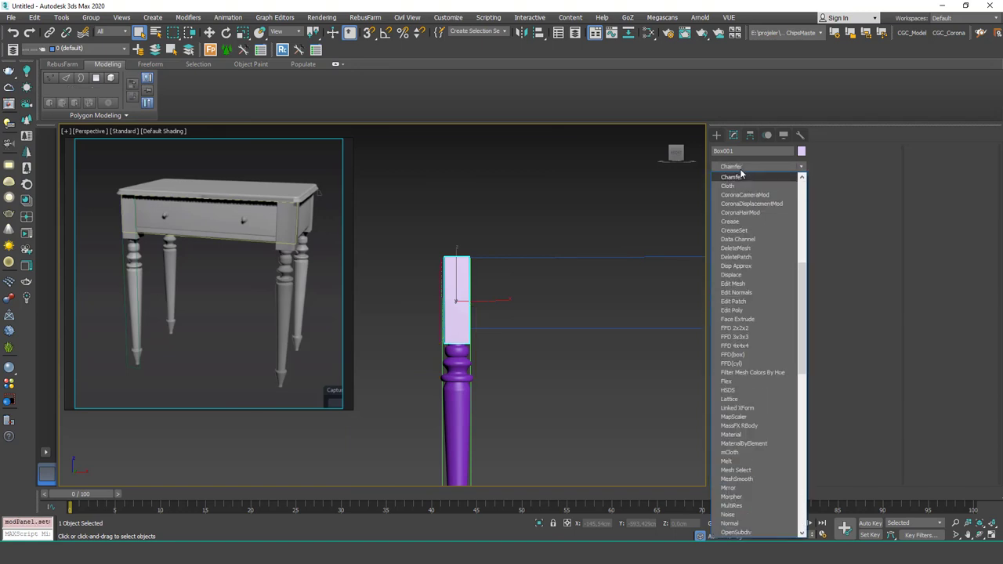
key(Return)
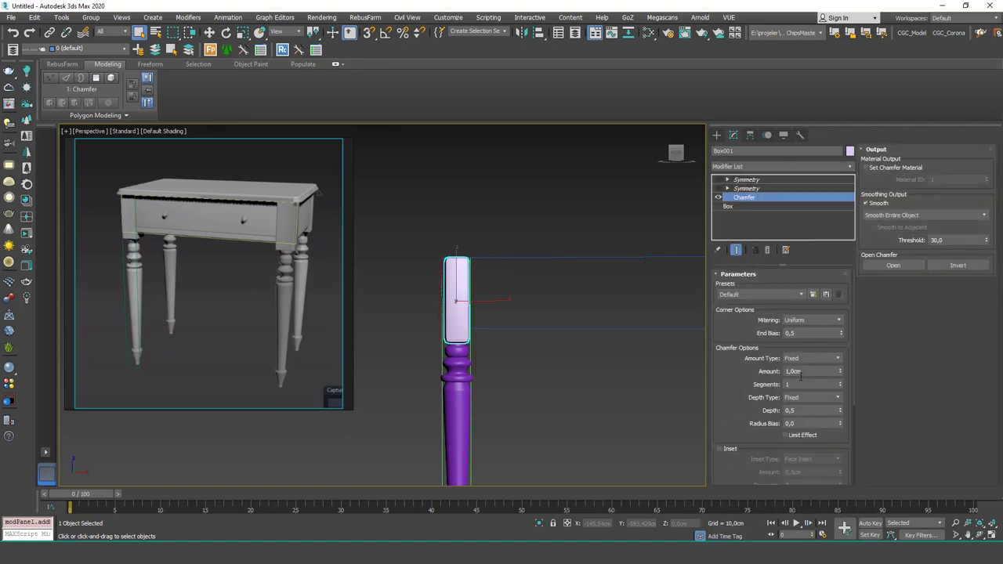
drag(804, 373, 772, 374)
text(0,1)
key(Return)
Step: Turn both Symmetry modifiers of the leg's top block back on and deselect the block
alt+middle_drag(548, 314, 486, 335)
click(719, 188)
click(718, 179)
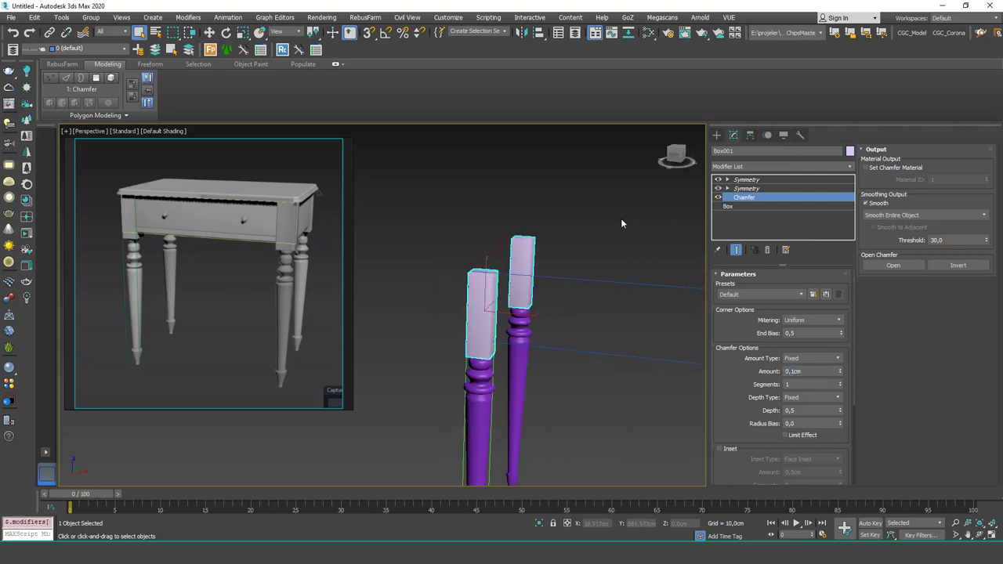
click(621, 224)
middle_drag(568, 284, 477, 309)
scroll(485, 306, down, 4)
alt+middle_drag(513, 343, 533, 327)
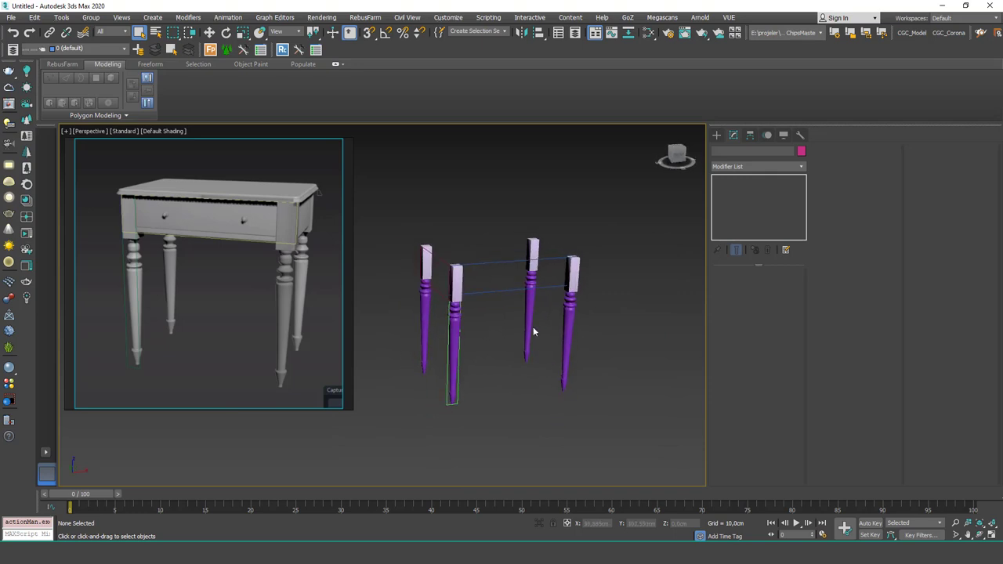
Step: Hide the two apron guide rectangles and the leg guide shape, and unhide all objects again
click(485, 264)
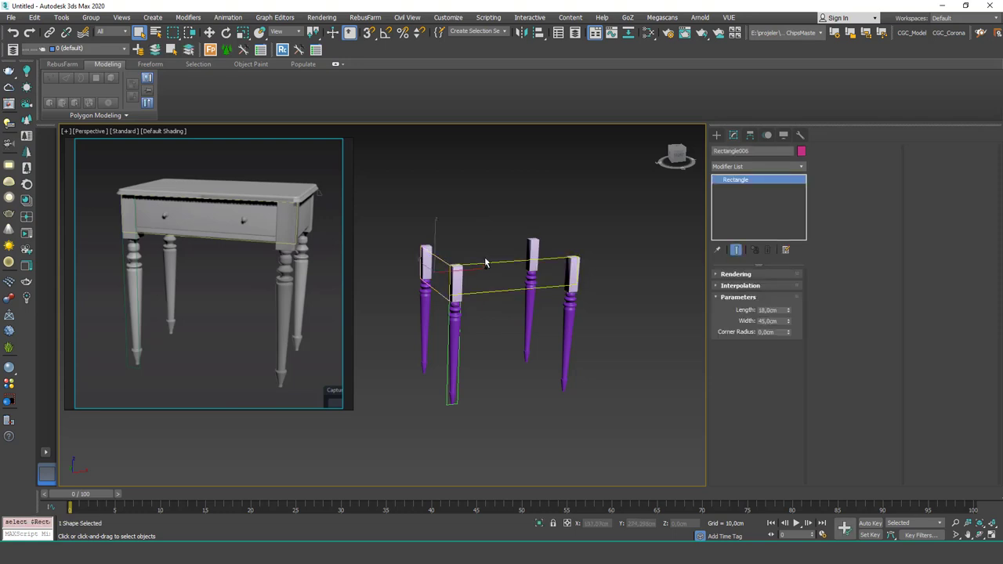
ctrl+click(458, 329)
ctrl+click(448, 329)
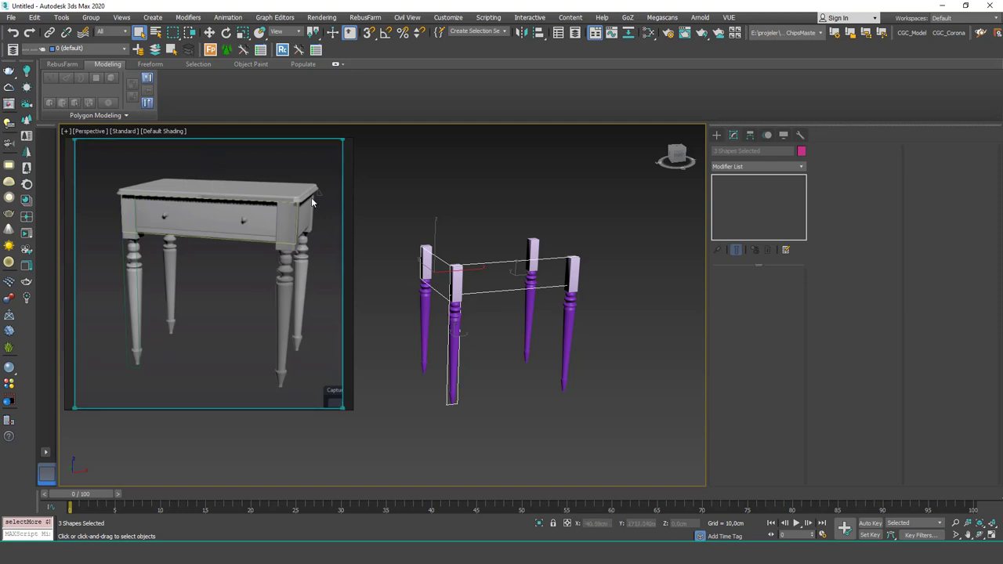
right_click(437, 228)
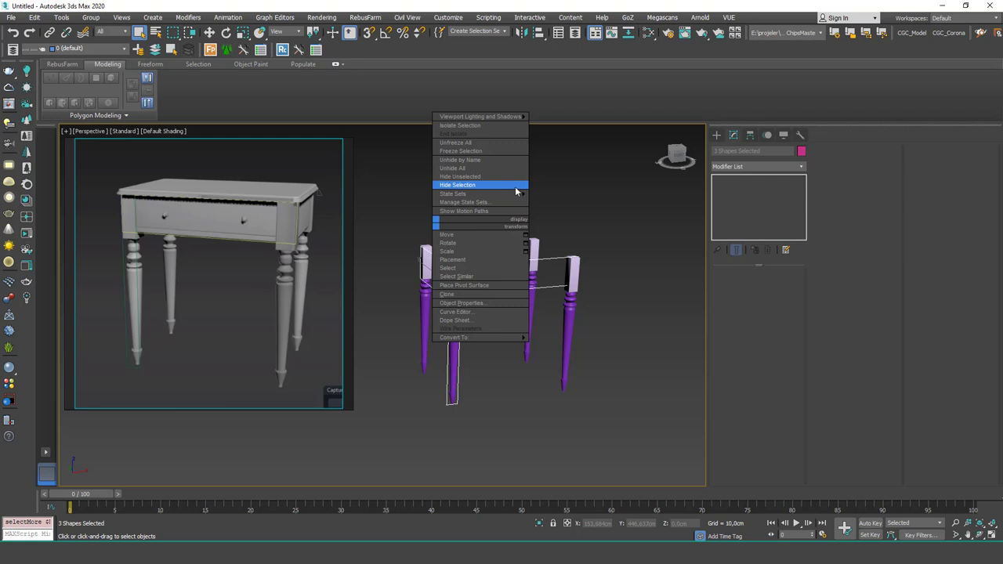
click(515, 188)
right_click(467, 220)
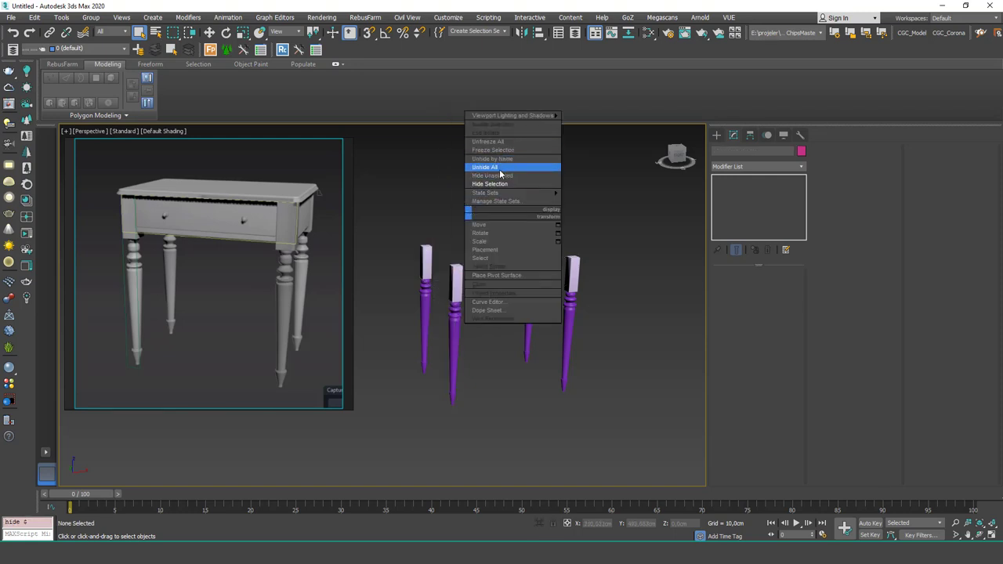
click(502, 170)
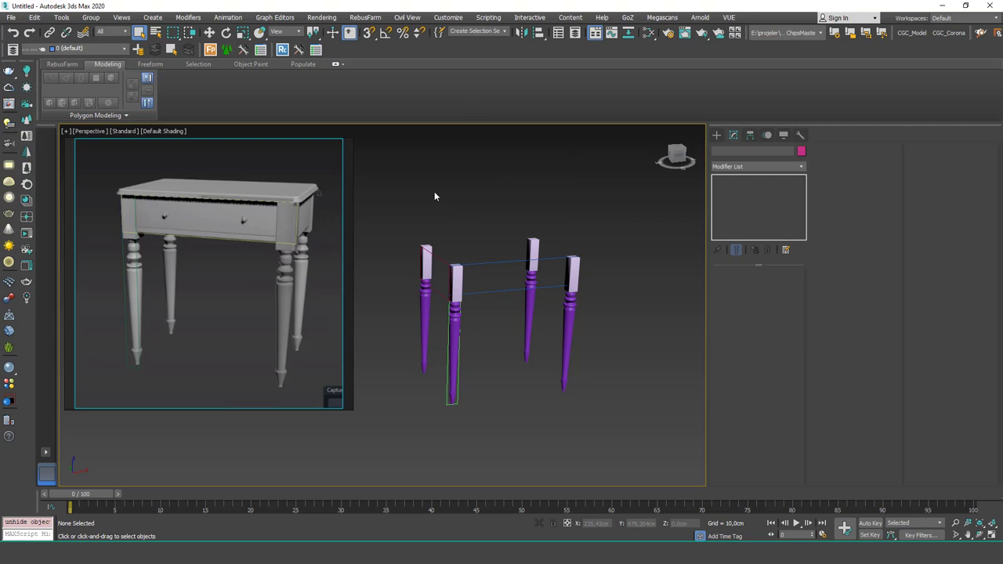
Step: Move the reference image out of the viewport and select the two apron guide rectangles together with the leg guide shape
drag(291, 240, 0, 240)
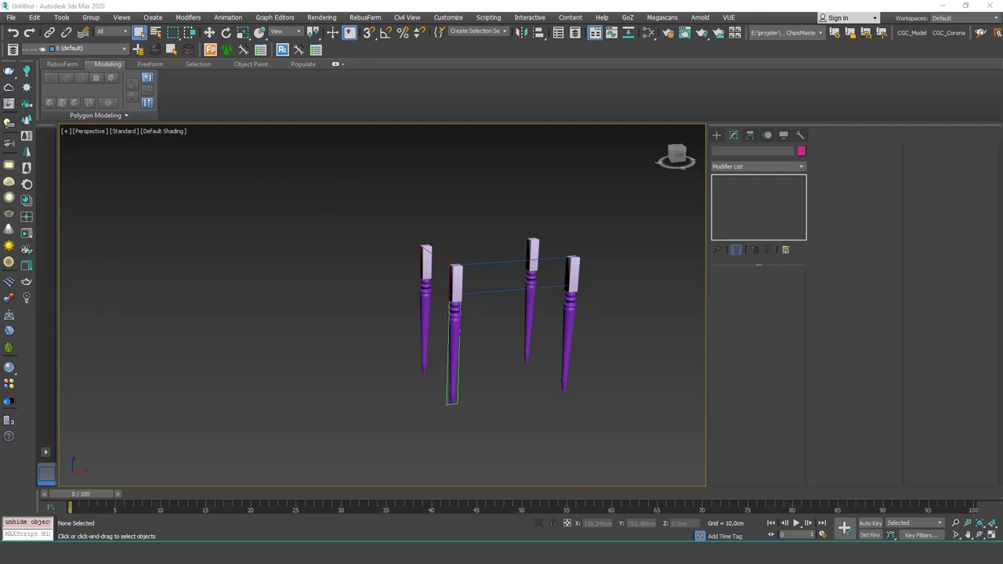
click(495, 262)
ctrl+click(437, 261)
ctrl+click(451, 331)
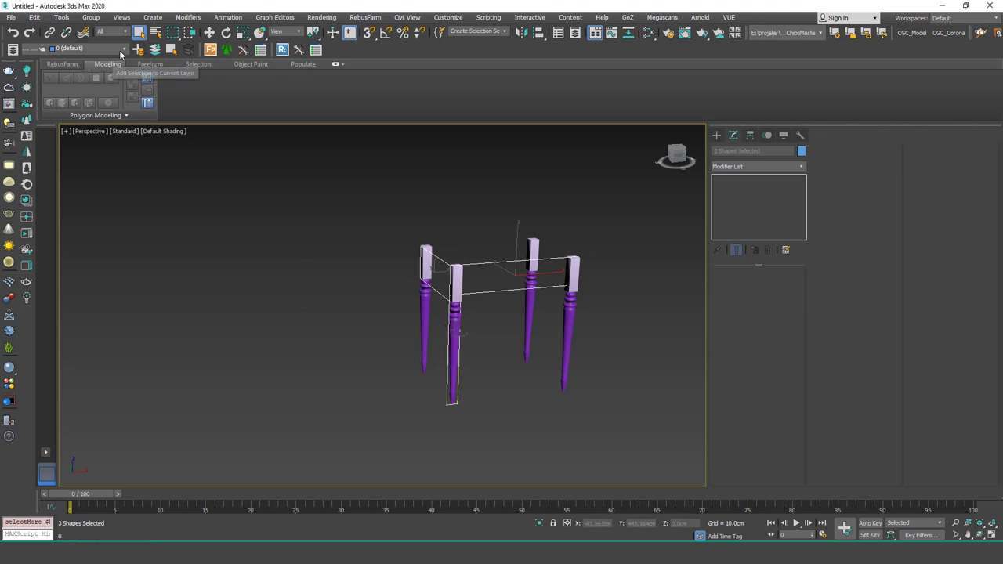
Step: Undock the Layers toolbar over the viewport and check its entry in the list of available toolbars
drag(6, 52, 218, 187)
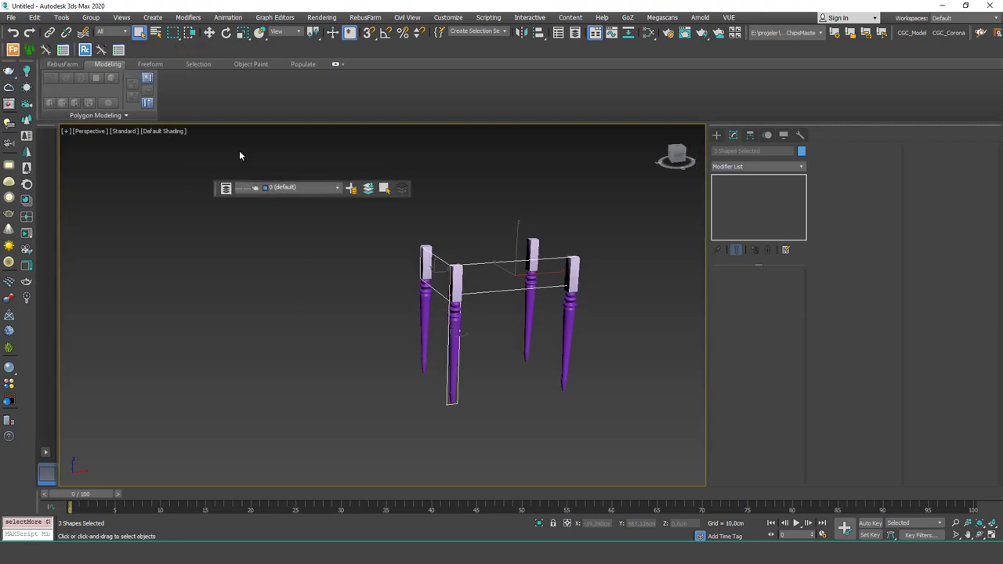
right_click(432, 49)
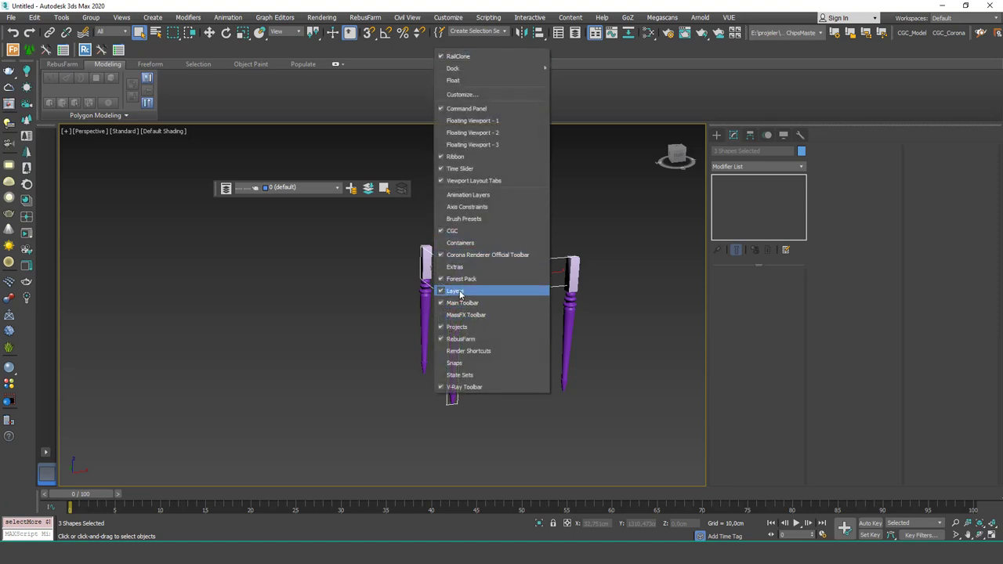
click(313, 274)
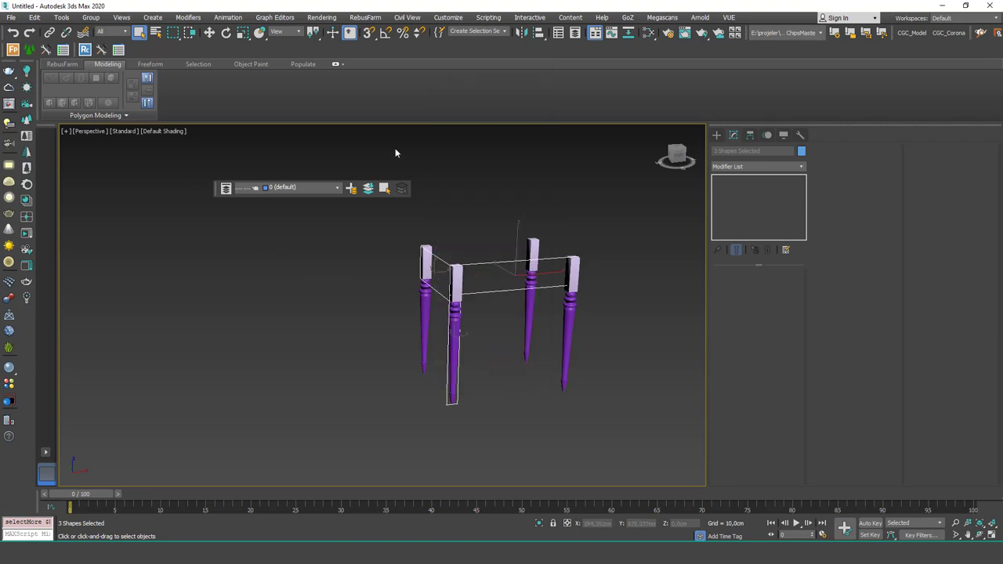
Step: Create a new layer named Ref and move the three selected guide shapes to it
click(351, 188)
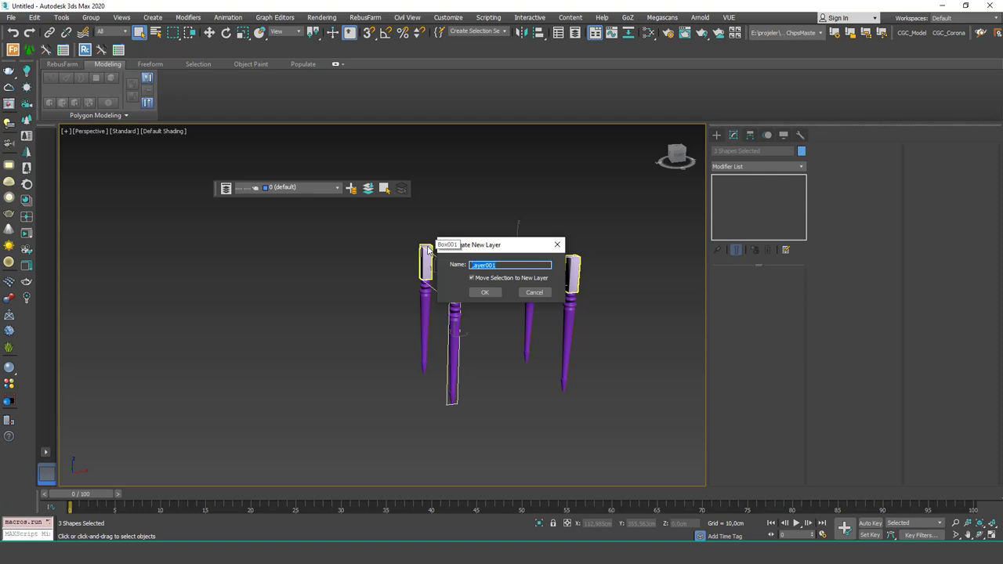
text(Ref)
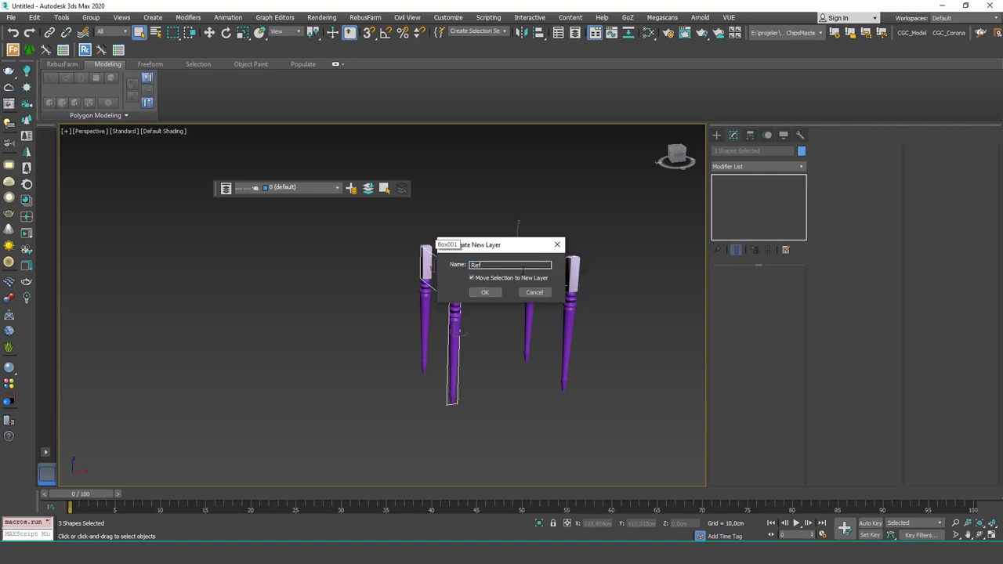
drag(478, 244, 475, 159)
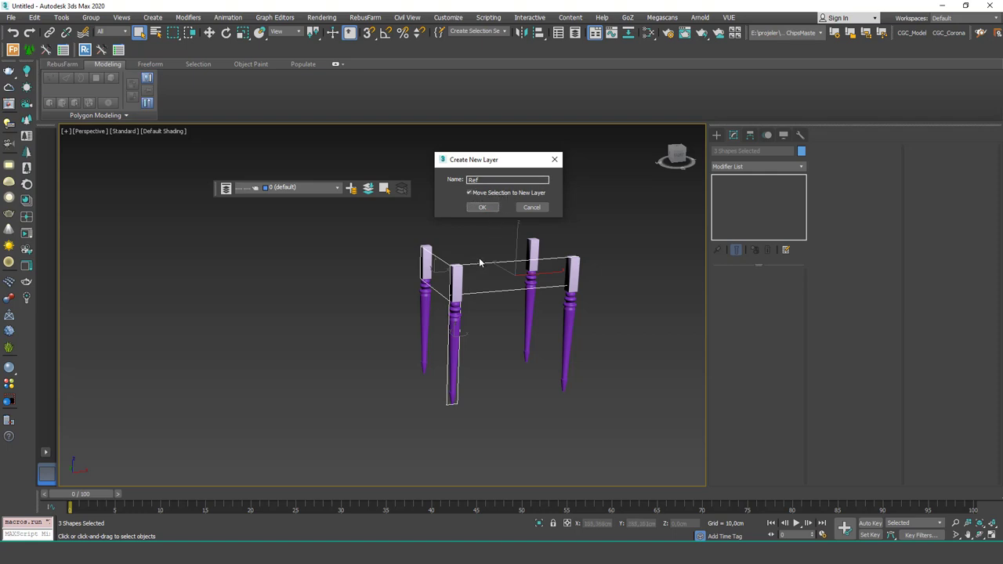
click(482, 208)
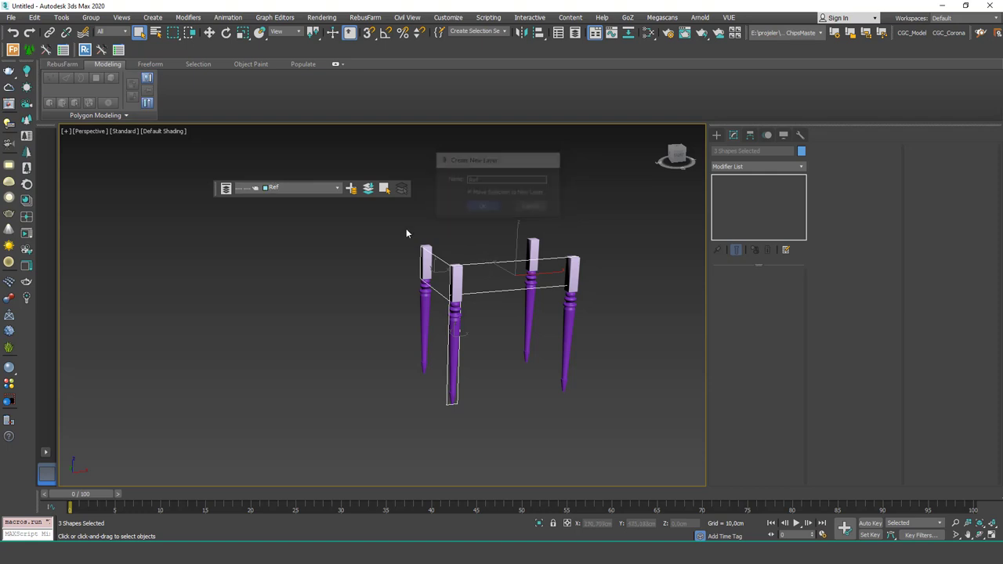
Step: Hide the Ref layer with its guide shapes
click(260, 188)
click(283, 207)
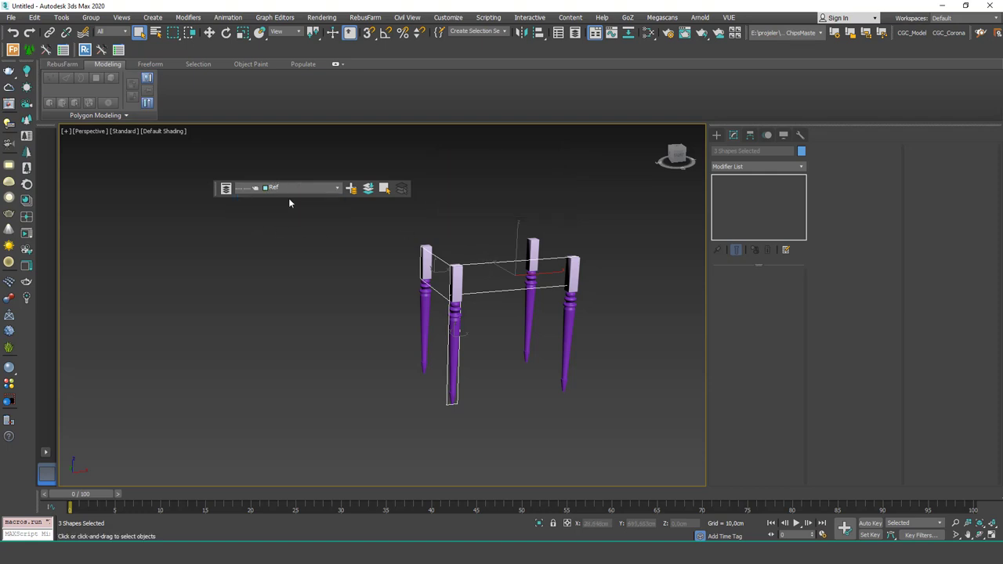
click(286, 190)
click(238, 208)
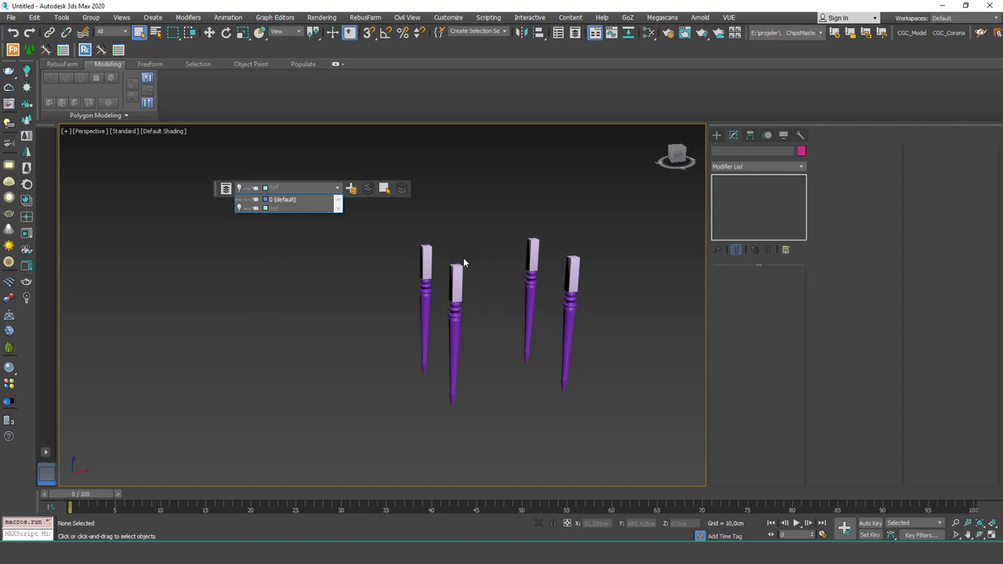
Step: Make layer 0 (default) the current layer and dock the Layers toolbar in the row beneath the main toolbar
click(285, 200)
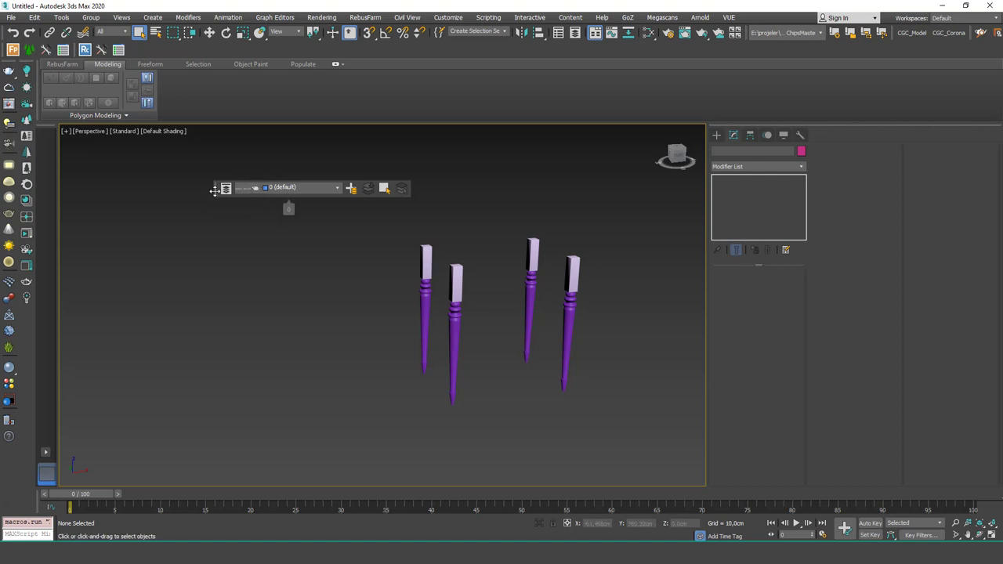
drag(215, 188, 156, 48)
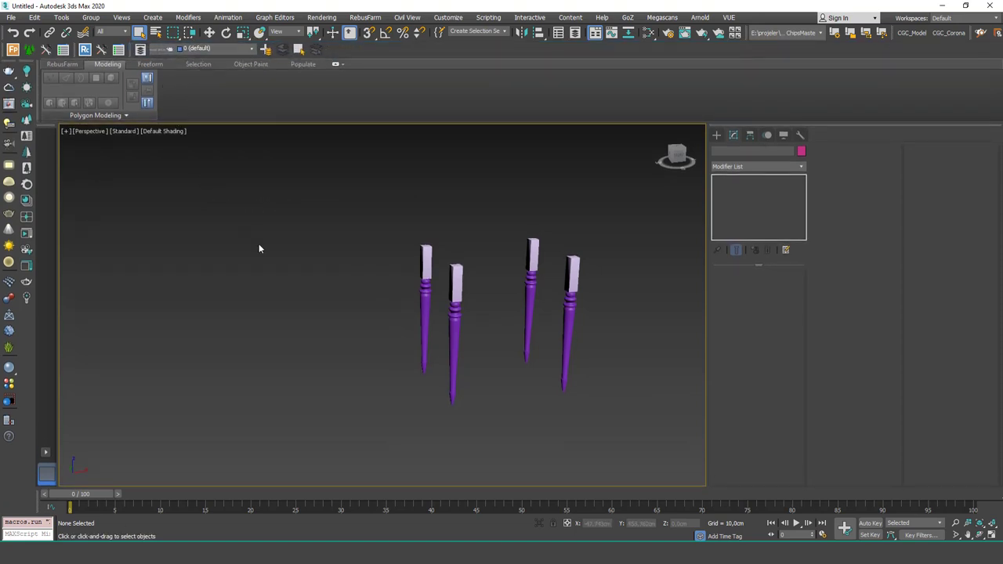
Step: Start saving the untitled table scene as a 3ds Max file
middle_drag(438, 260, 416, 257)
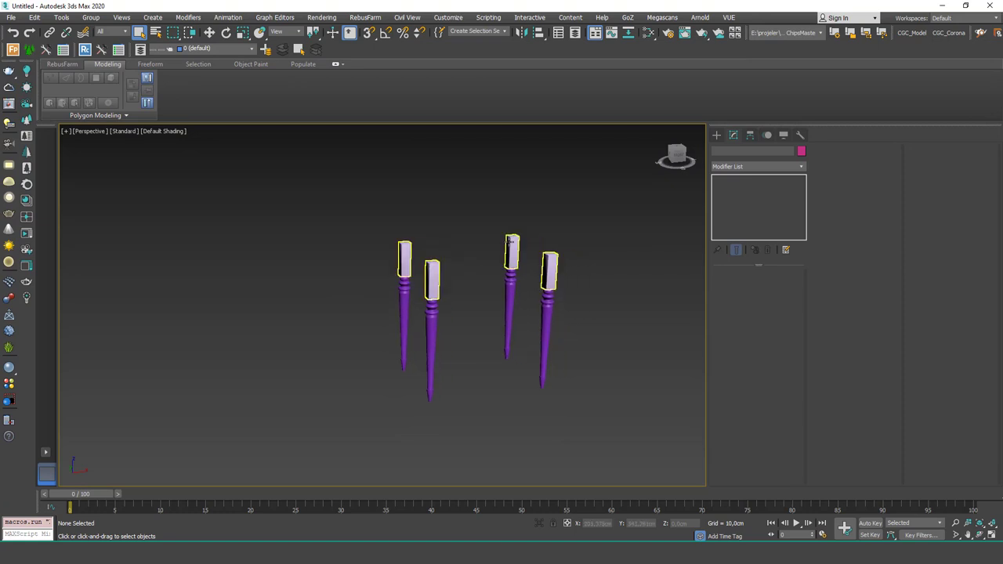
alt+middle_drag(498, 253, 377, 262)
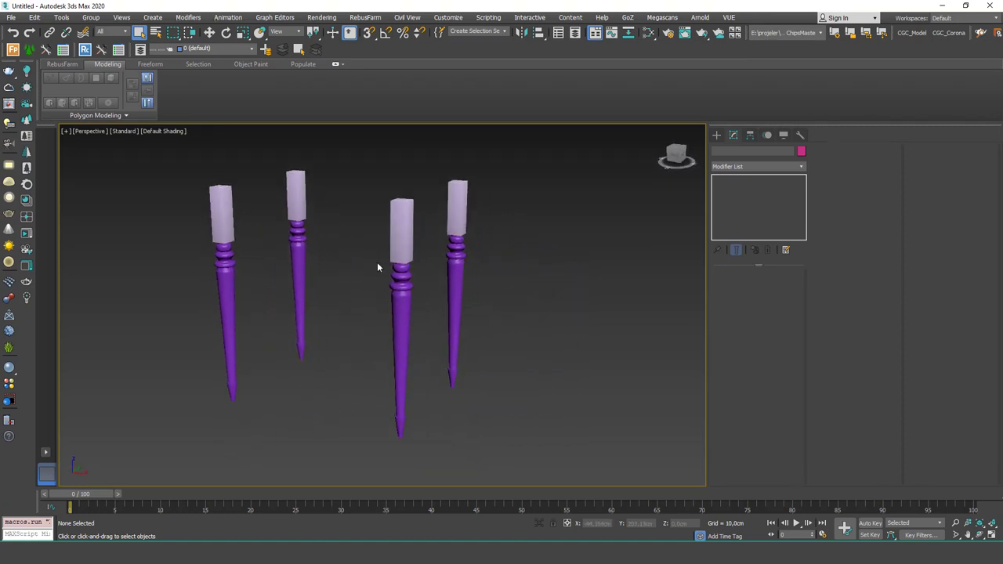
key(ctrl+s)
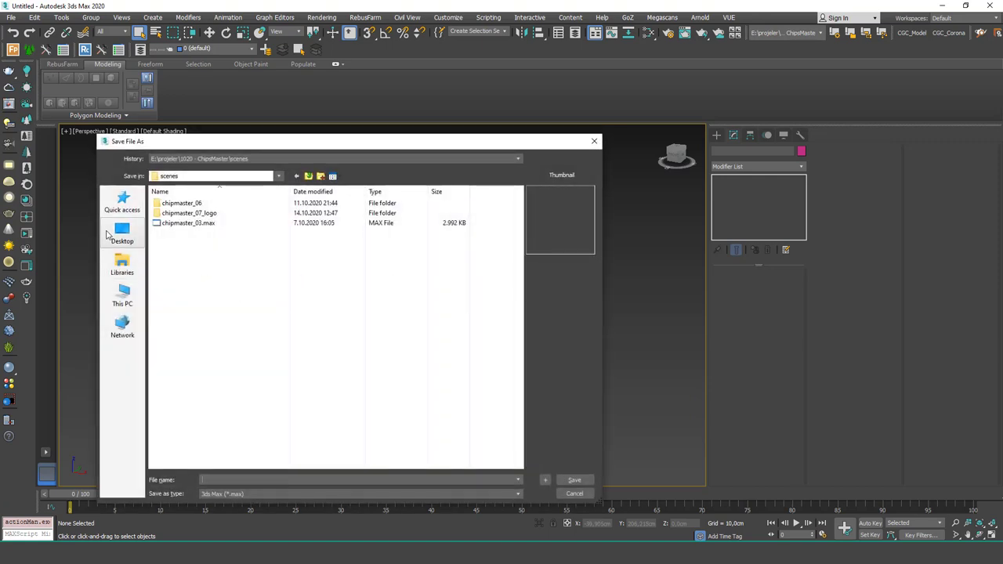